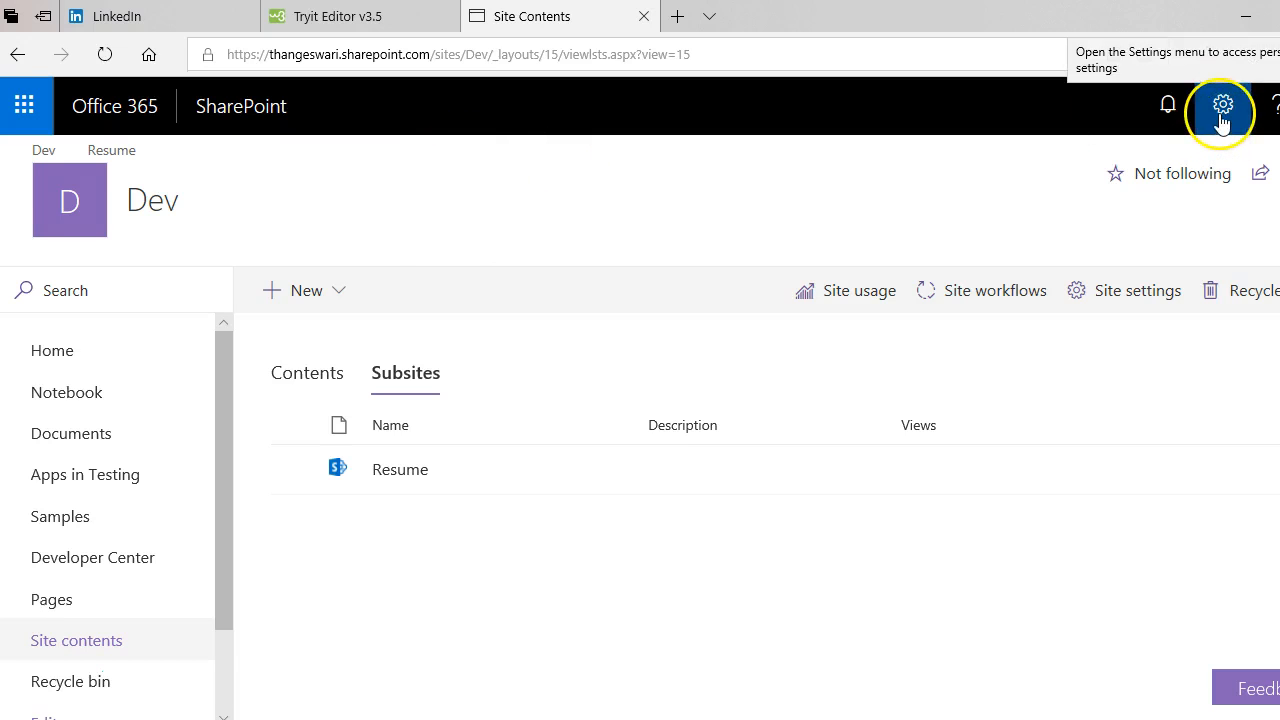
Open the Dev site's contents, and load the same page again through the site address followed by _layouts/viewlsts.aspx.
left_click(1220, 128)
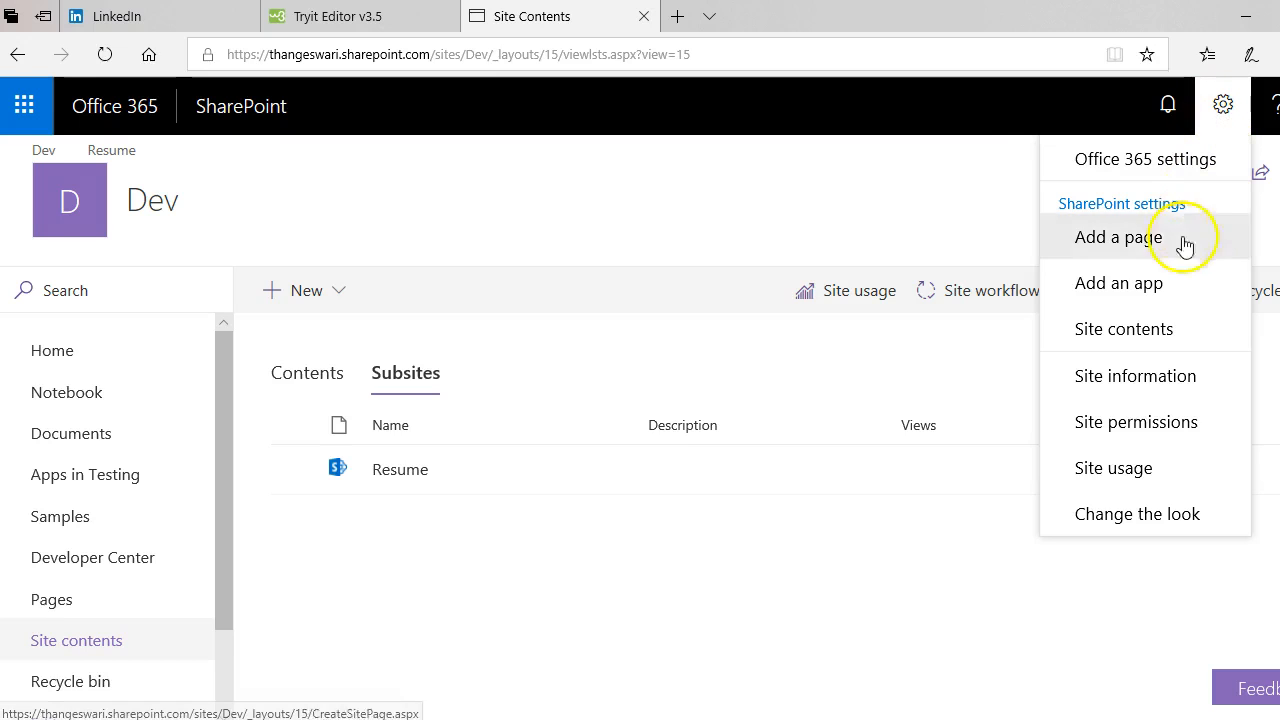
left_click(1196, 337)
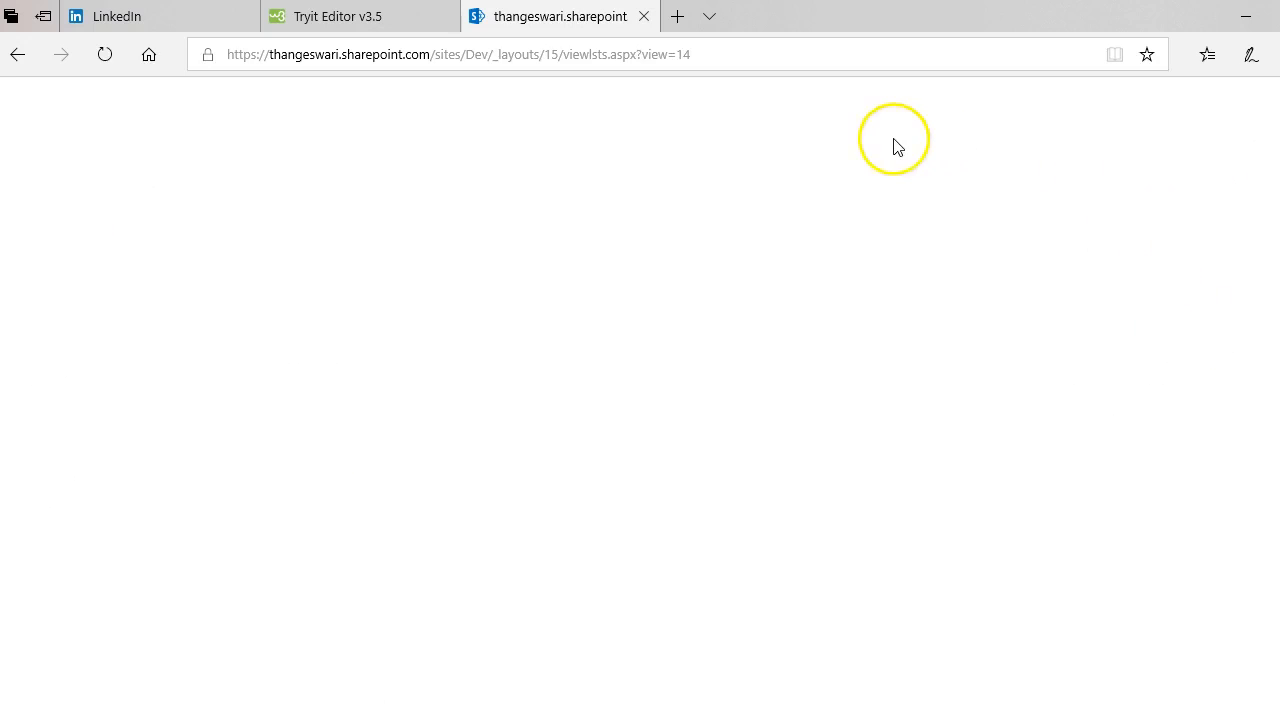
left_click(497, 60)
left_click(494, 58)
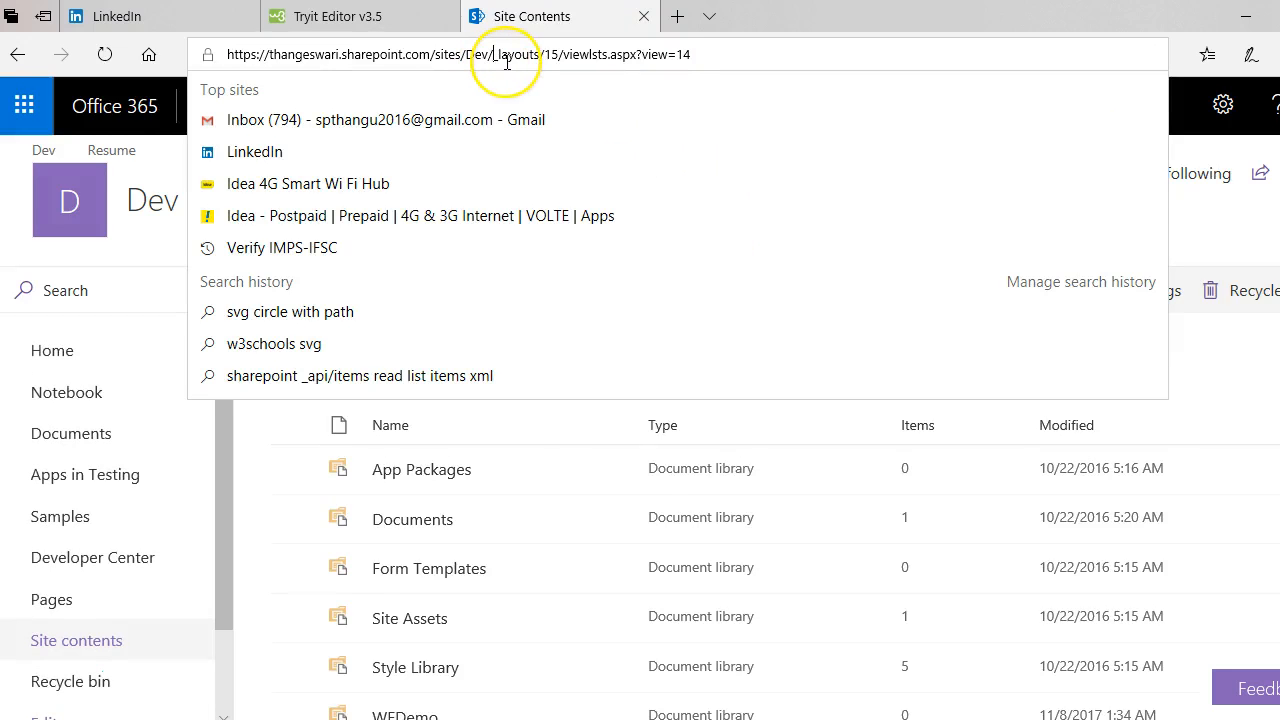
key("shift+End")
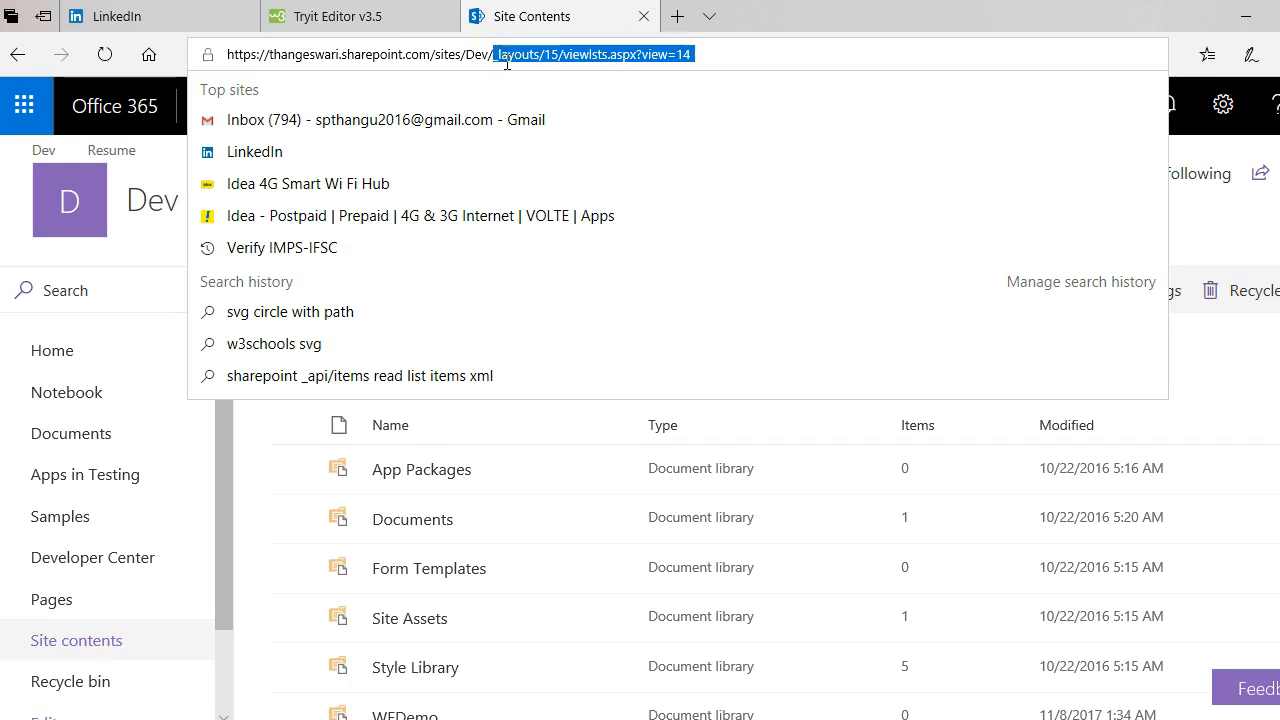
key("BackSpace")
type("_layouts/viewlsts")
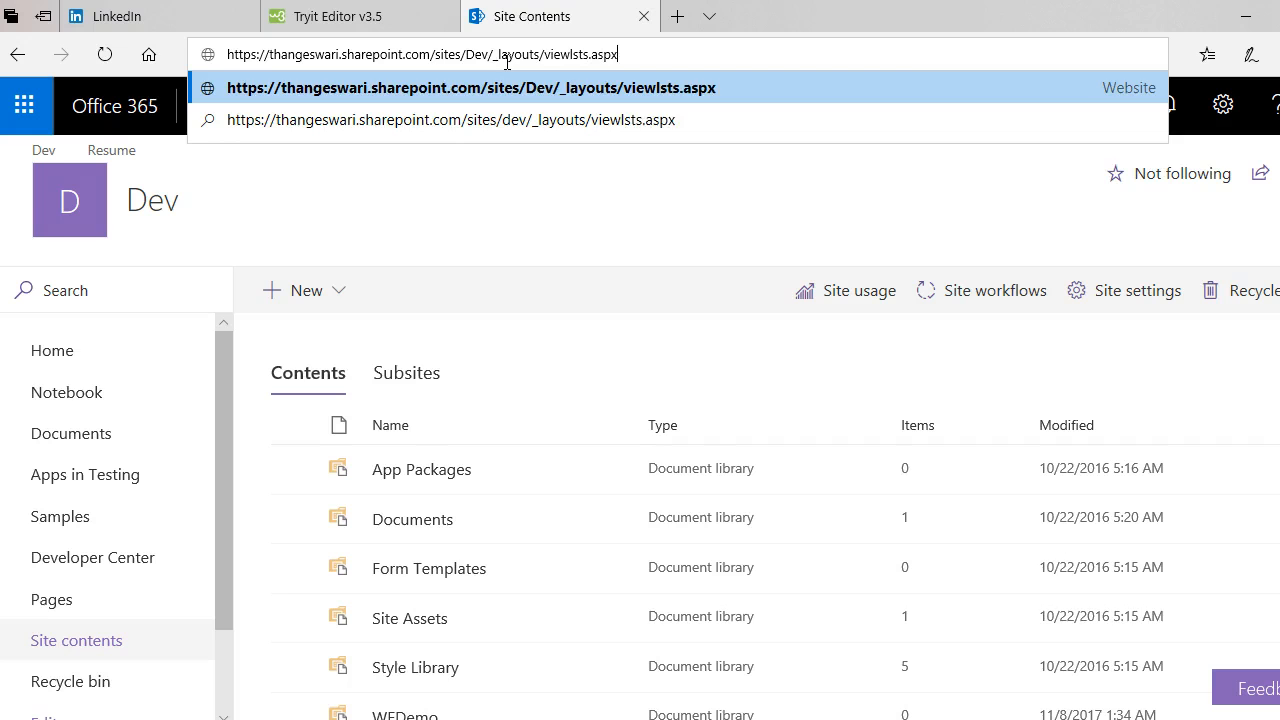
type(".aspx")
key("Return")
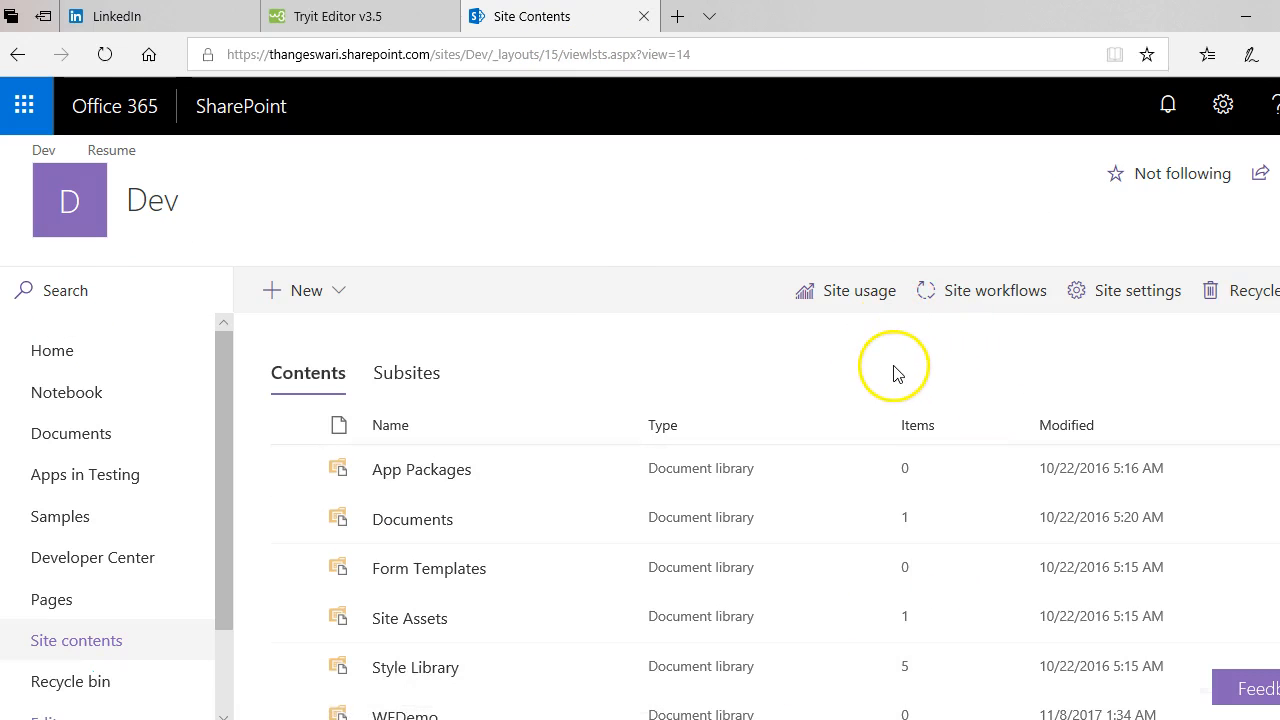
Start a new subsite under the Dev site with the title Garden and the URL name Garden.
scroll(557, 445, "down", 1)
scroll(545, 450, "down", 1)
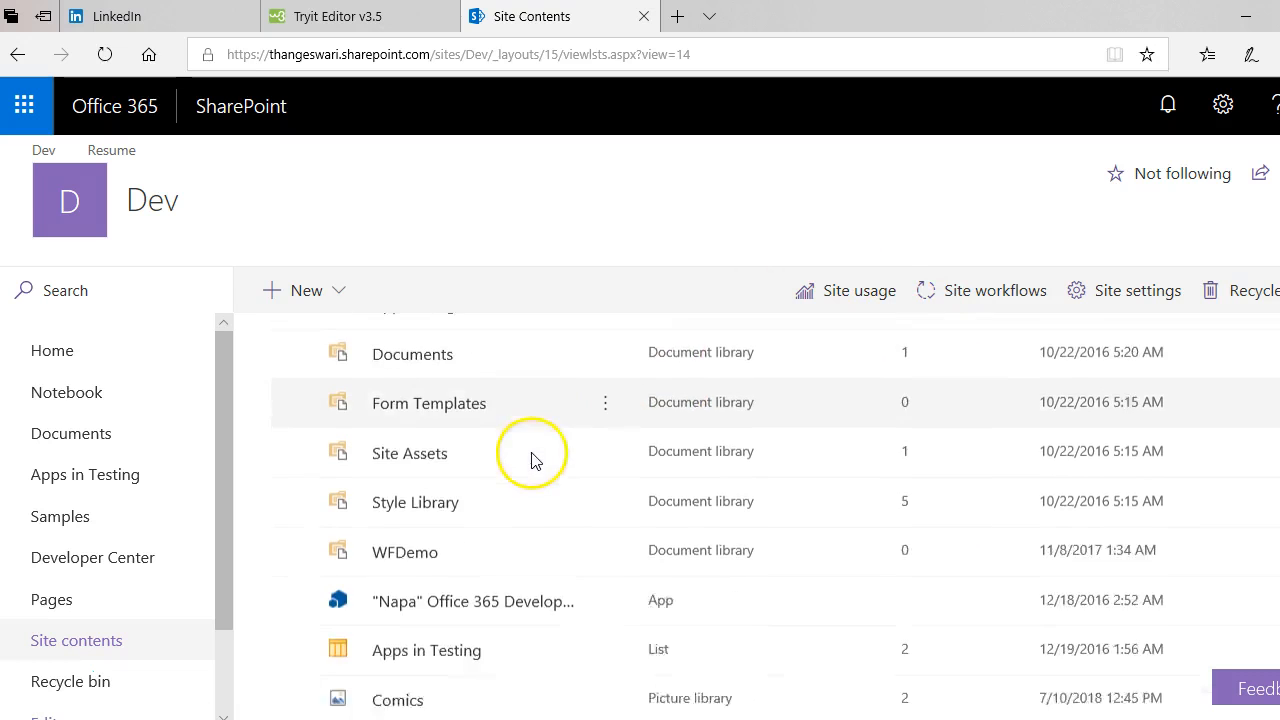
scroll(535, 465, "up", 2)
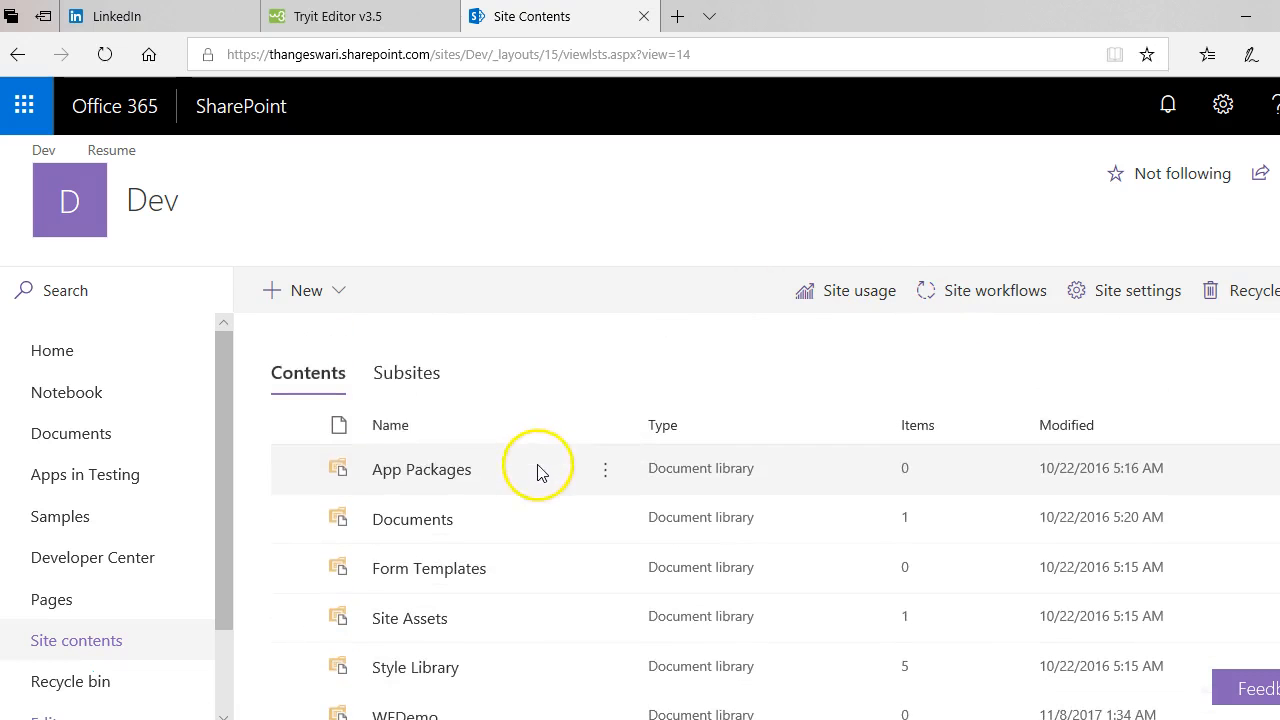
scroll(443, 570, "down", 3)
scroll(455, 480, "up", 3)
left_click(430, 372)
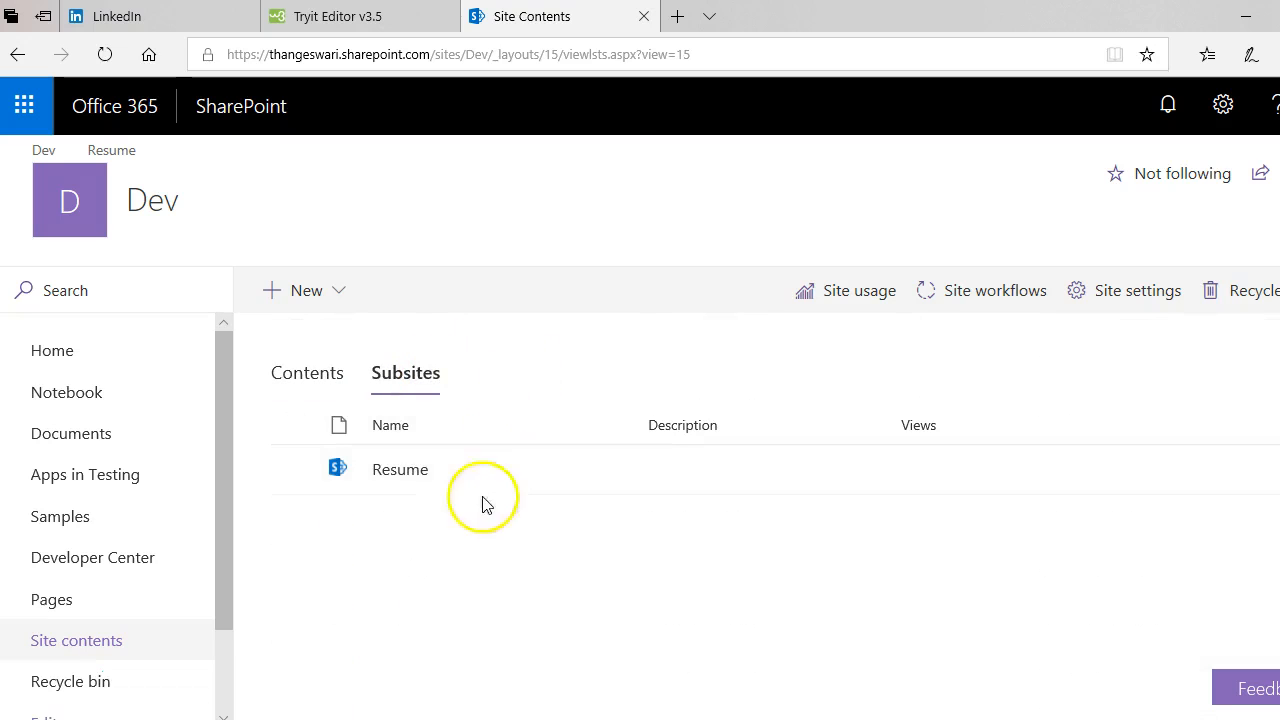
left_click(342, 303)
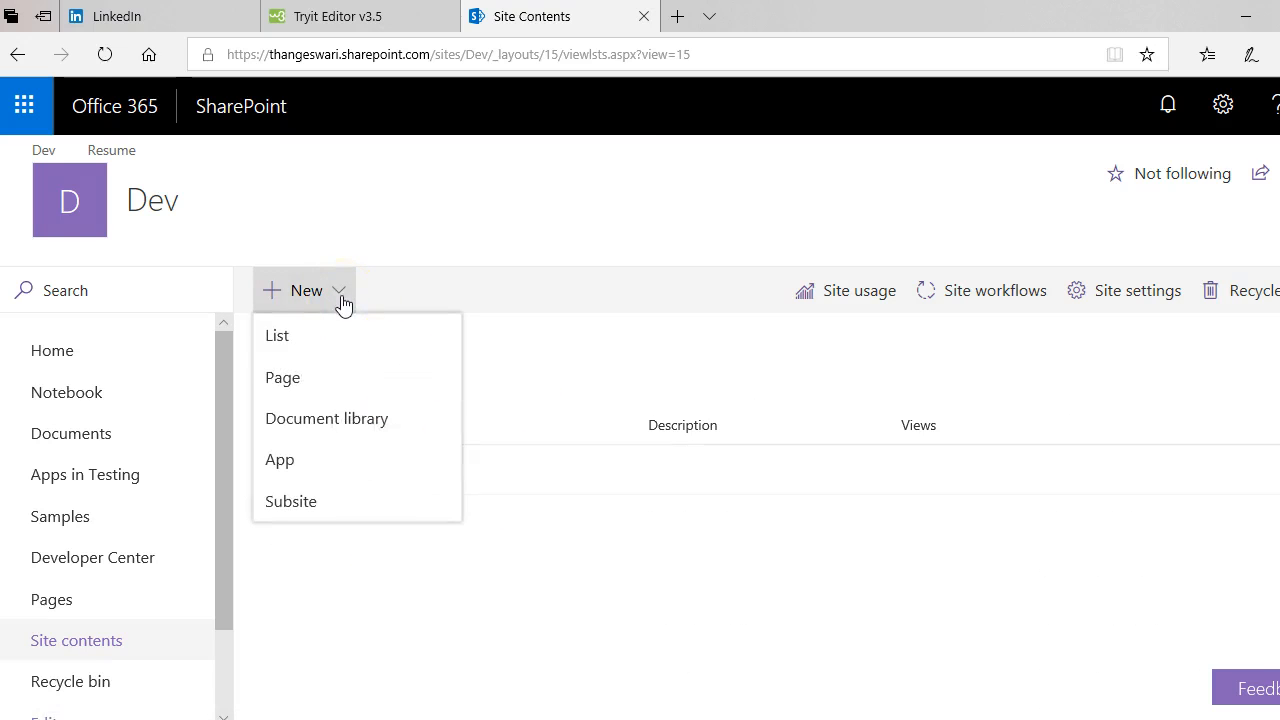
left_click(324, 508)
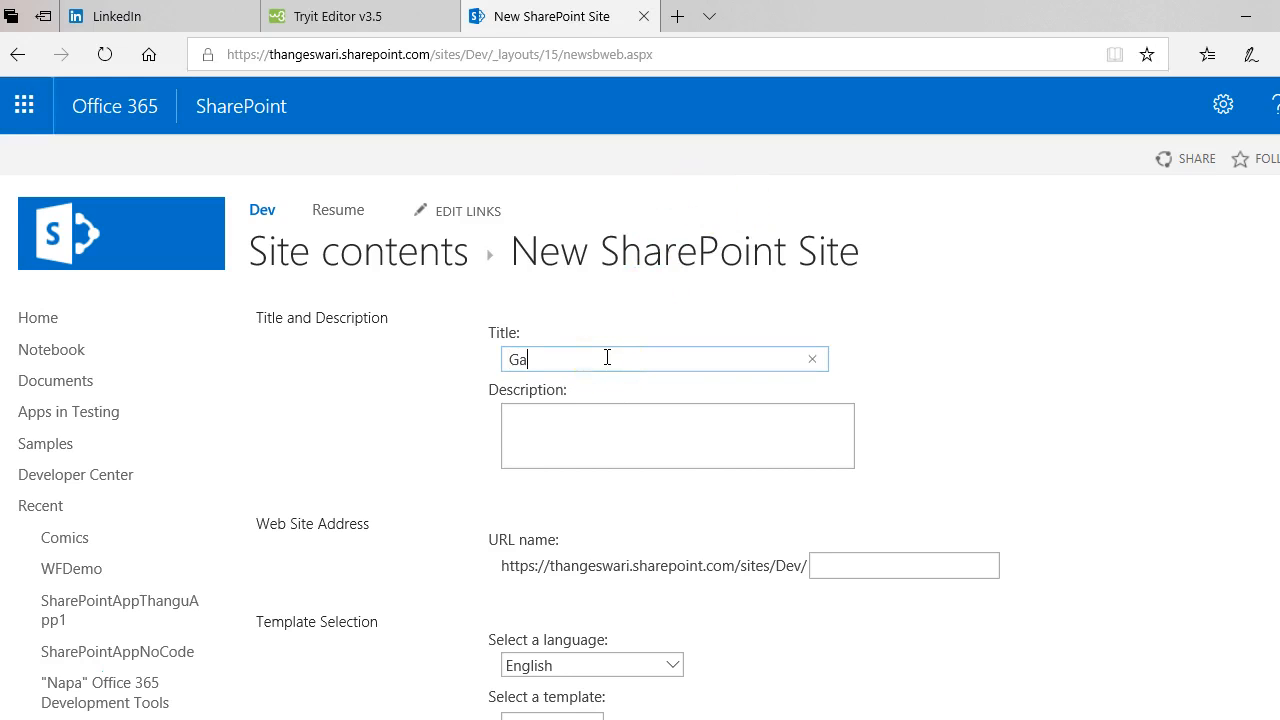
type("n")
left_click(611, 444)
left_click(610, 444)
type("Ga")
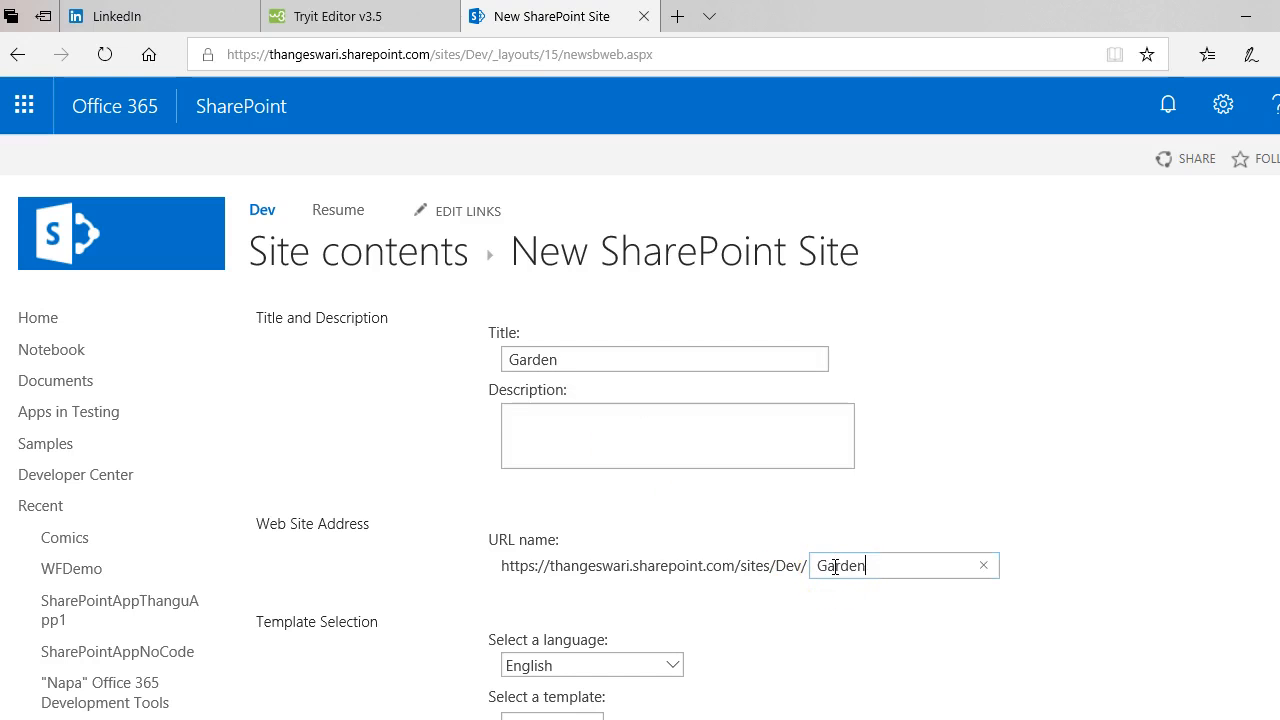
Examine the Collaboration, Enterprise and Duet Enterprise site templates, including Records Center, and return to the Team site template.
scroll(835, 562, "down", 3)
left_click(562, 512)
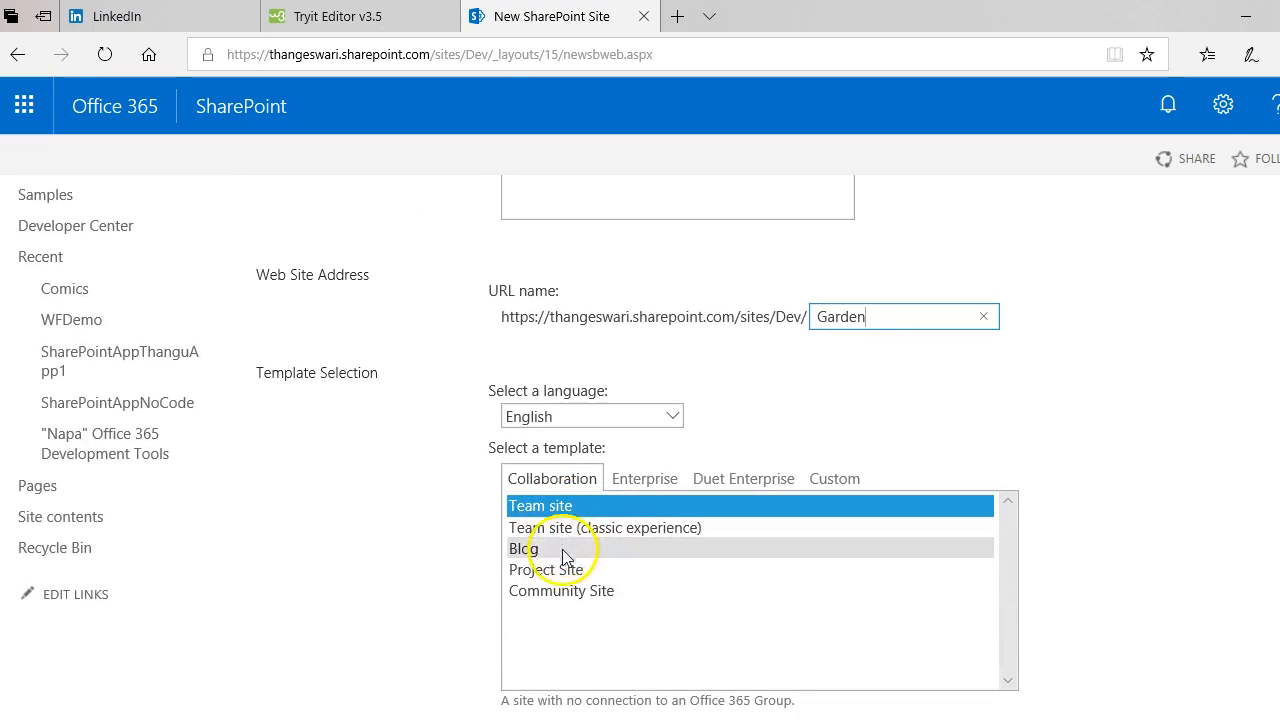
left_click(638, 486)
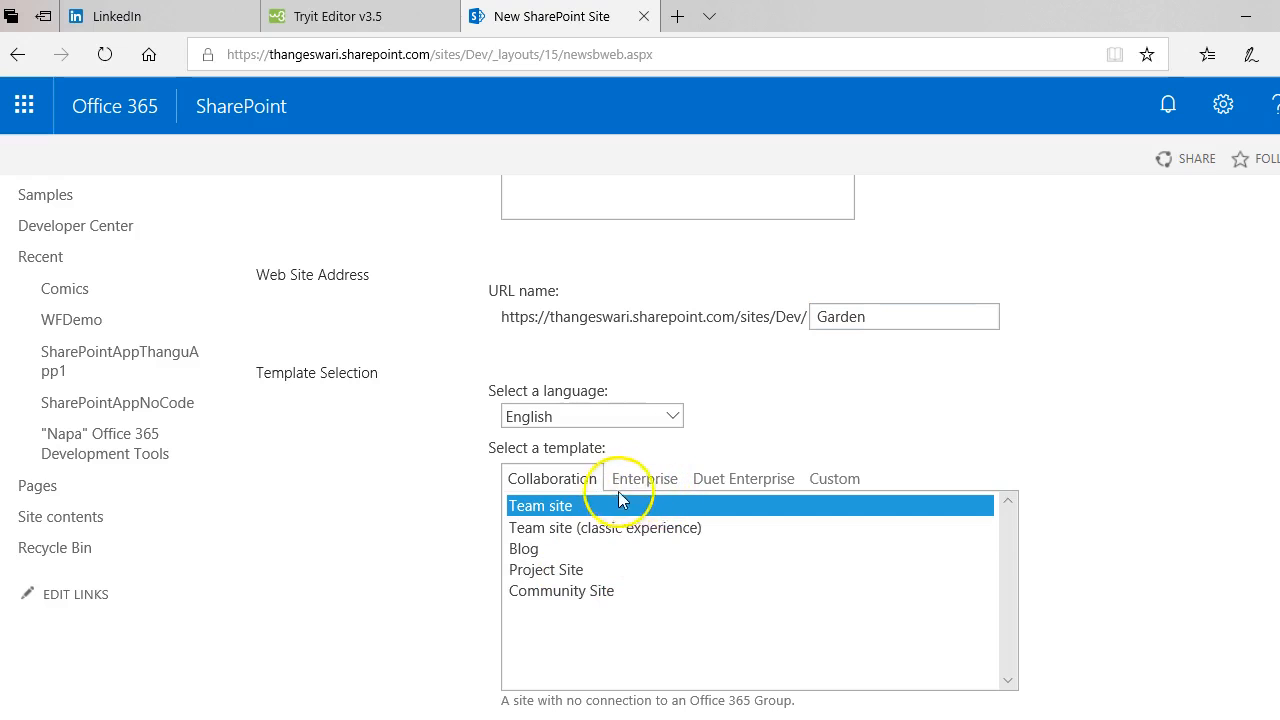
left_click(646, 482)
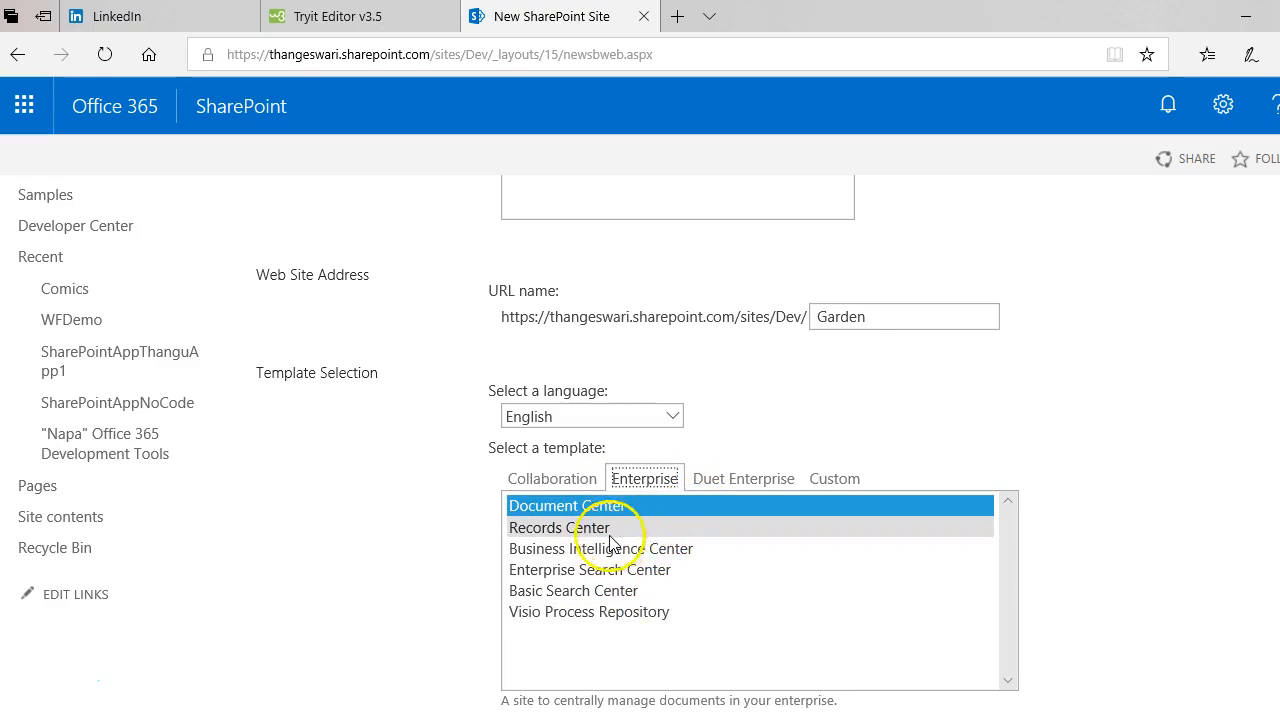
left_click(612, 530)
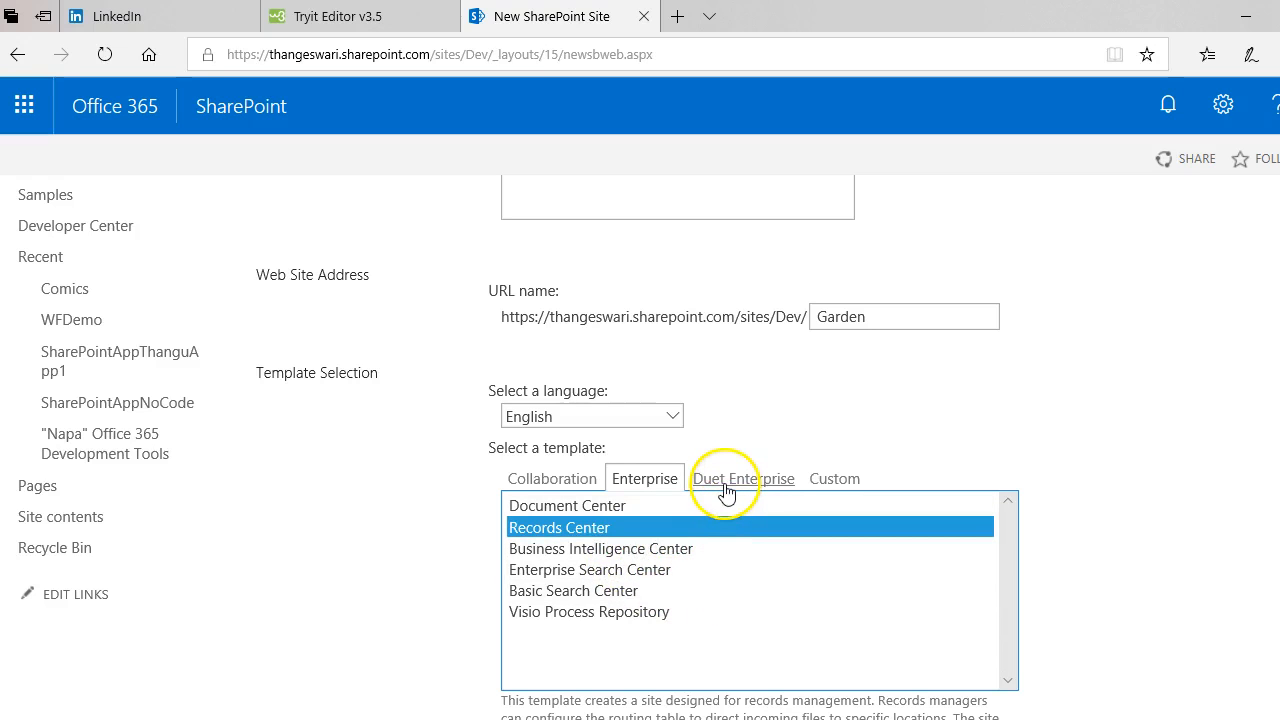
scroll(730, 495, "down", 2)
scroll(735, 520, "up", 2)
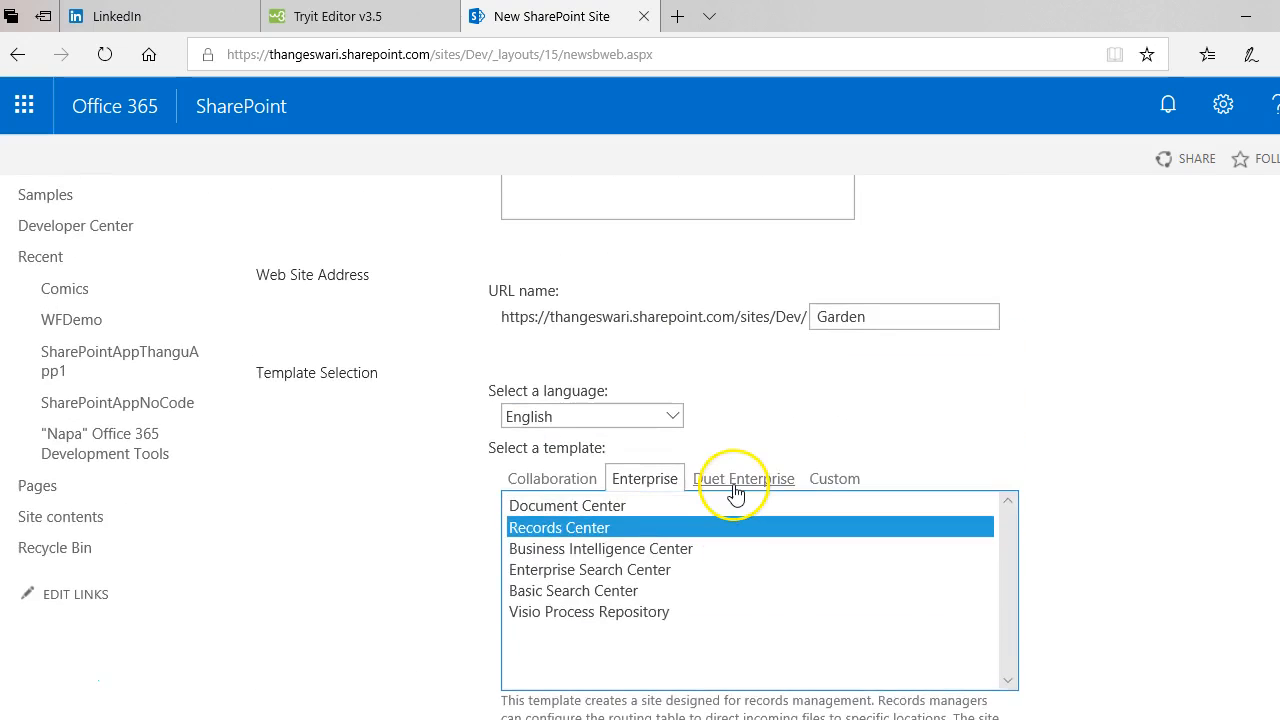
left_click(737, 491)
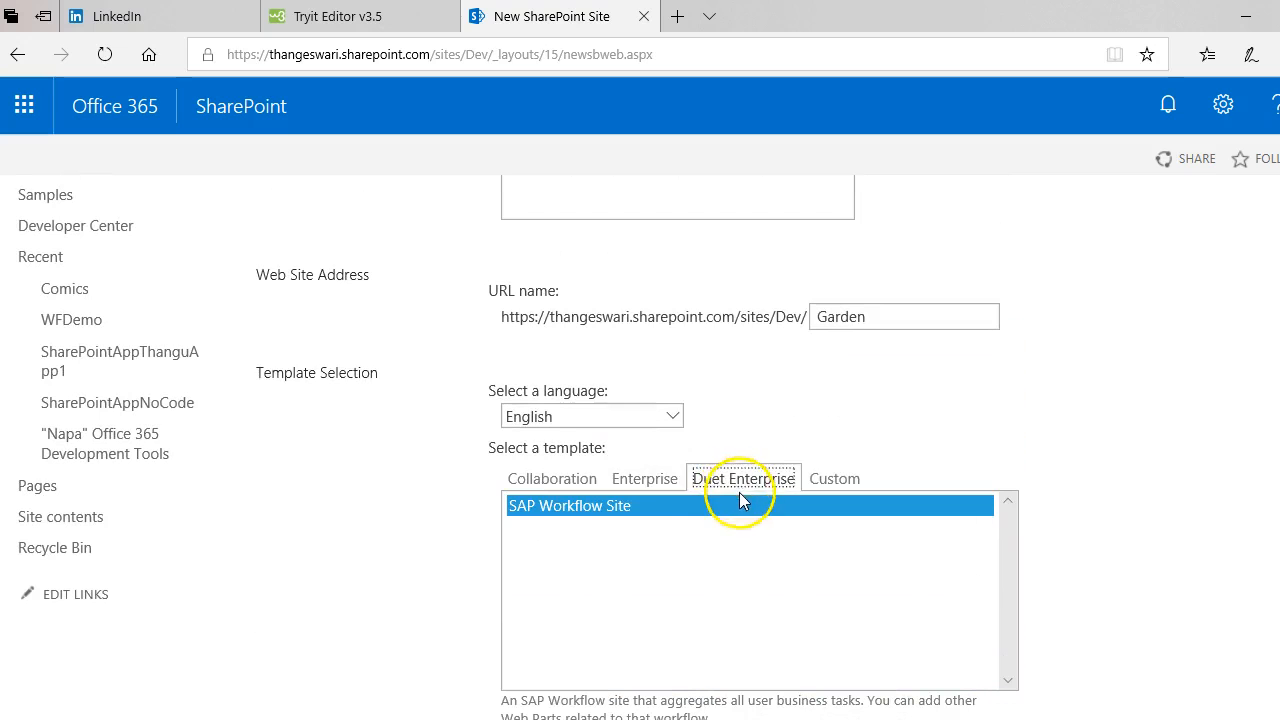
left_click(541, 484)
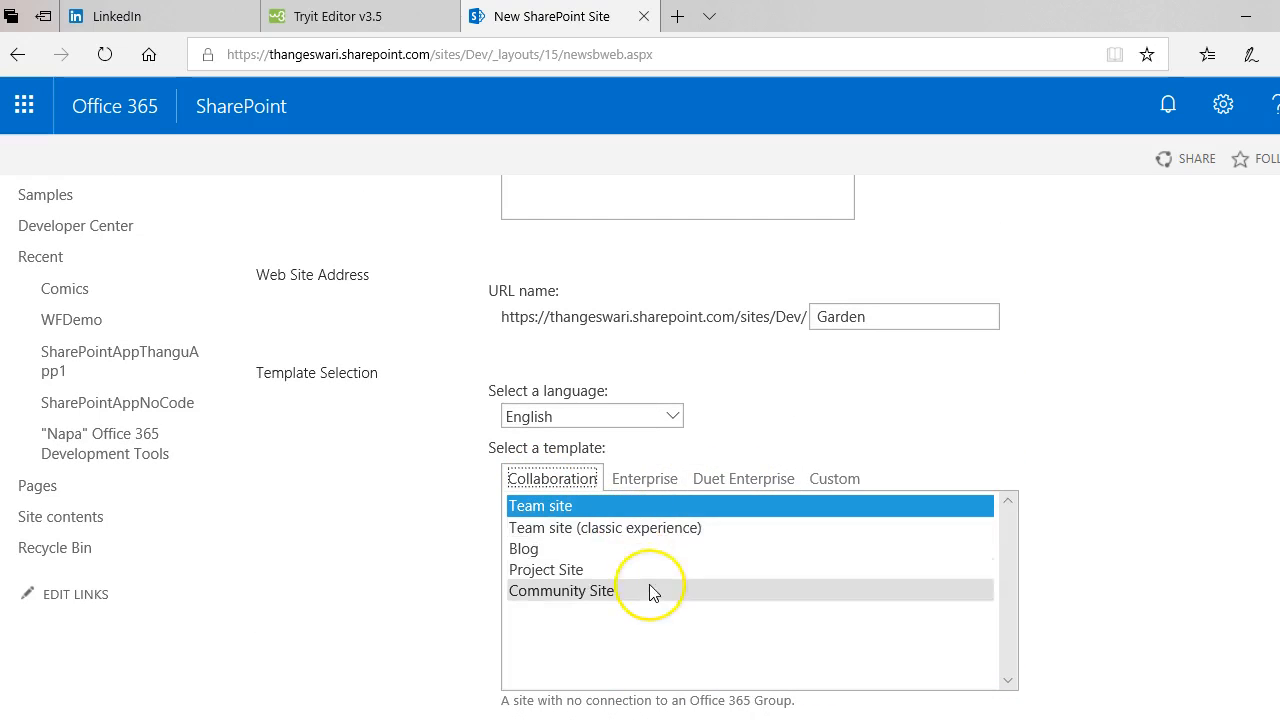
Create the Garden subsite from the Team site template, keeping the default permission and navigation options.
scroll(650, 593, "down", 7)
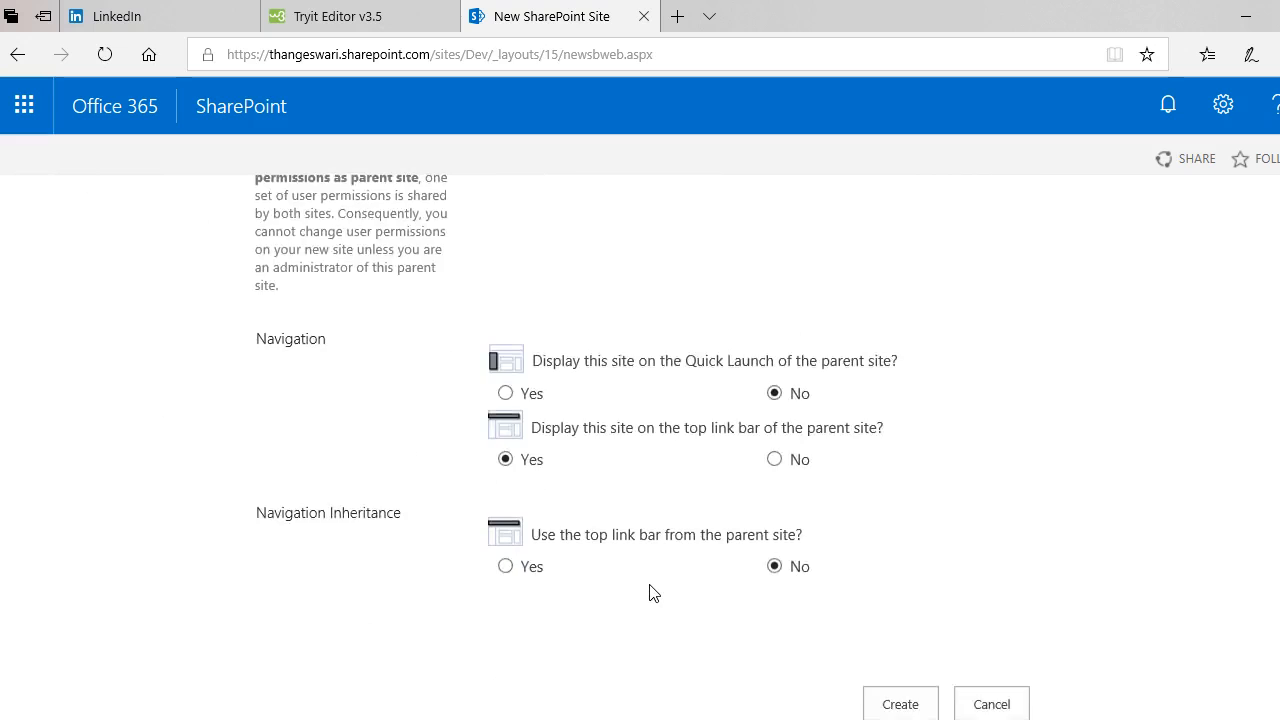
scroll(650, 593, "up", 5)
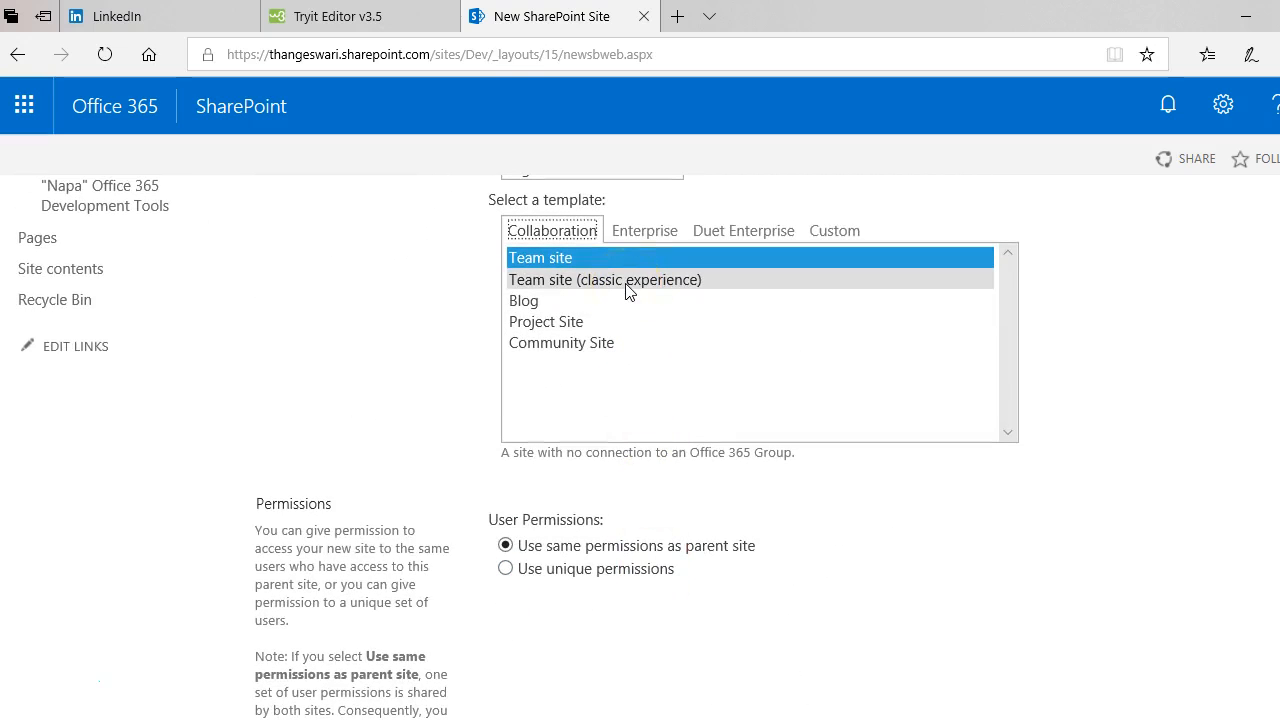
scroll(674, 449, "down", 5)
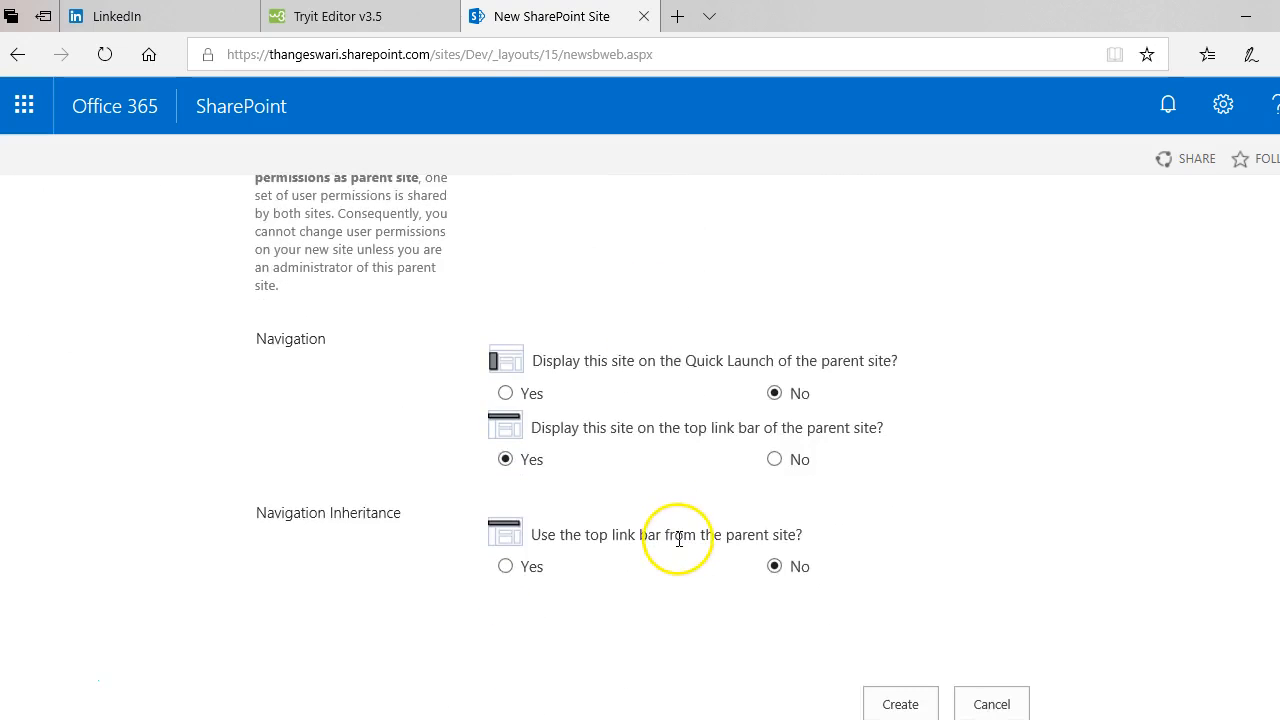
left_click(886, 676)
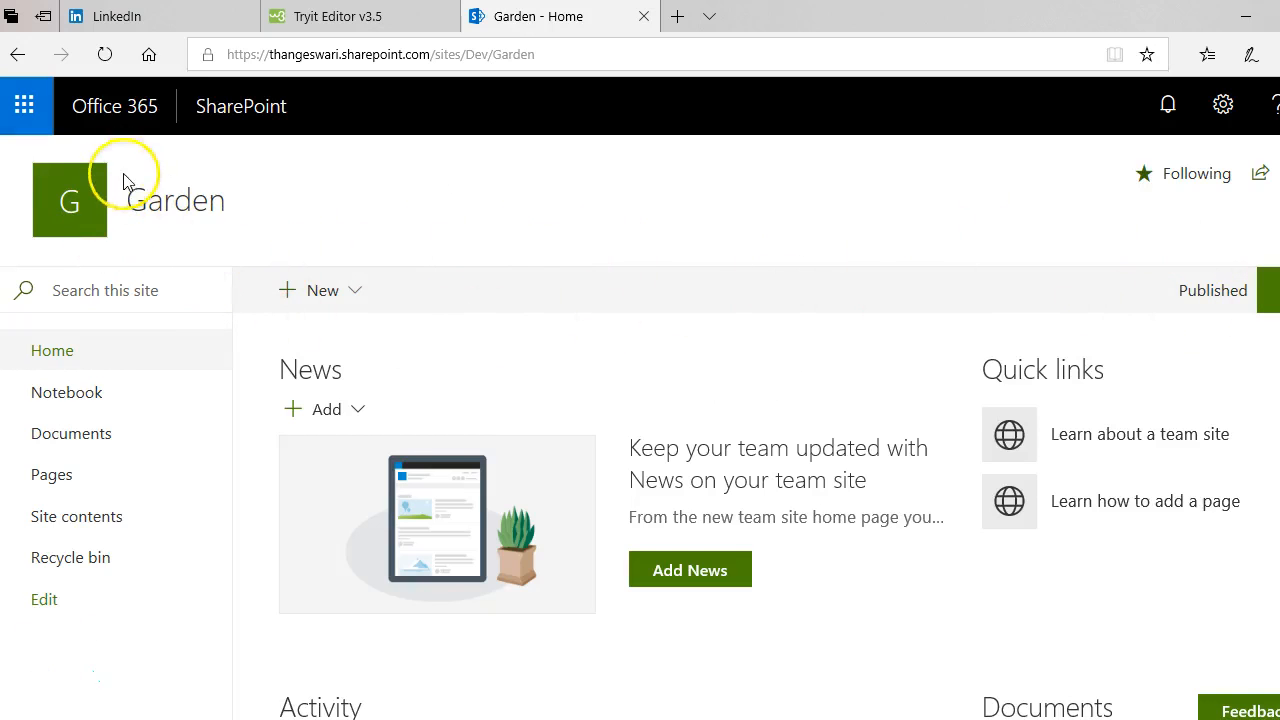
Add a custom list named Fruits to the Garden site.
scroll(686, 420, "down", 4)
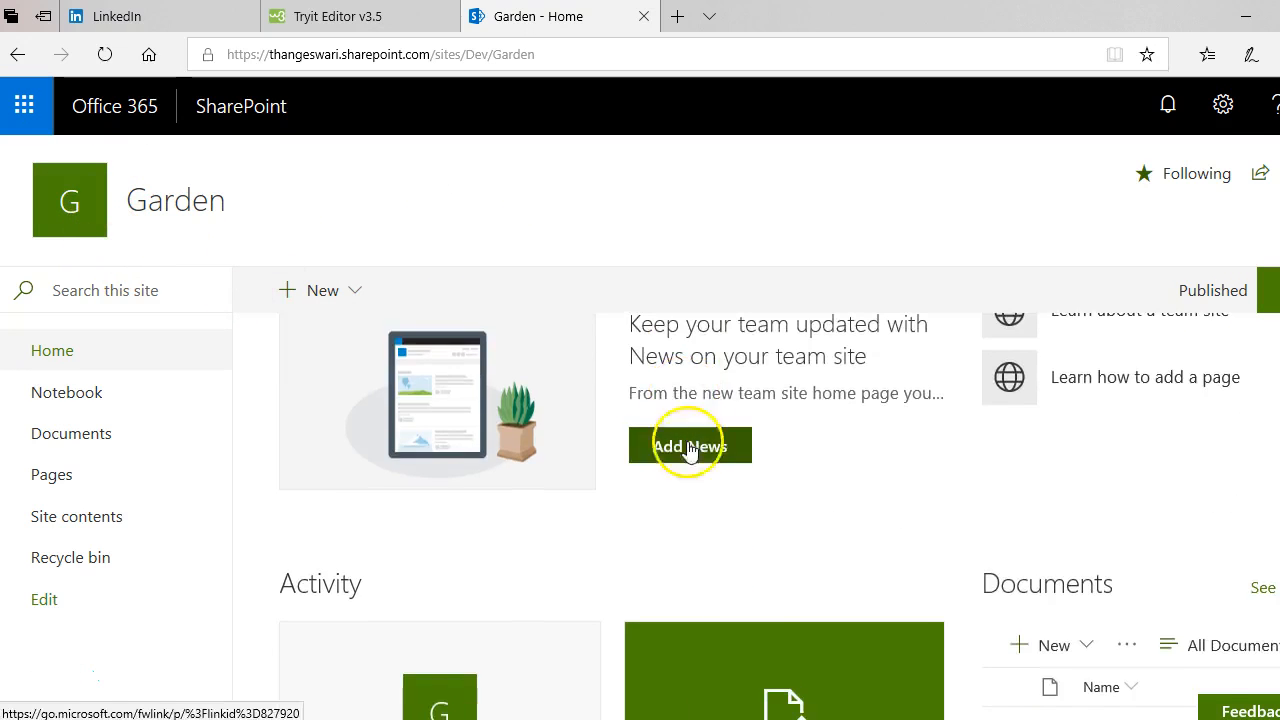
scroll(677, 554, "down", 2)
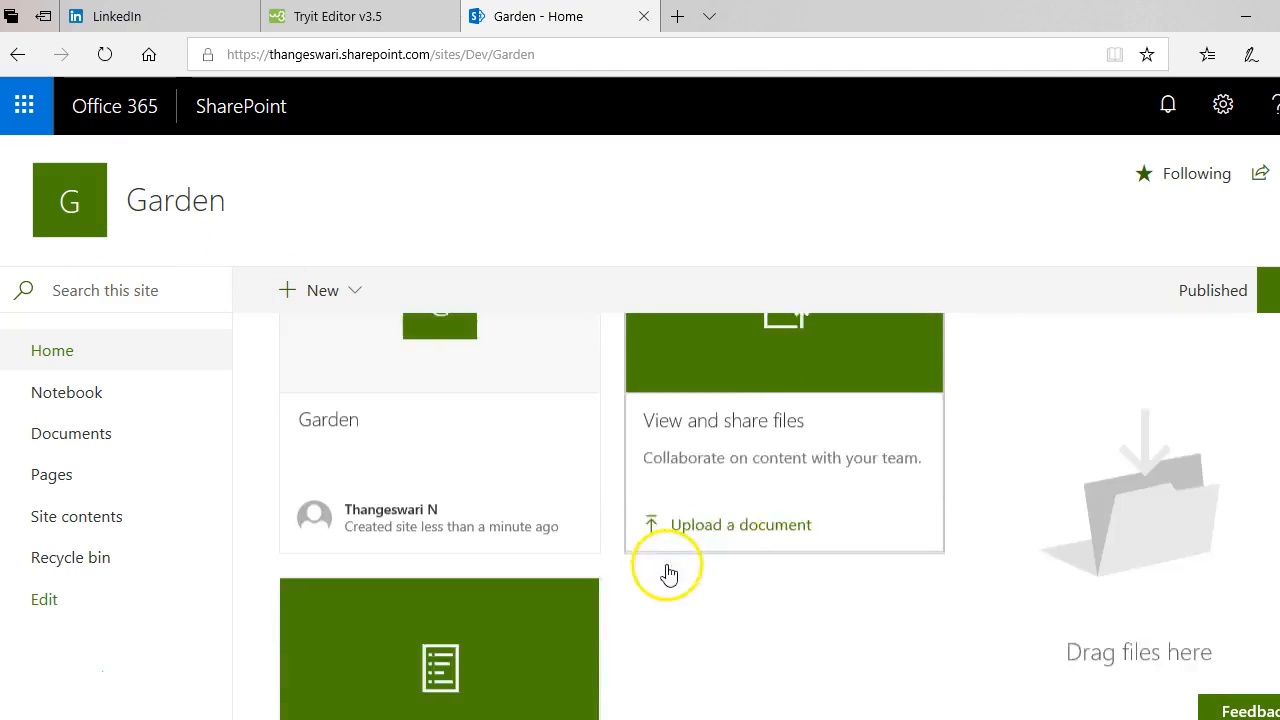
scroll(668, 572, "up", 4)
scroll(668, 572, "up", 2)
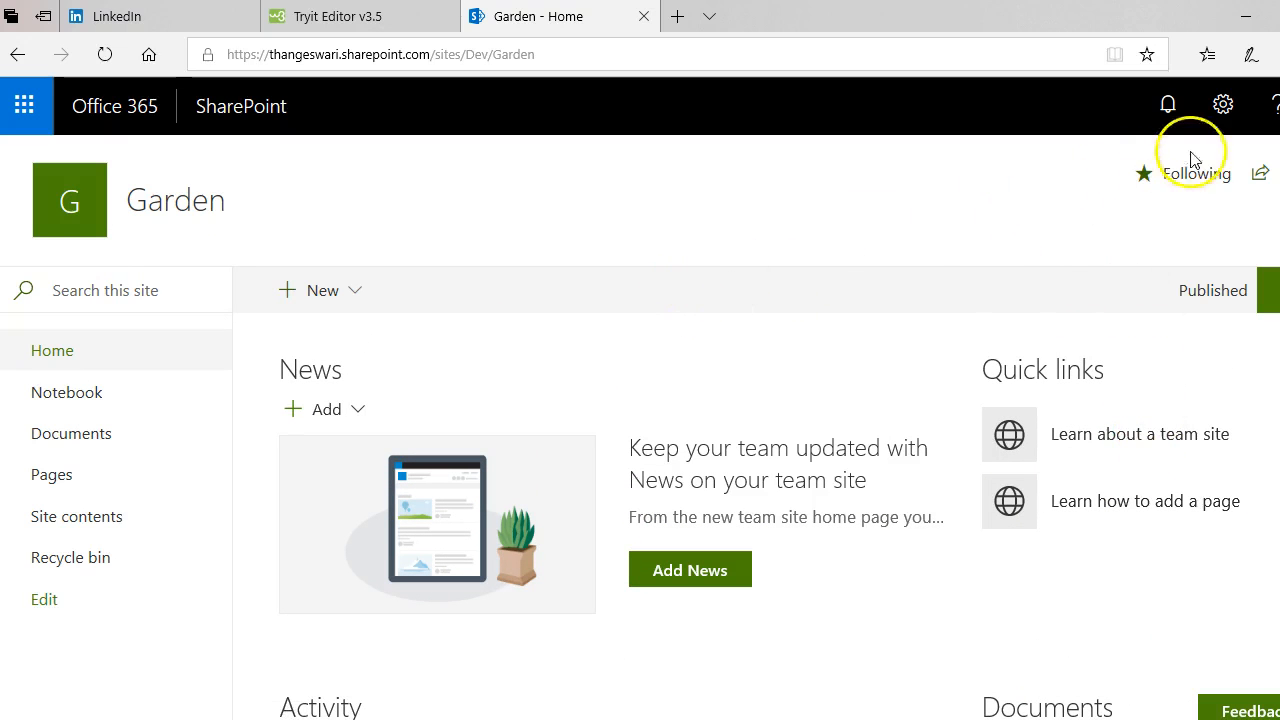
left_click(1222, 122)
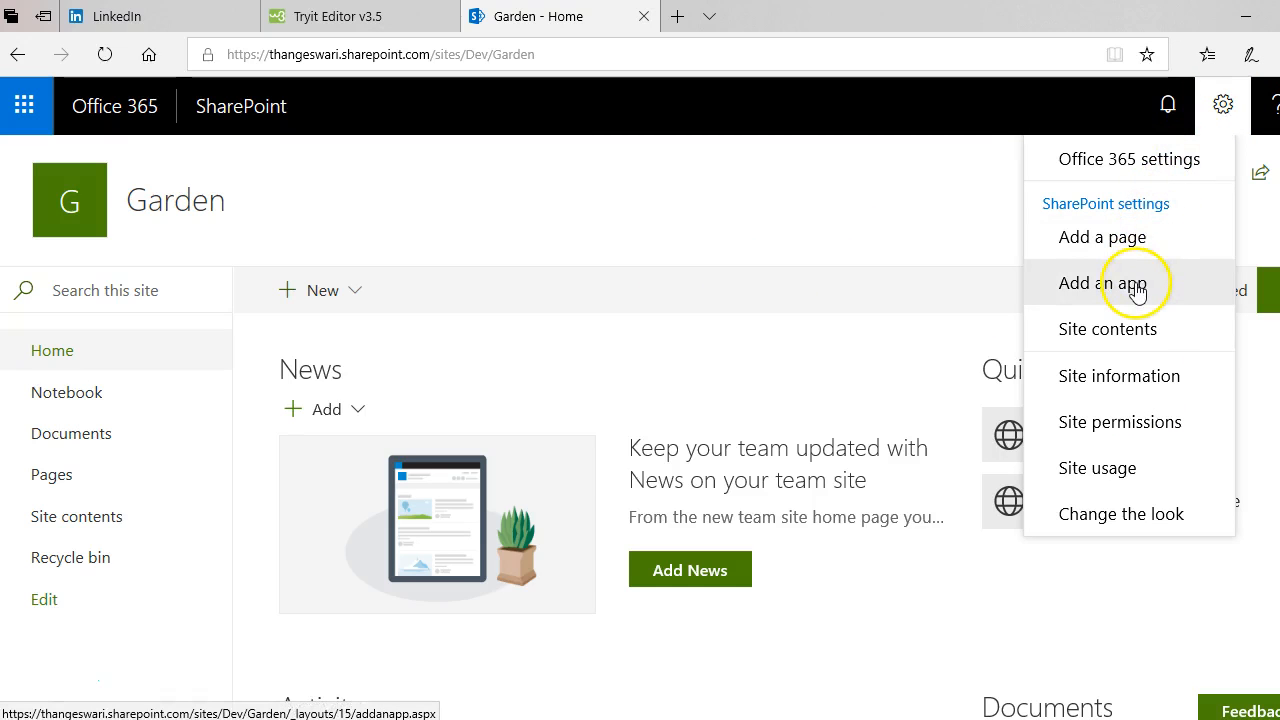
left_click(1050, 293)
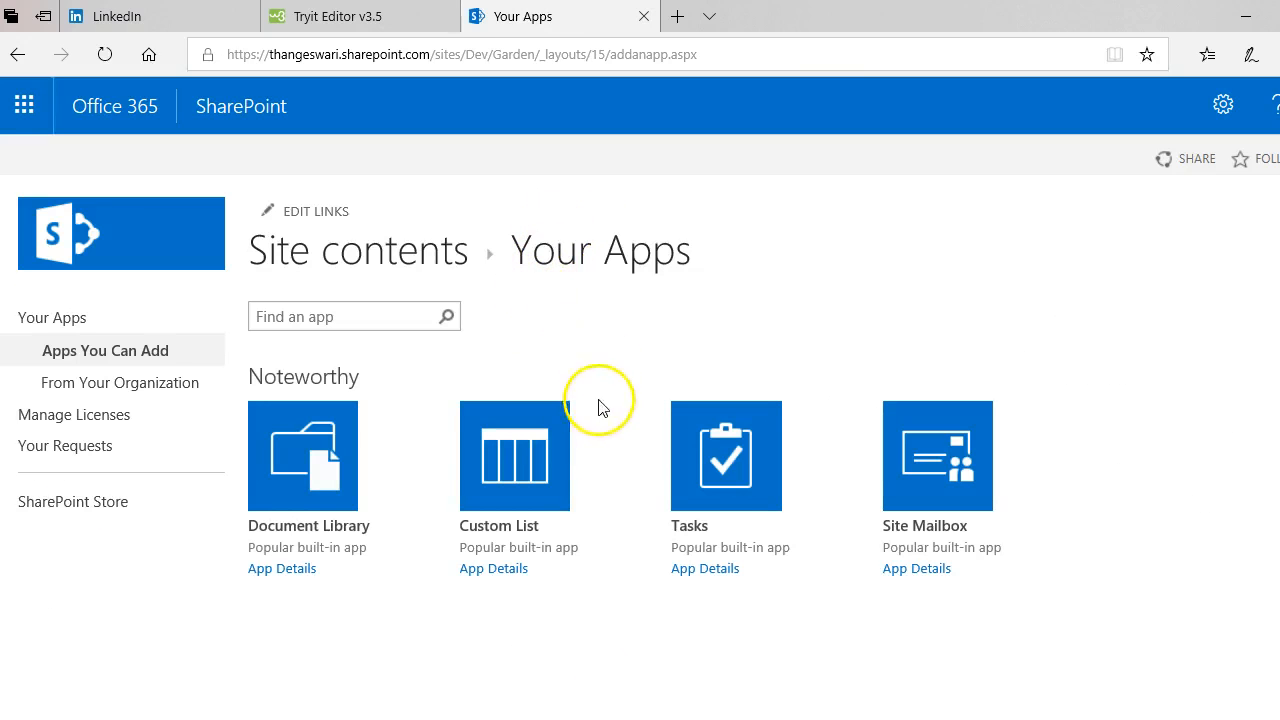
left_click(512, 470)
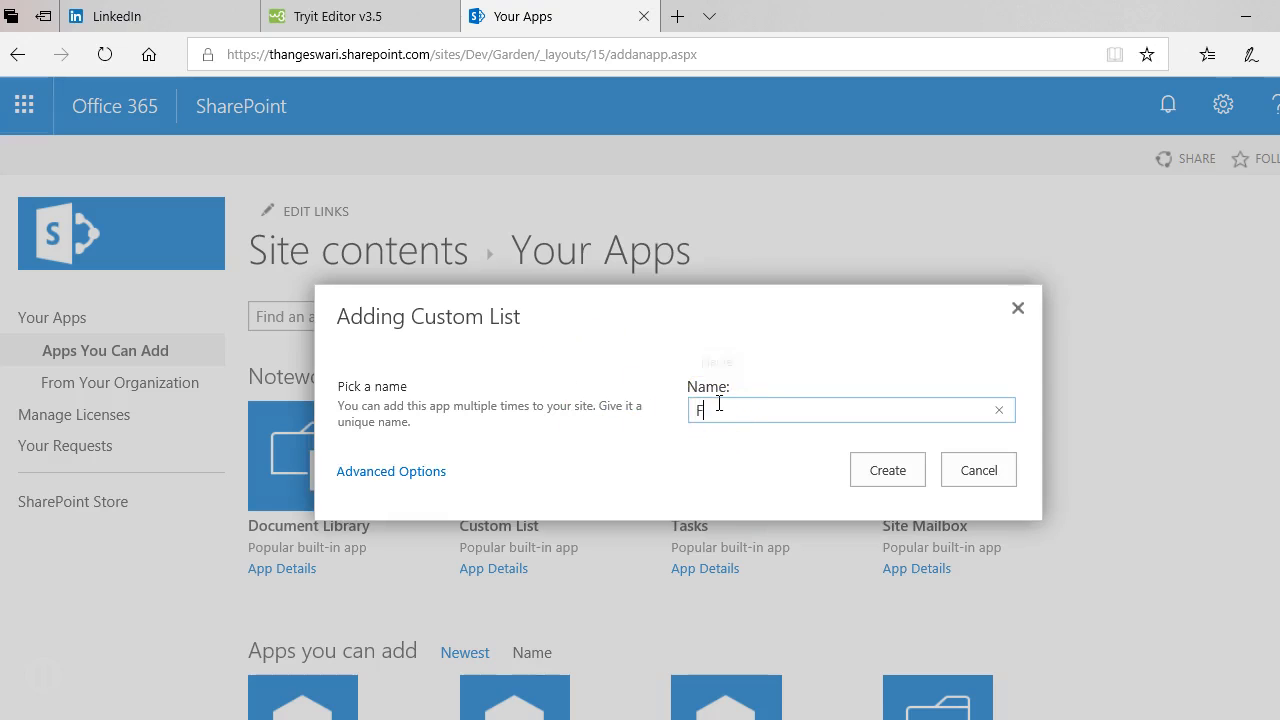
left_click(886, 476)
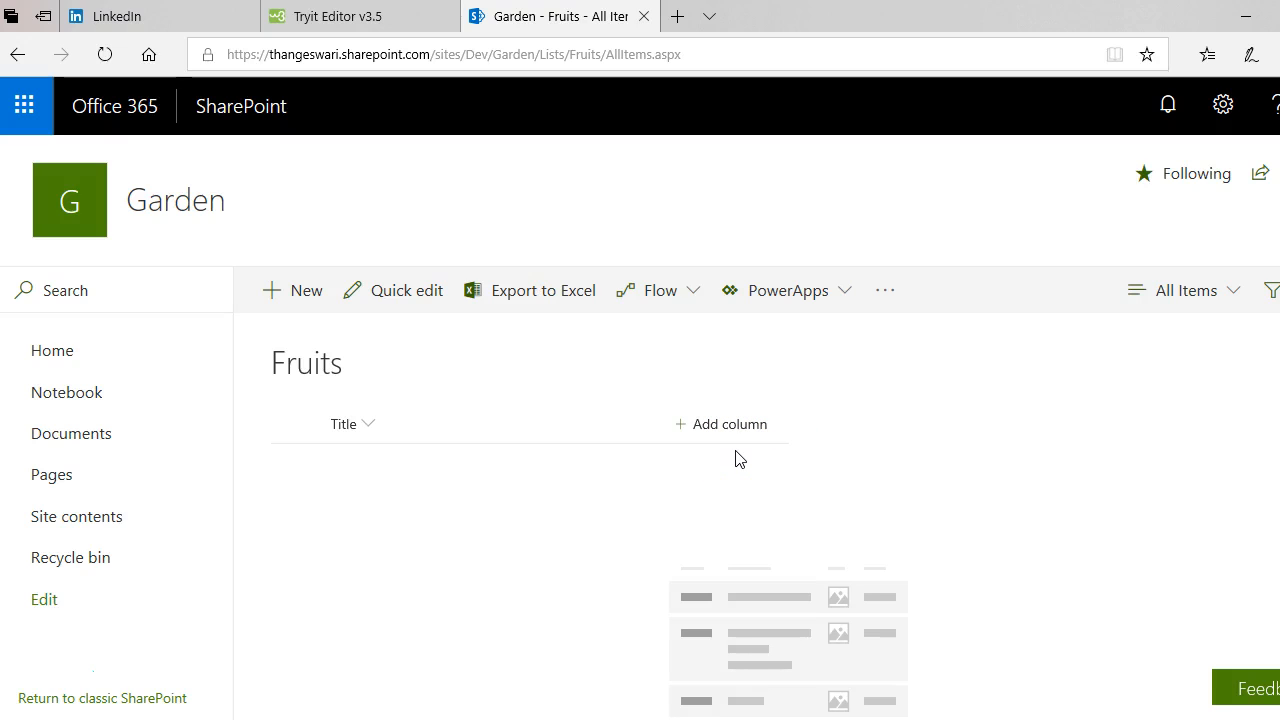
Try to add a single line of text column named Location to the Fruits list, and dismiss the resulting notification.
left_click(710, 436)
left_click(710, 436)
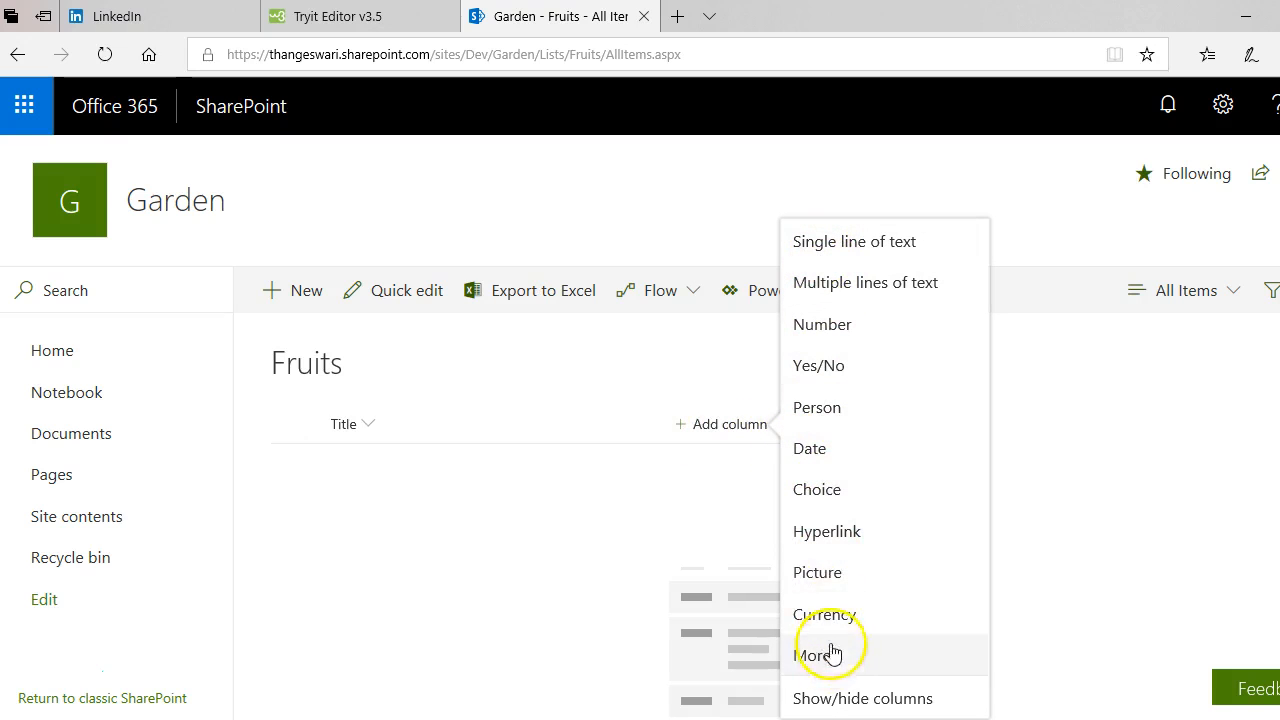
left_click(847, 249)
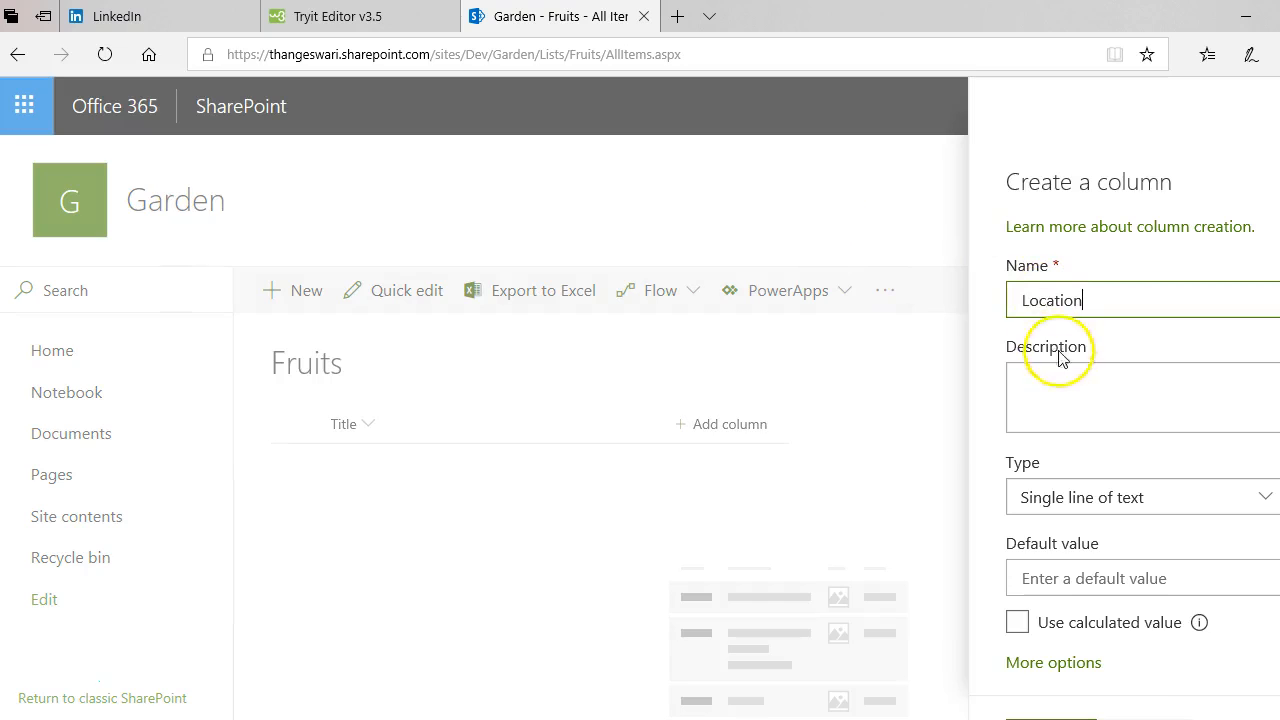
scroll(1070, 430, "down", 2)
left_click(1050, 688)
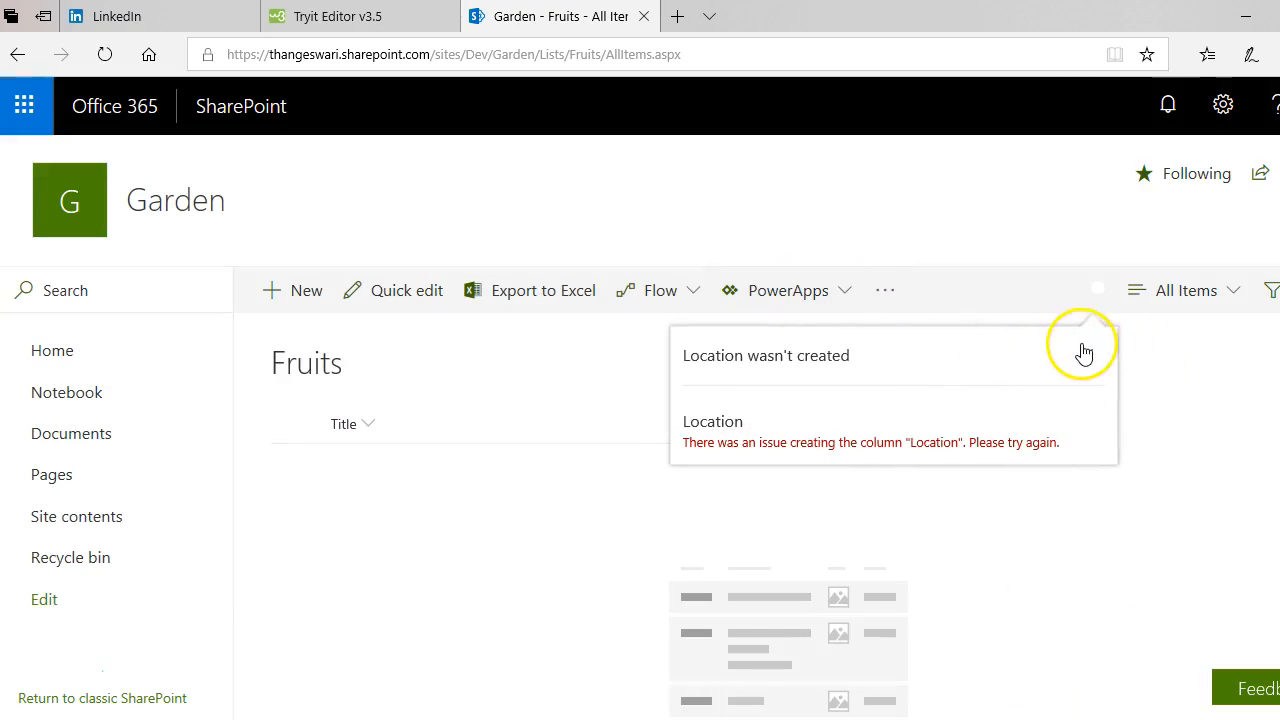
left_click(1085, 360)
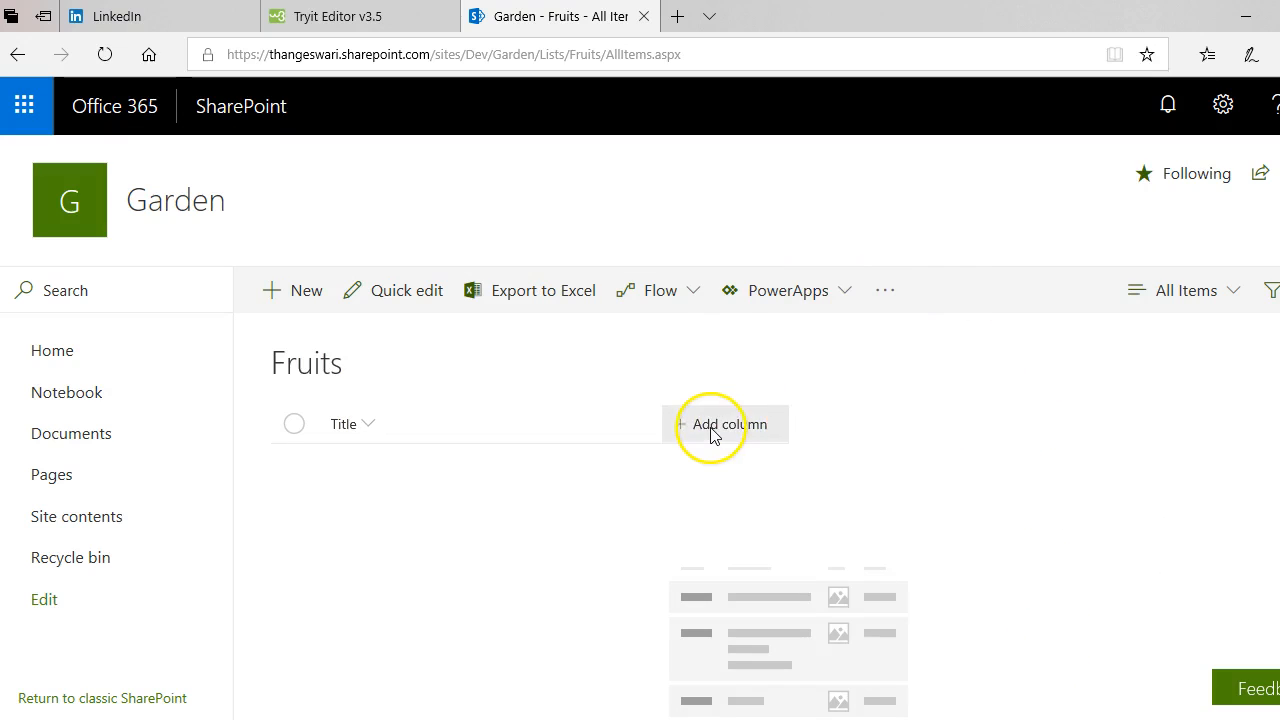
Create a single line of text column named Location in the Fruits list with the default value Australia.
left_click(745, 428)
left_click(870, 252)
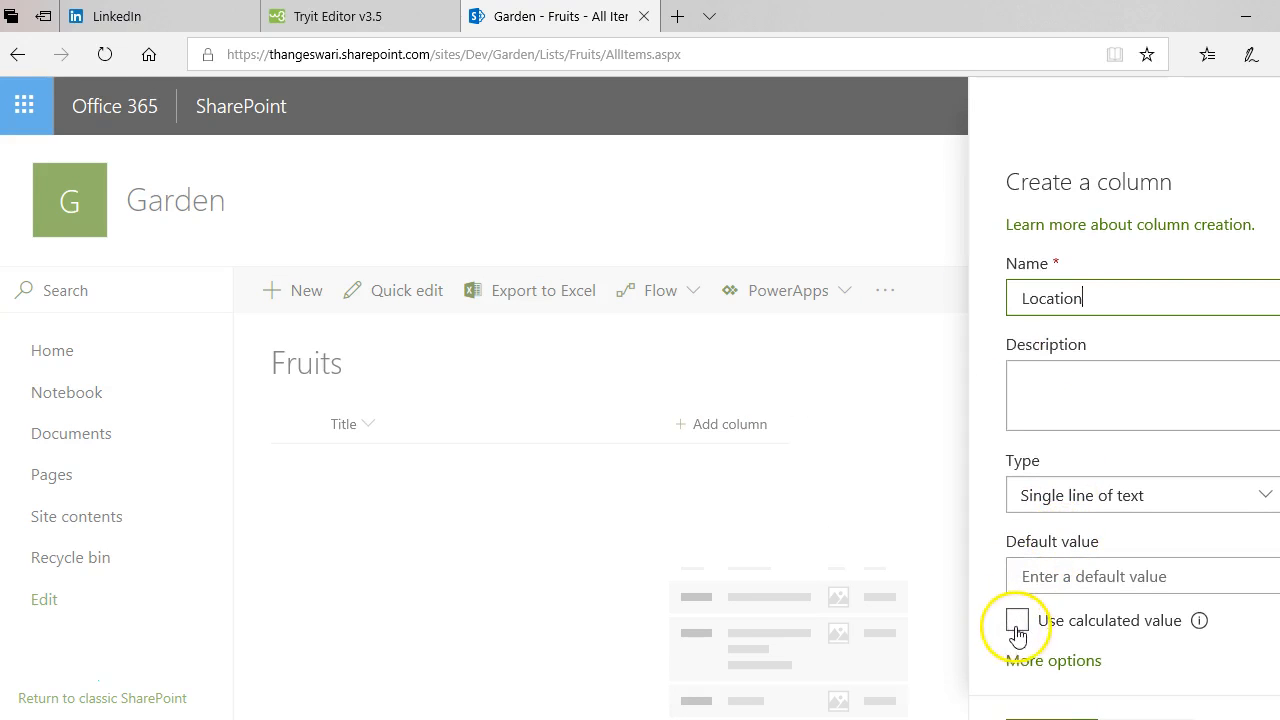
scroll(1025, 643, "down", 1)
left_click(1033, 522)
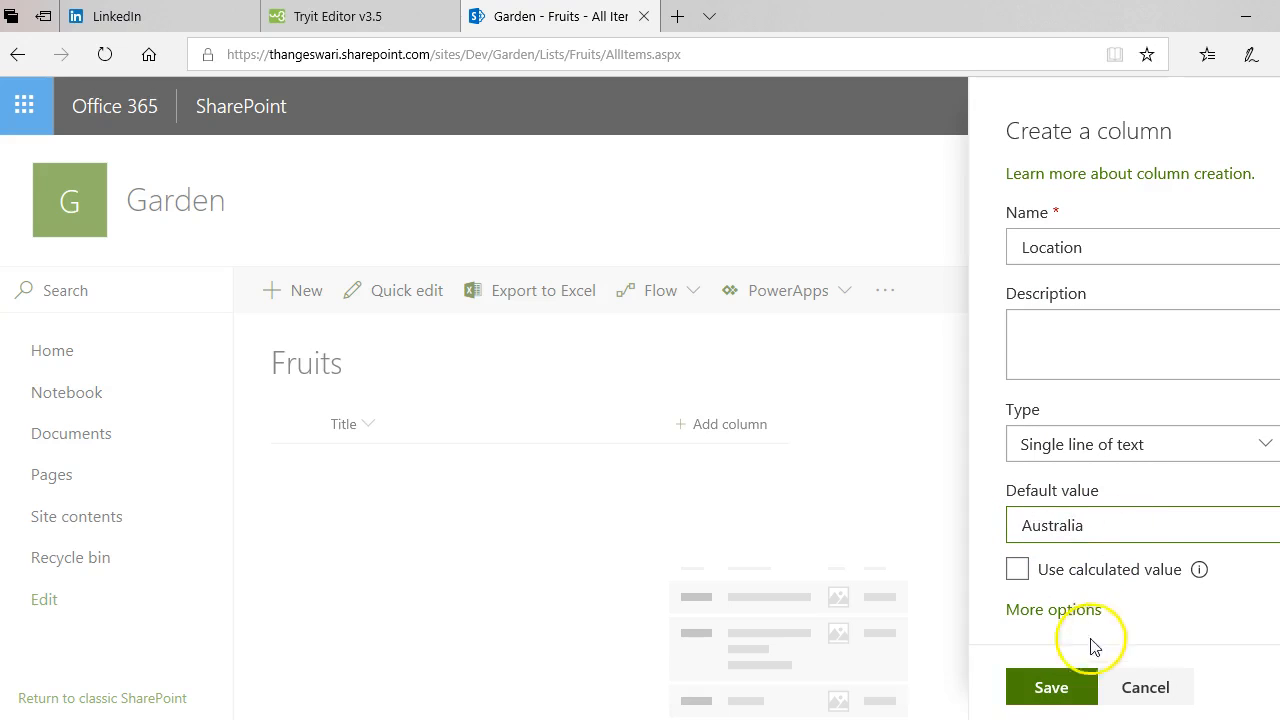
left_click(1053, 686)
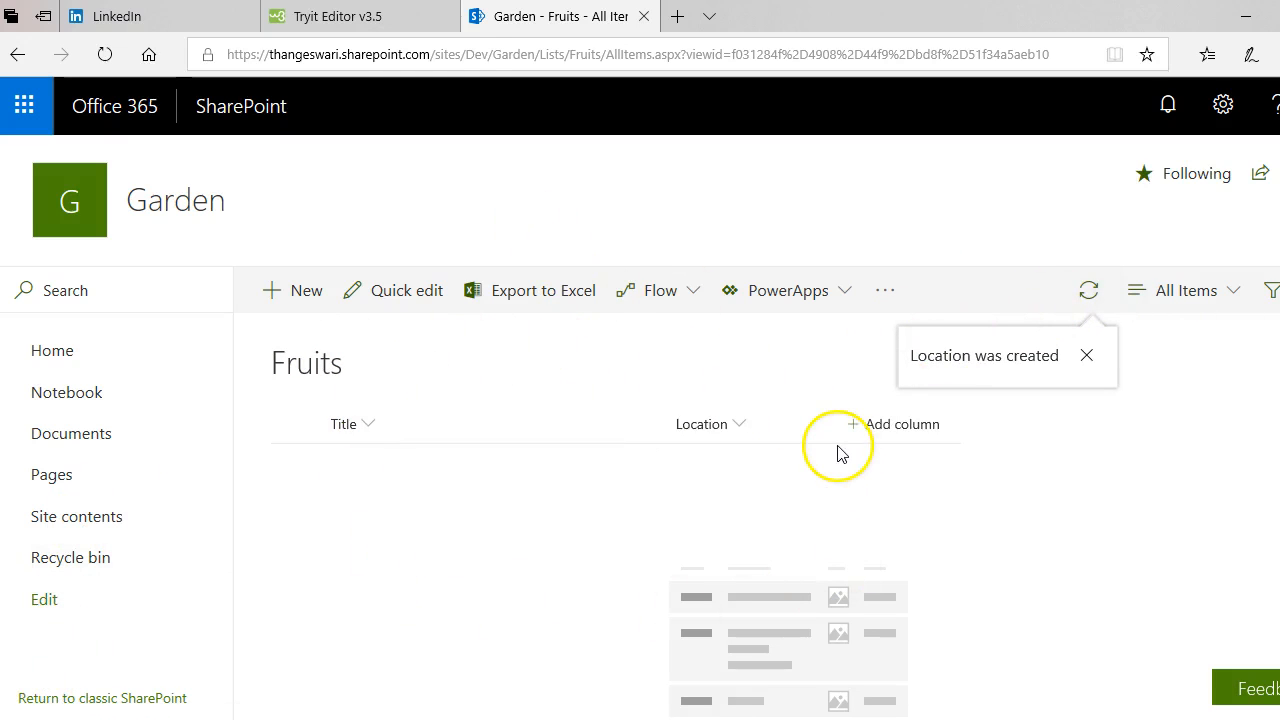
Add a new item titled Apple to the Fruits list, keeping the default location.
left_click(307, 296)
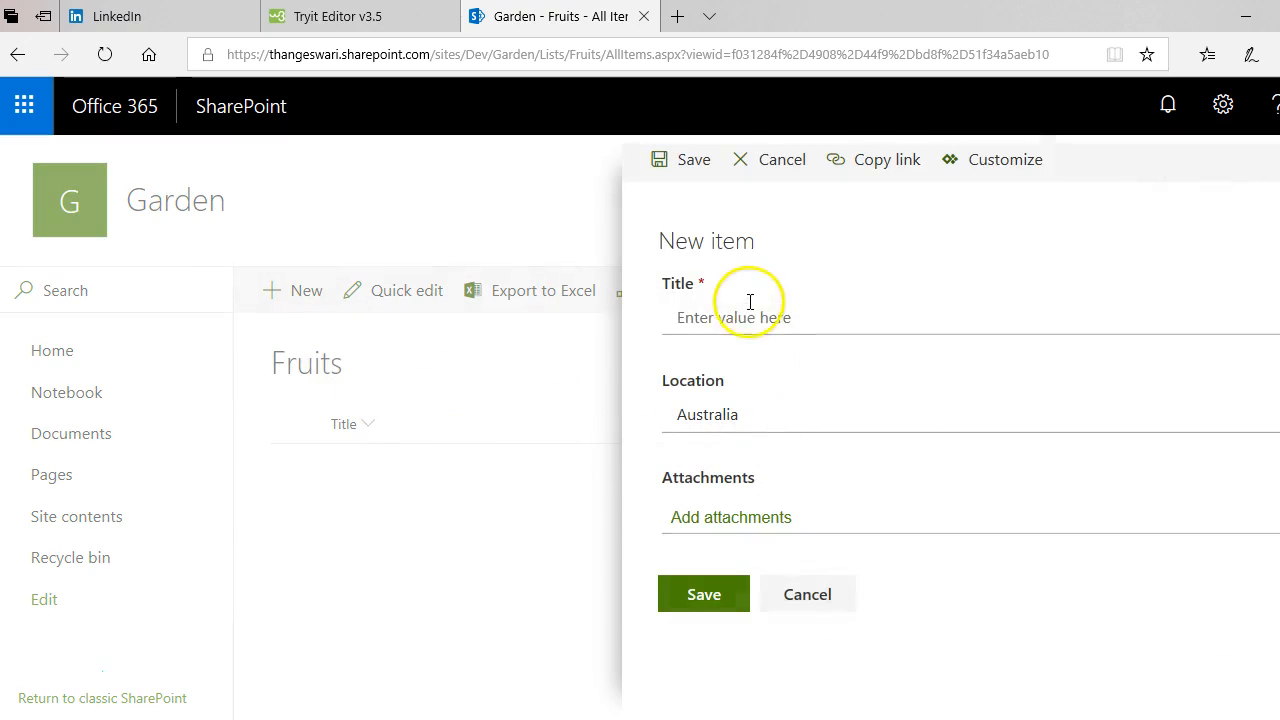
type("Apple")
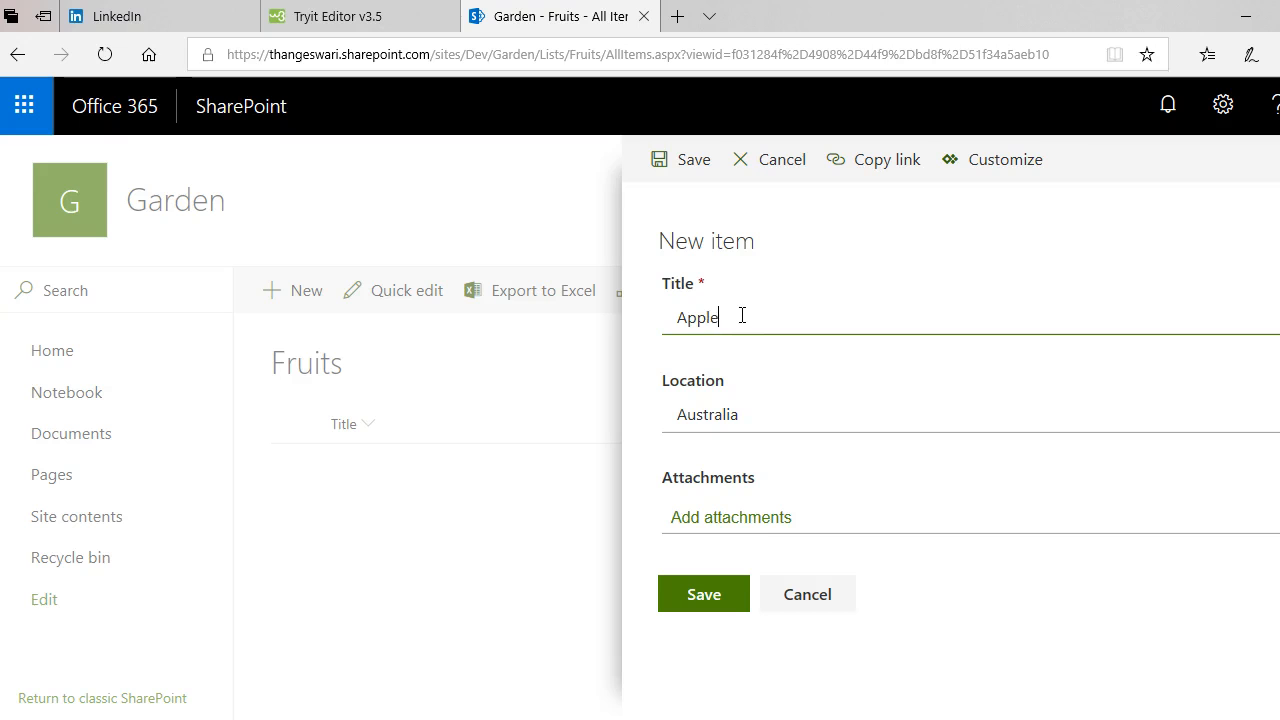
left_click(704, 594)
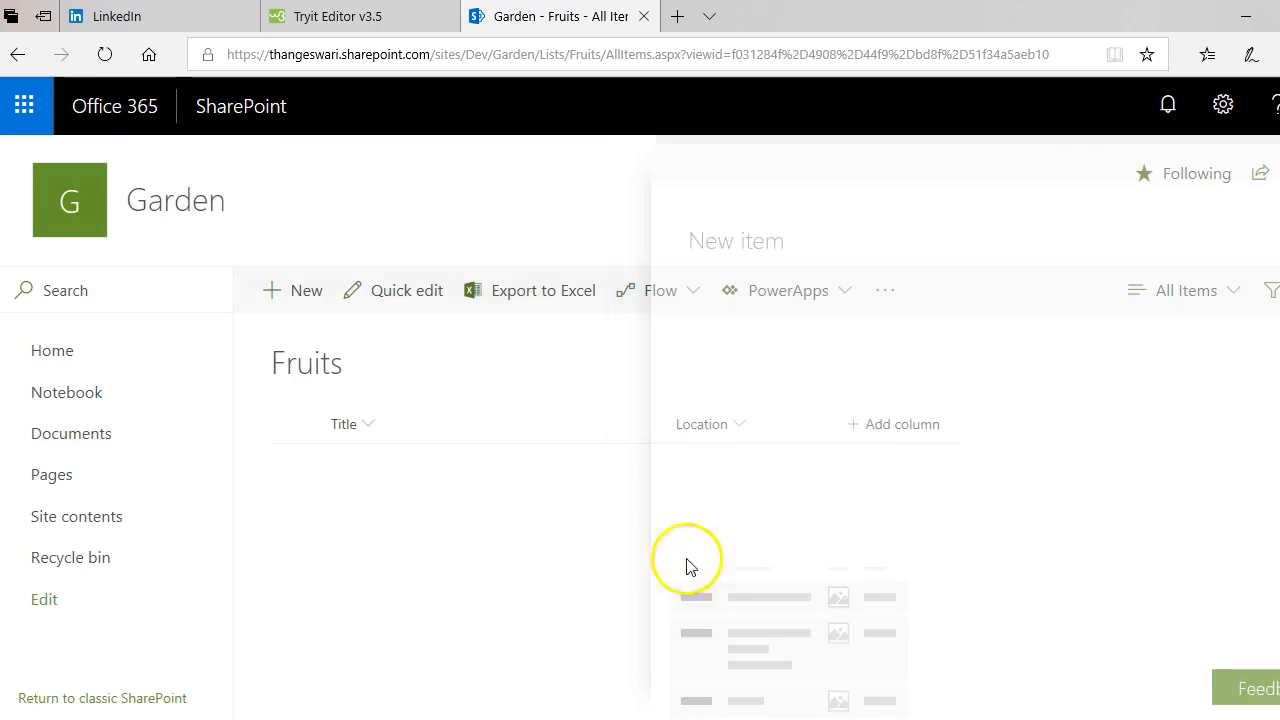
Add Mango and Kiwi as new rows in the Fruits list using quick edit, leaving their locations at the default.
left_click(392, 298)
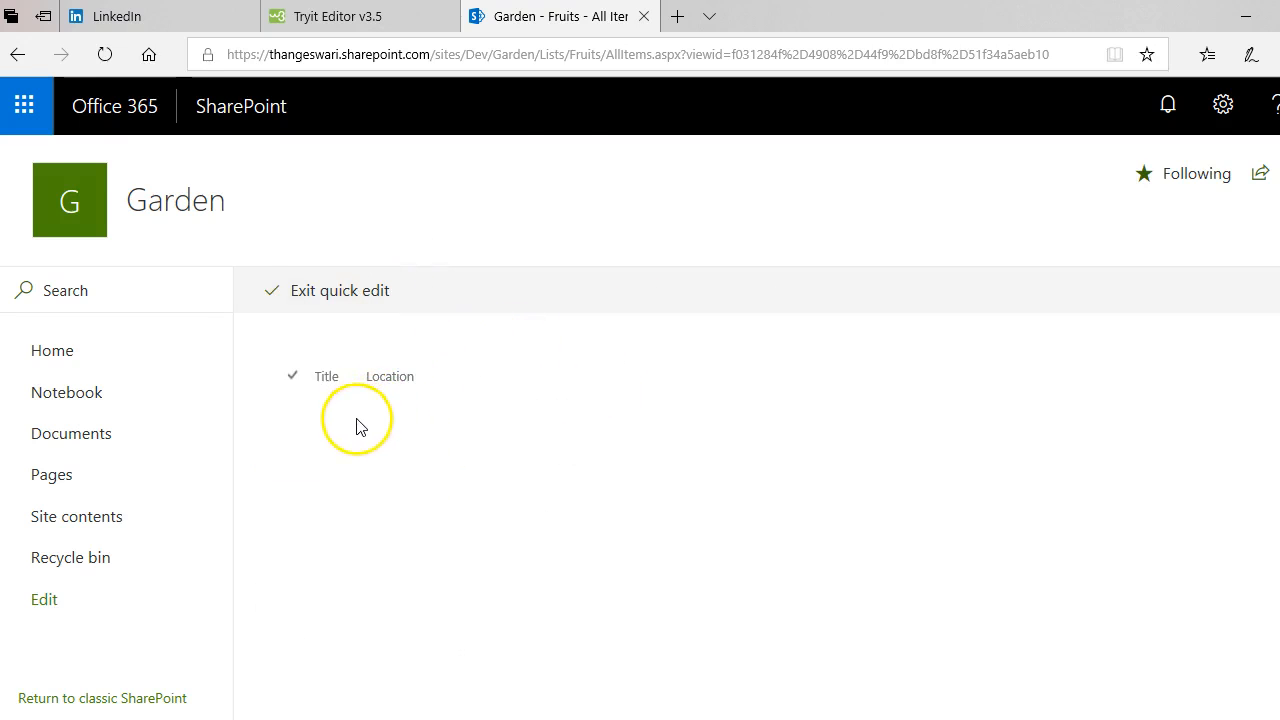
left_click(349, 453)
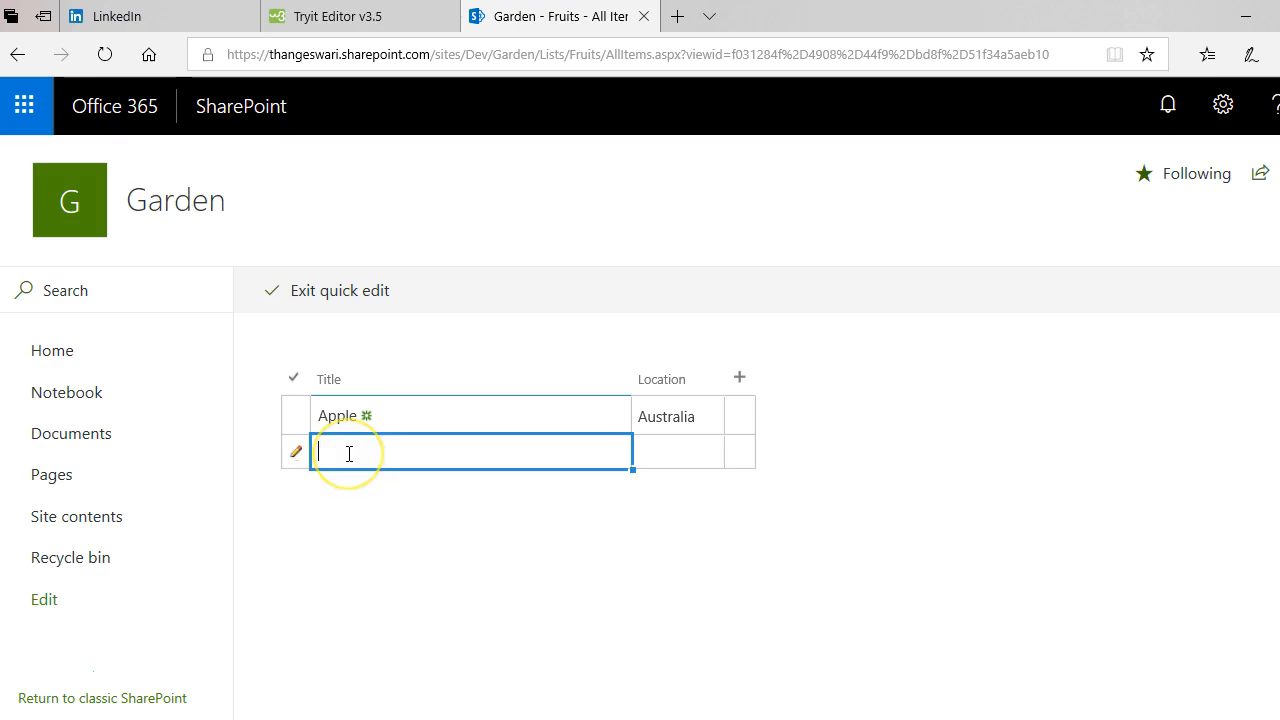
key("Tab")
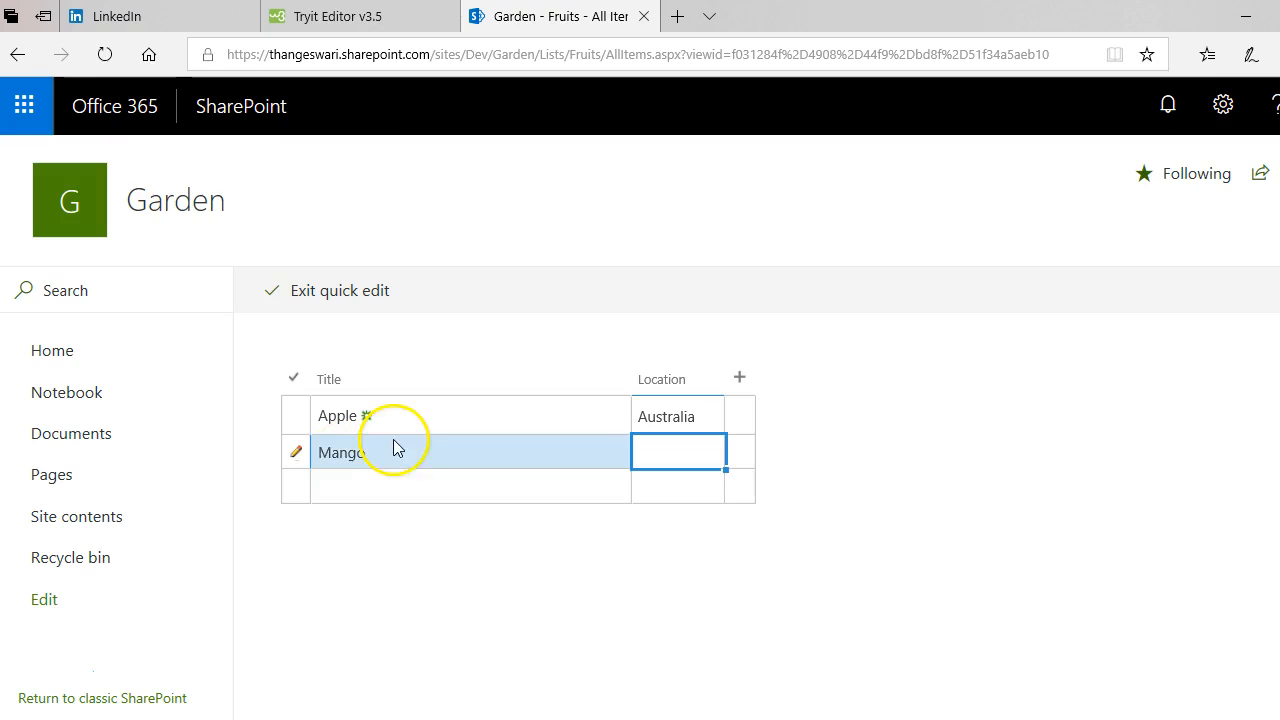
key("Tab")
left_click(369, 487)
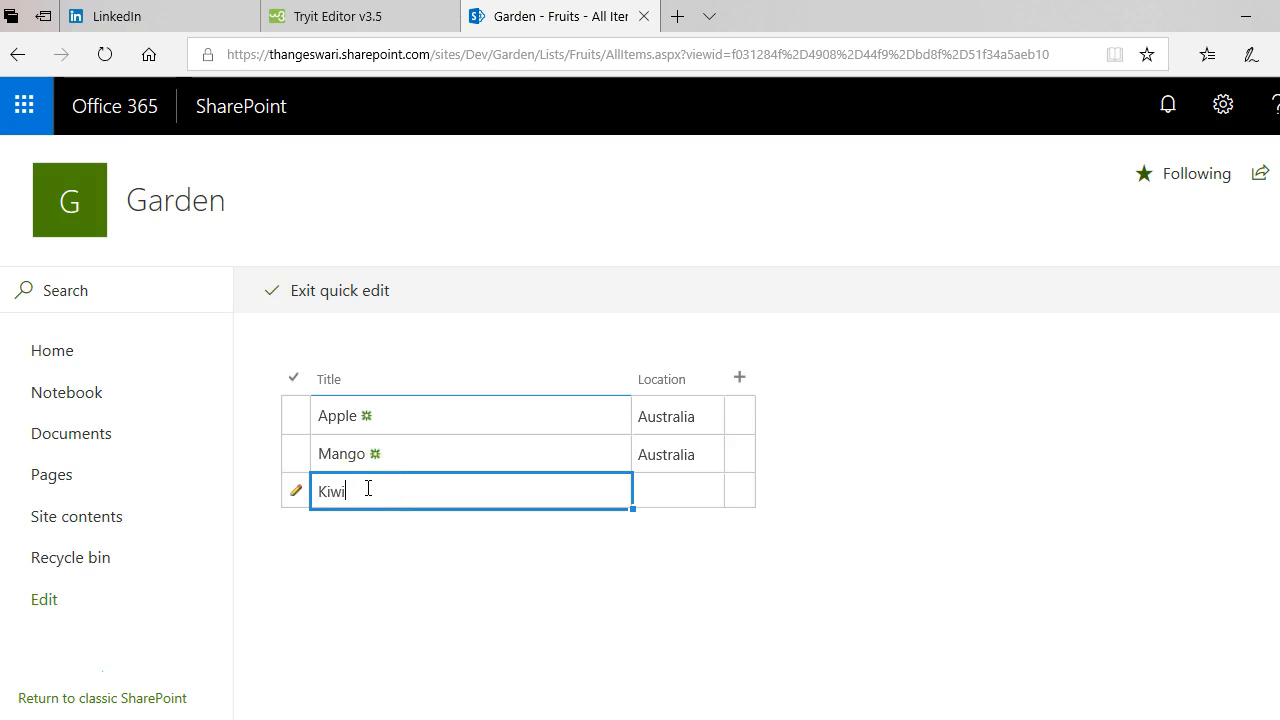
type("Kiwi")
Add an Avocado row with the location Australia and exit quick edit.
left_click(362, 530)
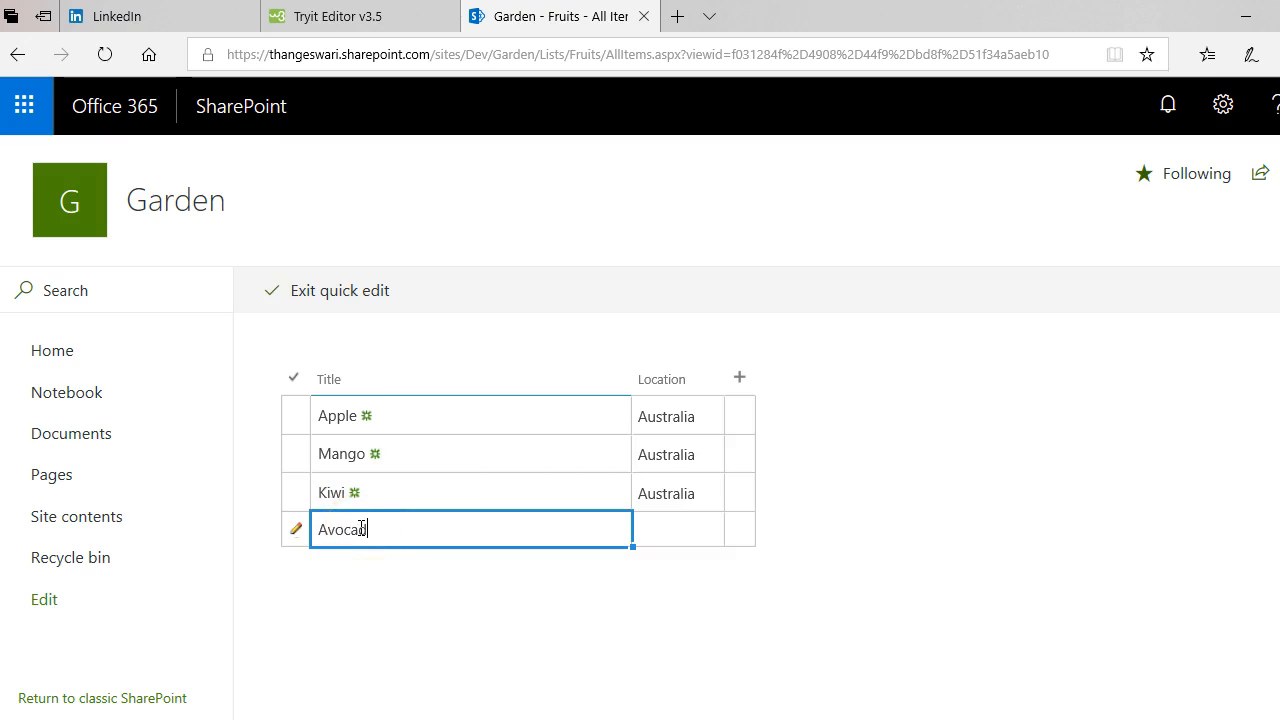
left_click(656, 519)
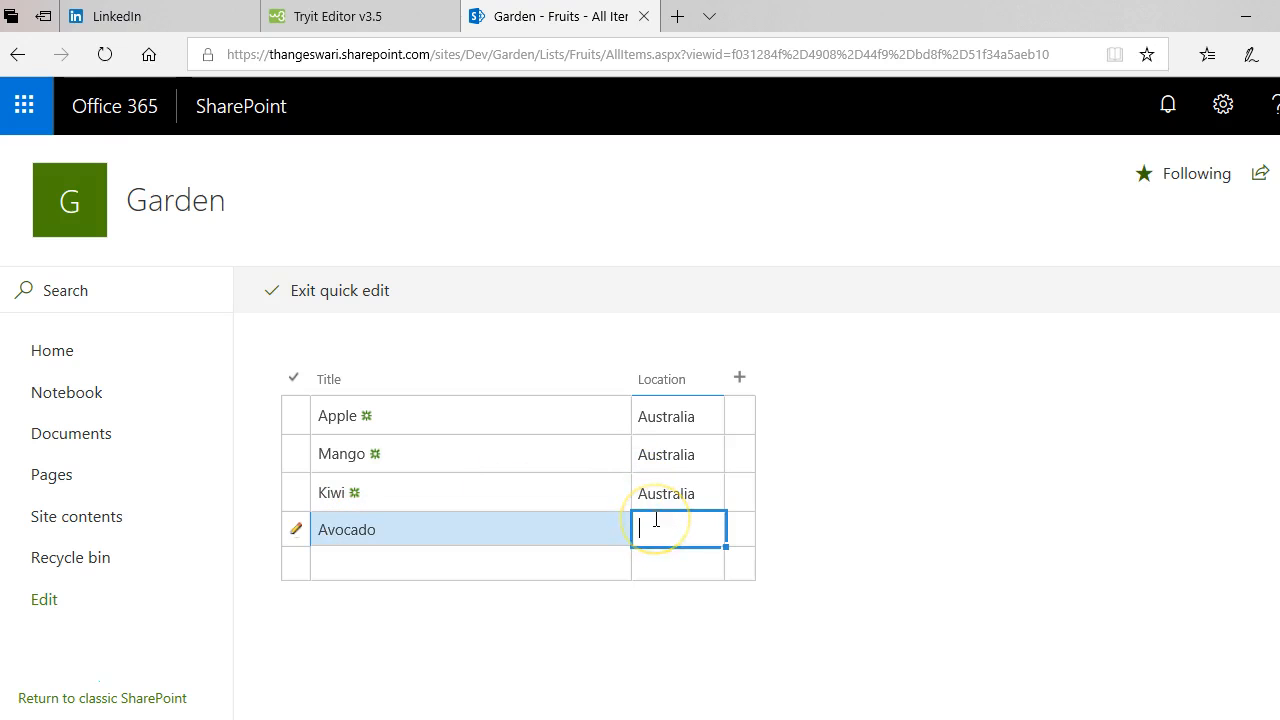
key("Tab")
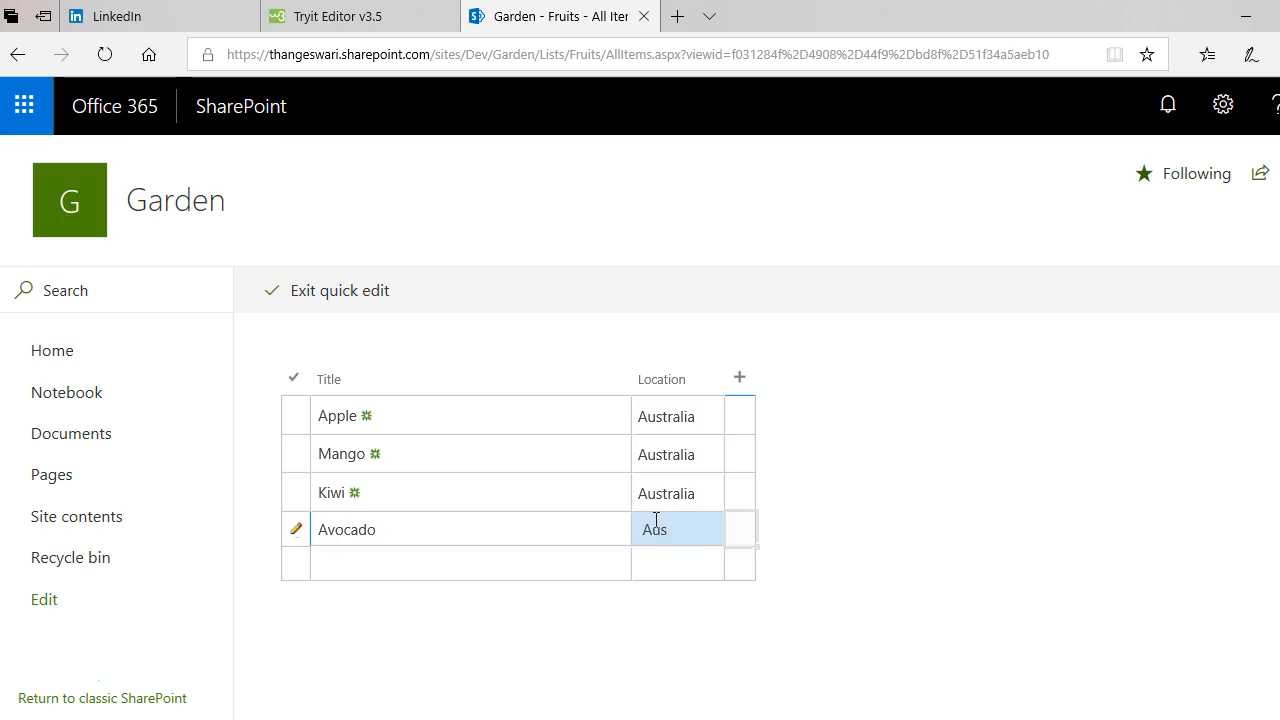
left_click(672, 531)
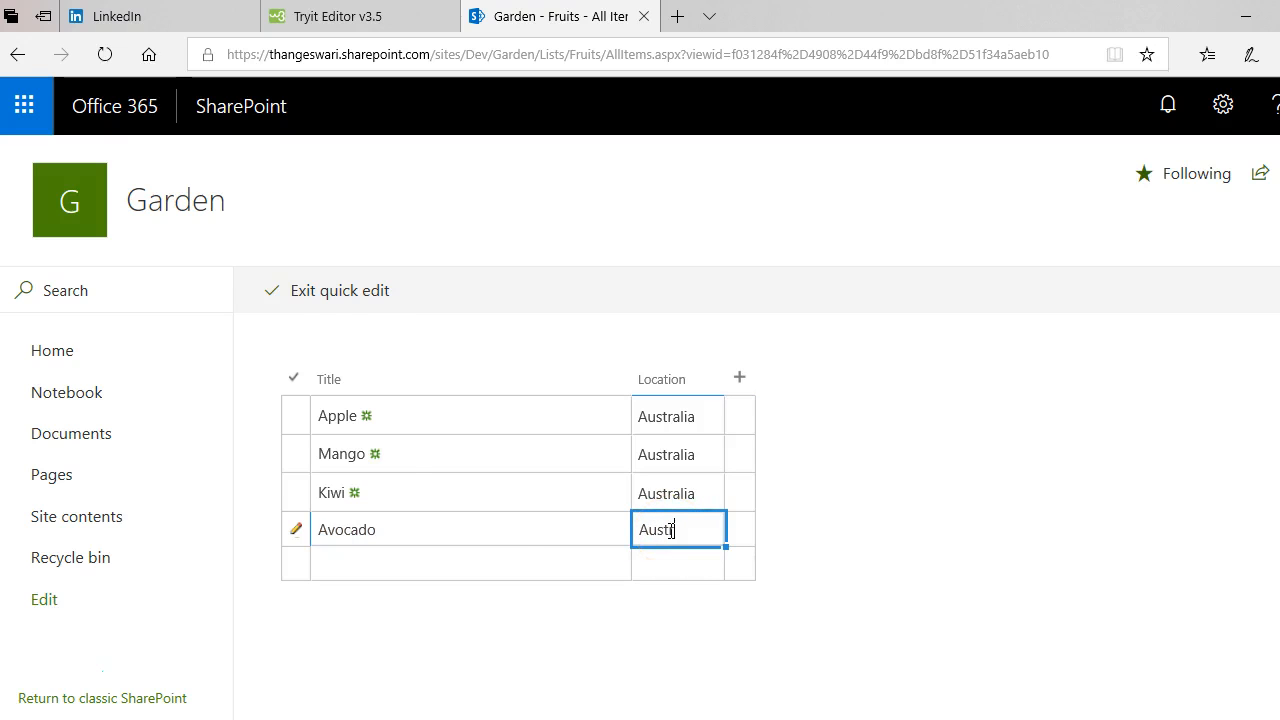
left_click(333, 298)
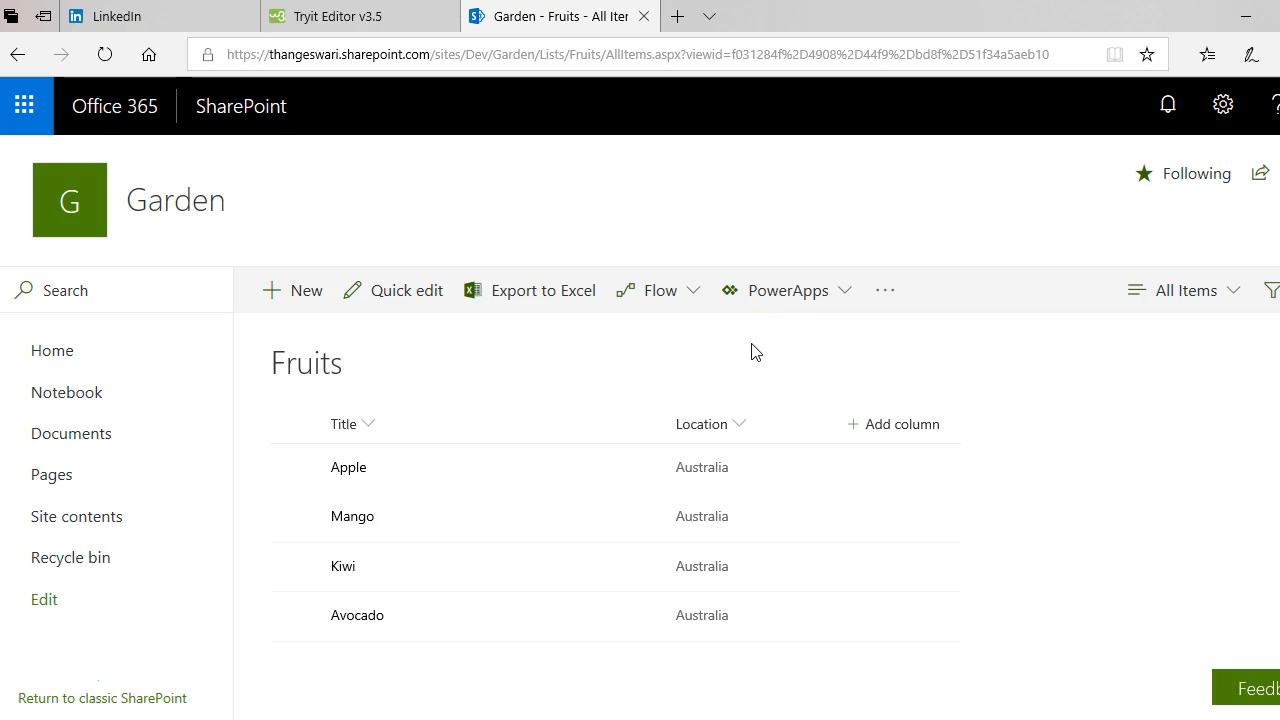
left_click(698, 300)
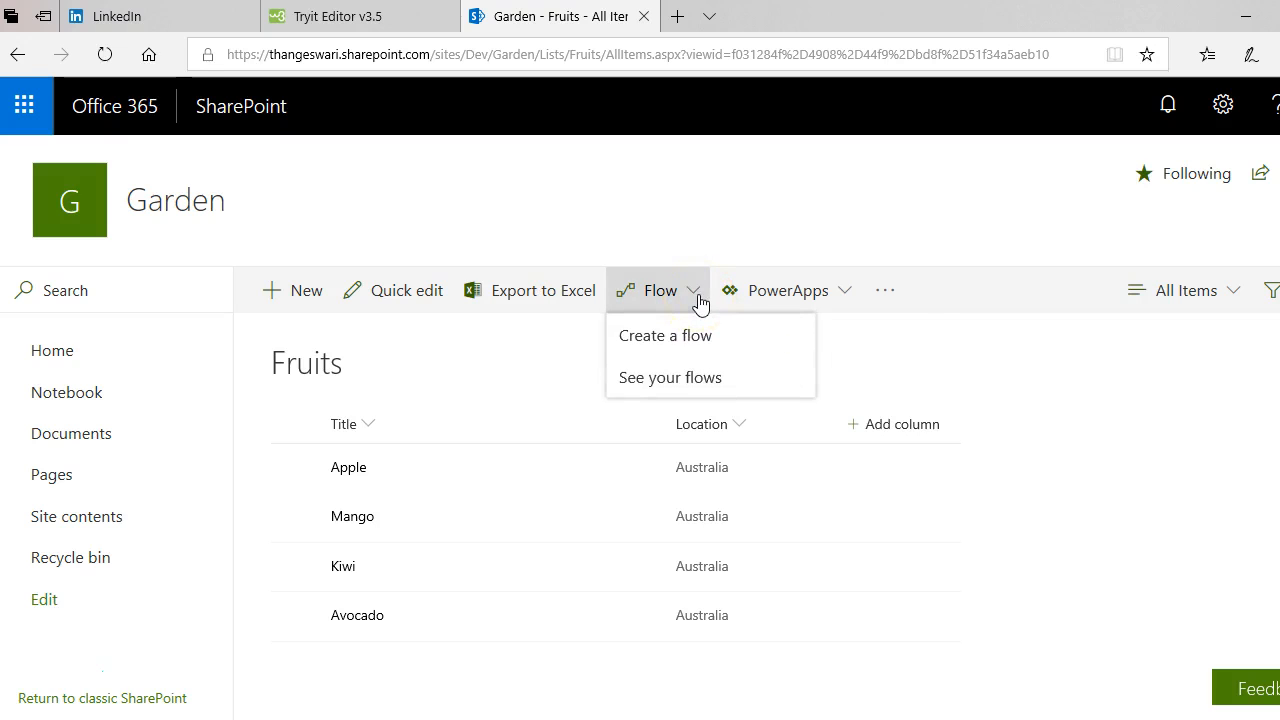
left_click(875, 330)
left_click(848, 296)
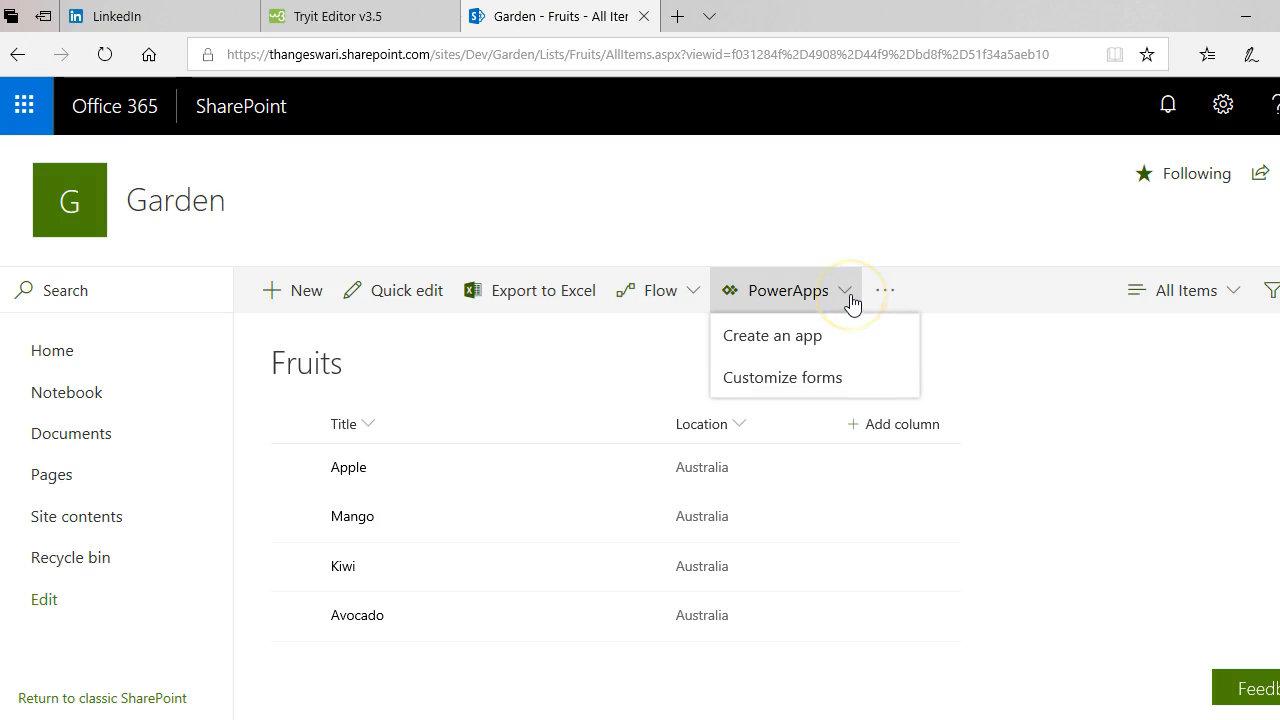
left_click(566, 349)
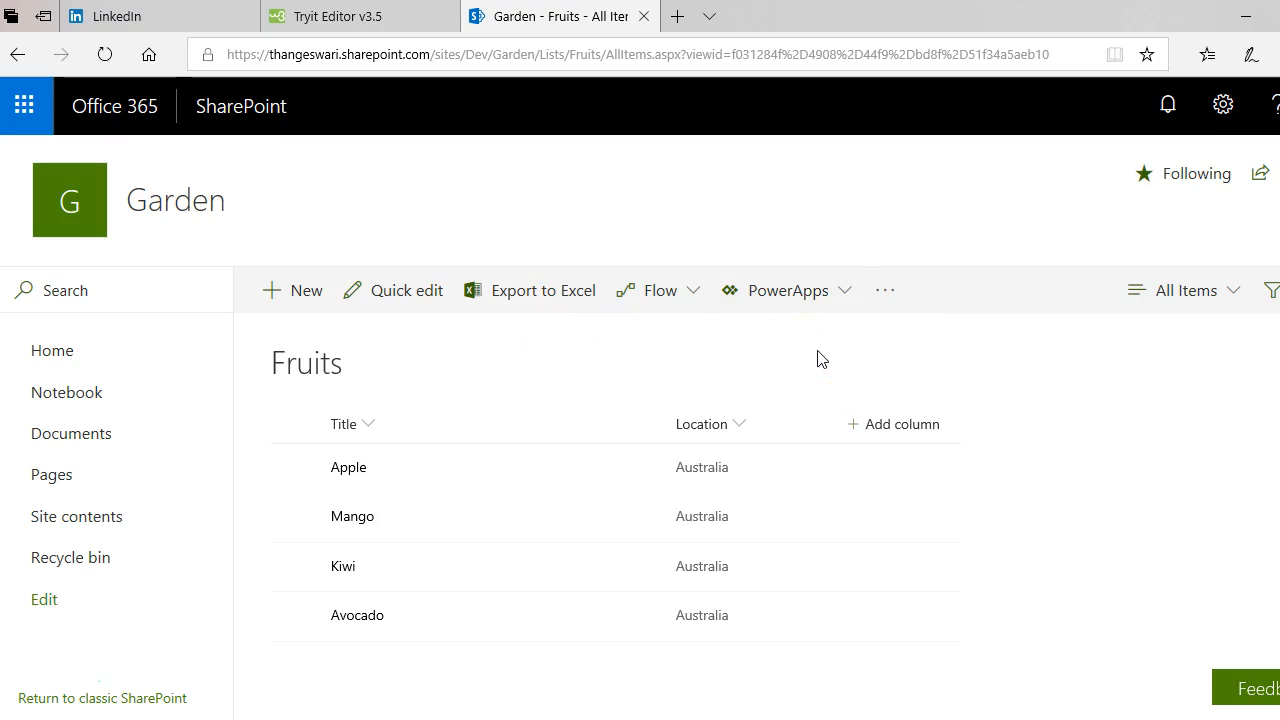
Edit the Apple item, setting its Location to Washington, and save it.
scroll(815, 362, "down", 1)
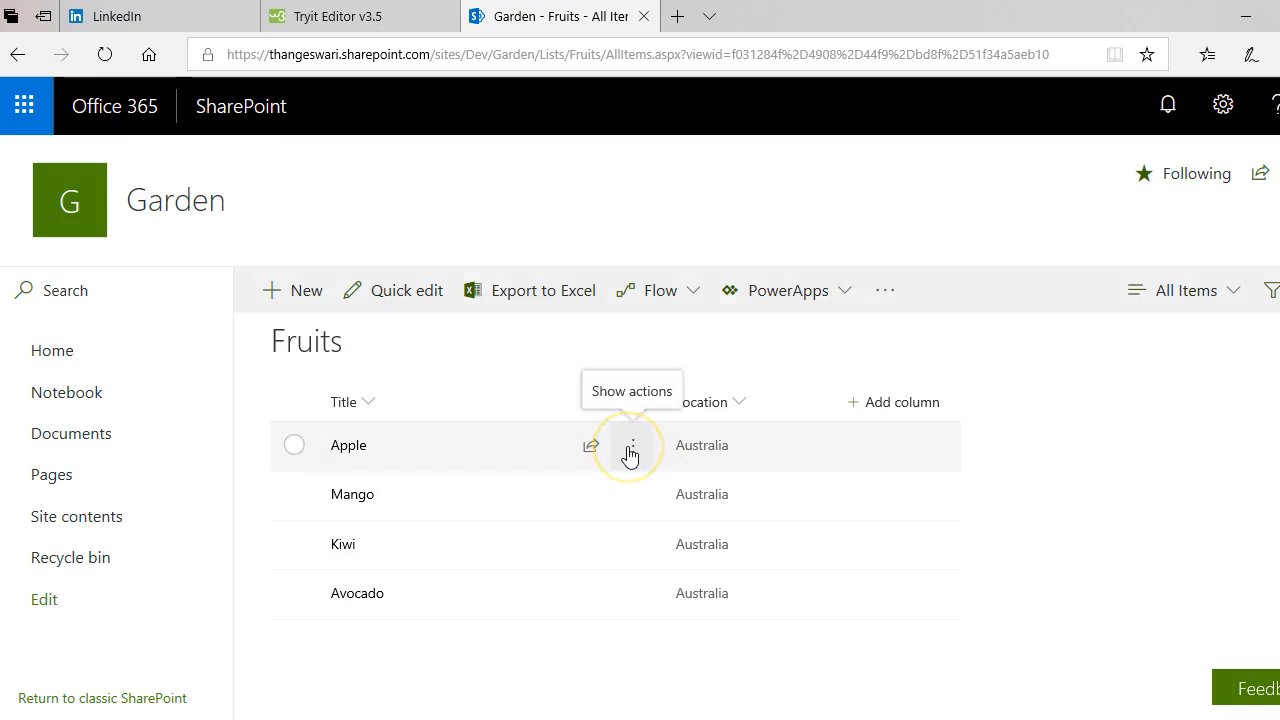
left_click(631, 447)
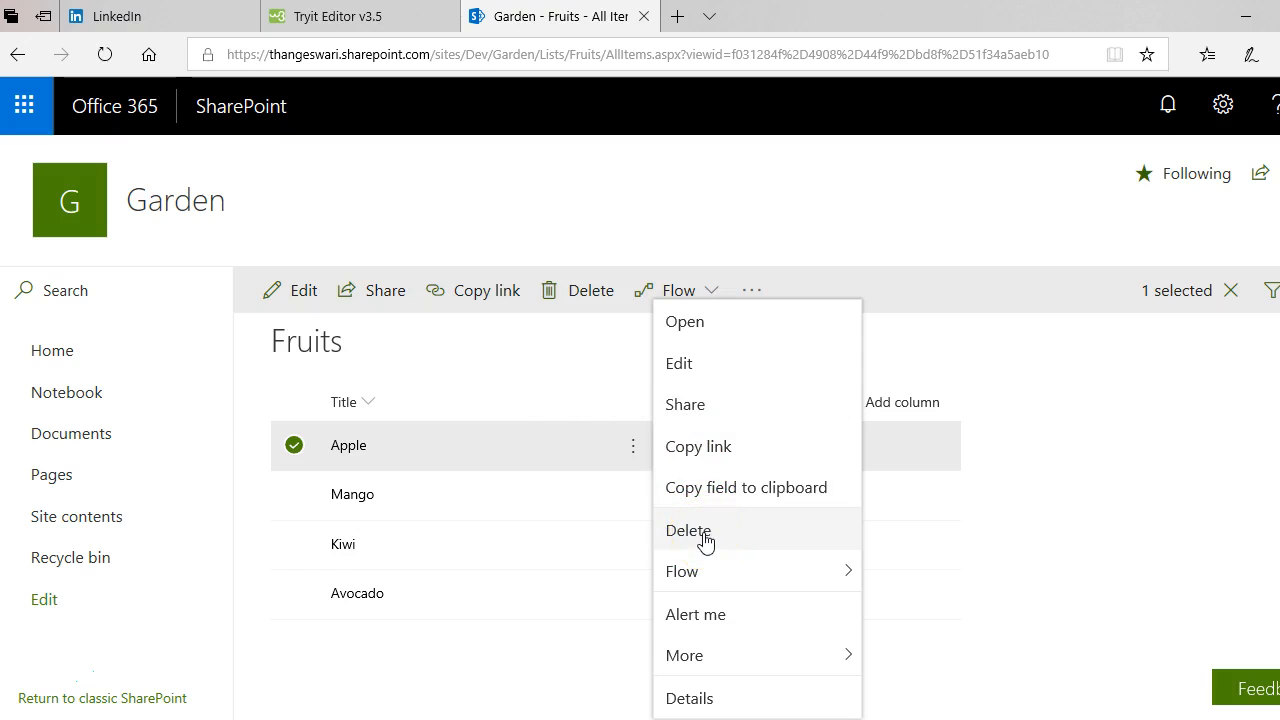
left_click(712, 375)
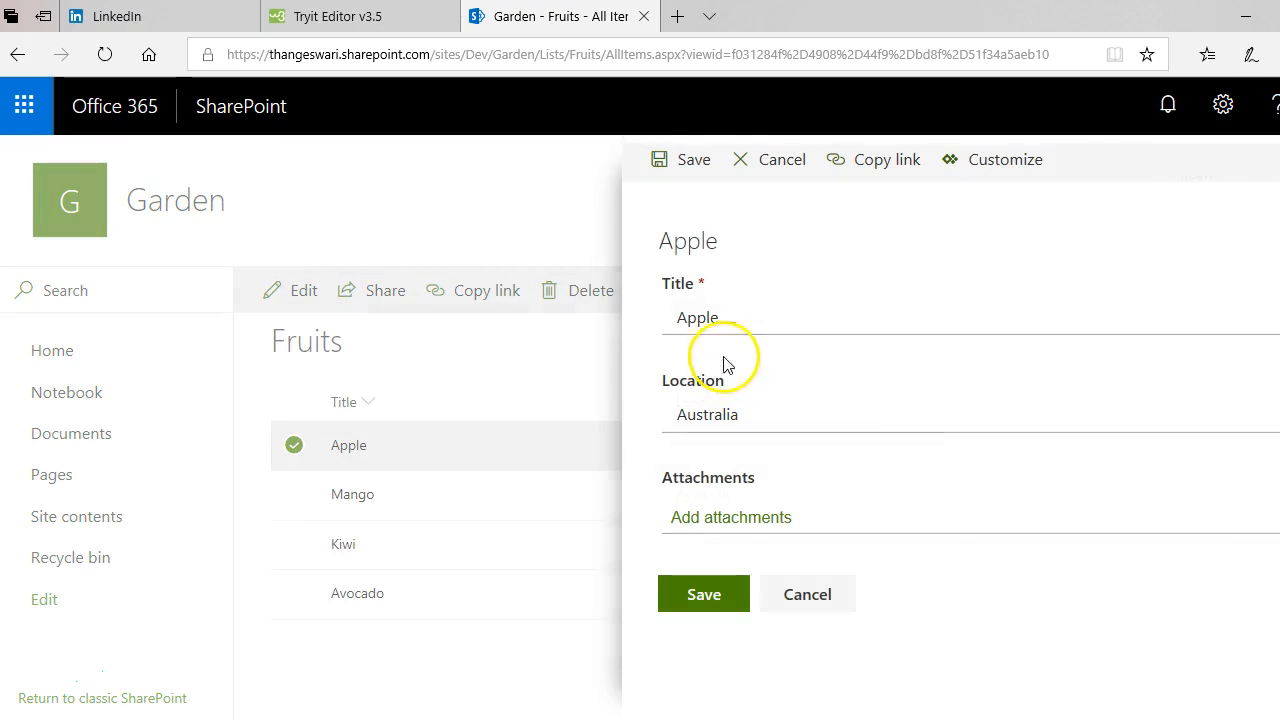
double_click(724, 412)
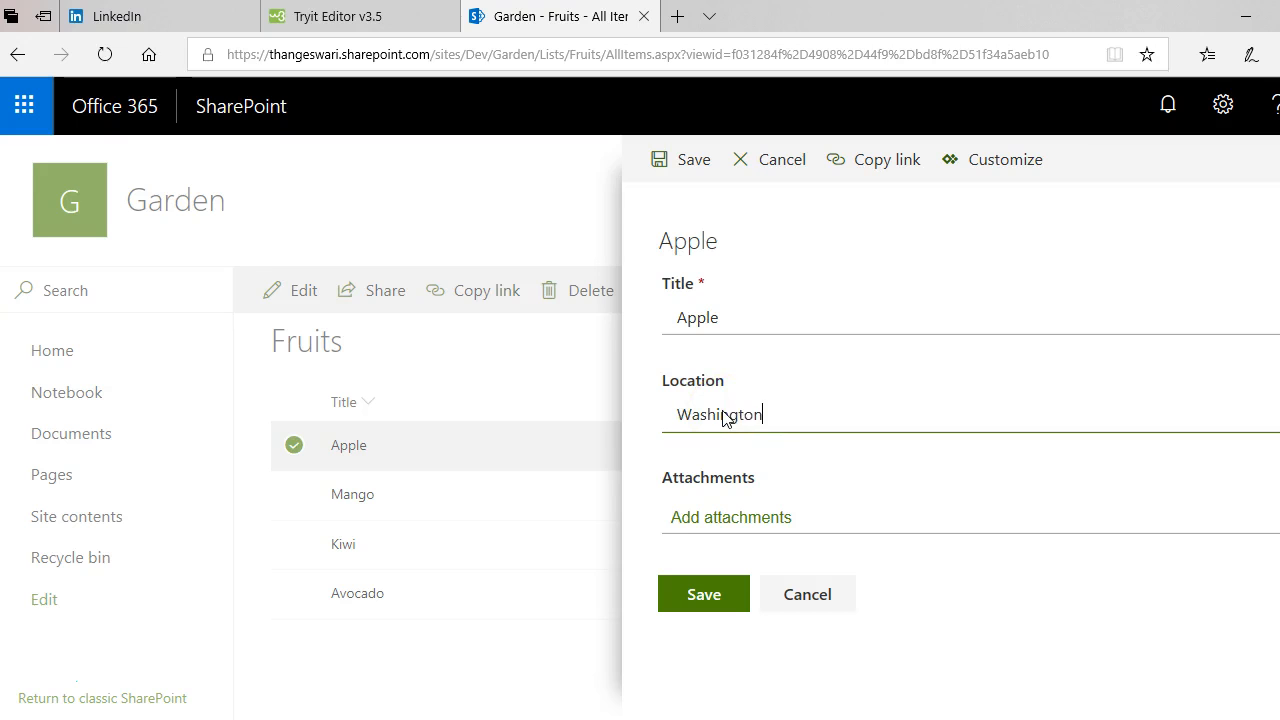
left_click(707, 593)
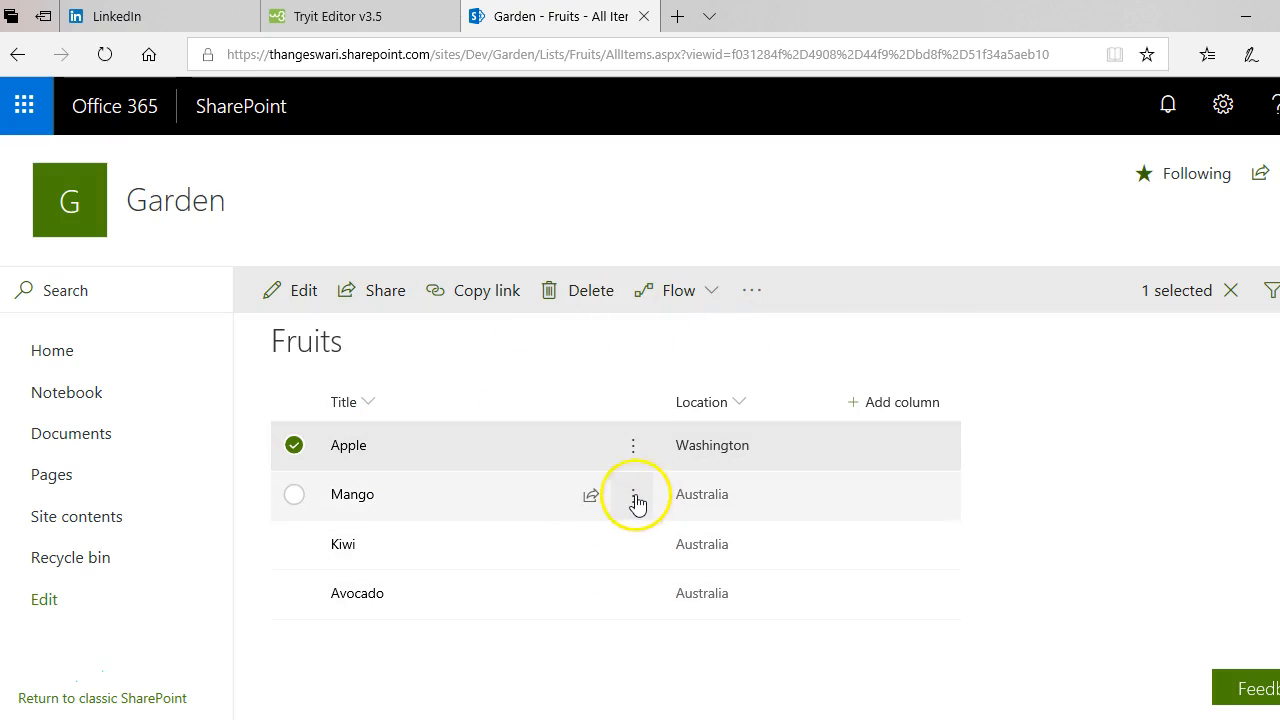
Delete the Mango item from the Fruits list.
left_click(634, 498)
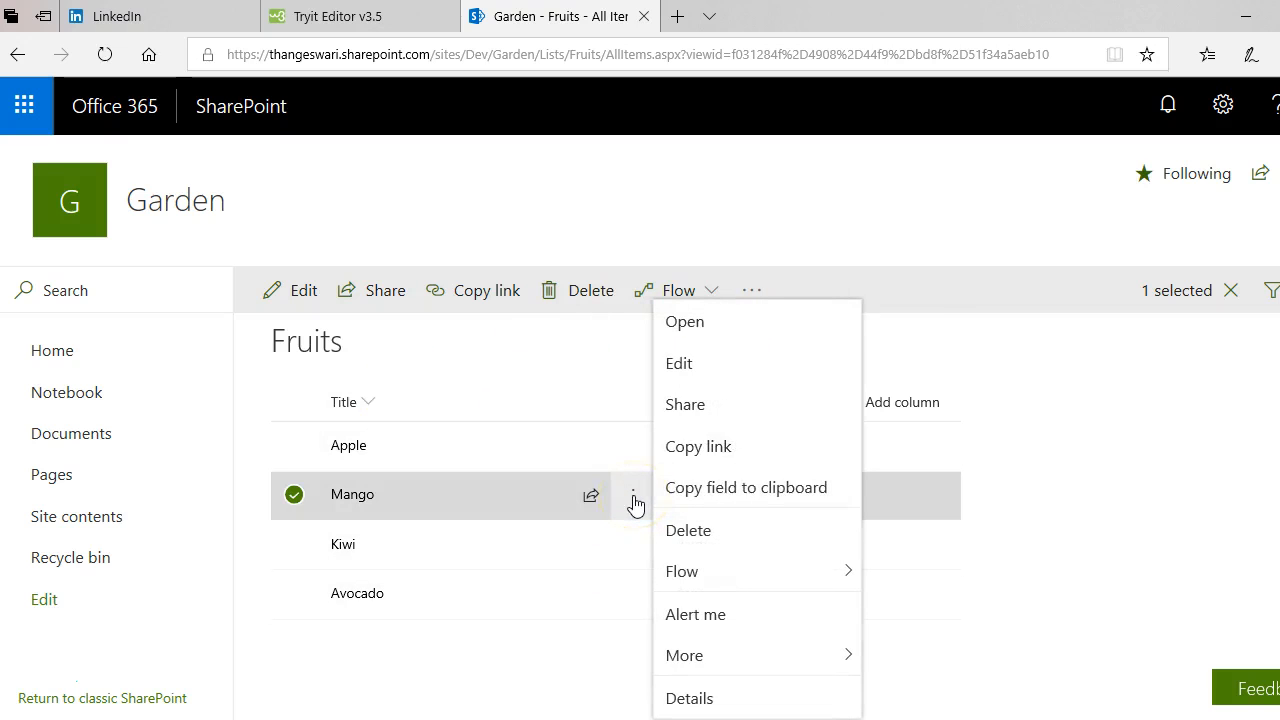
left_click(671, 530)
left_click(676, 500)
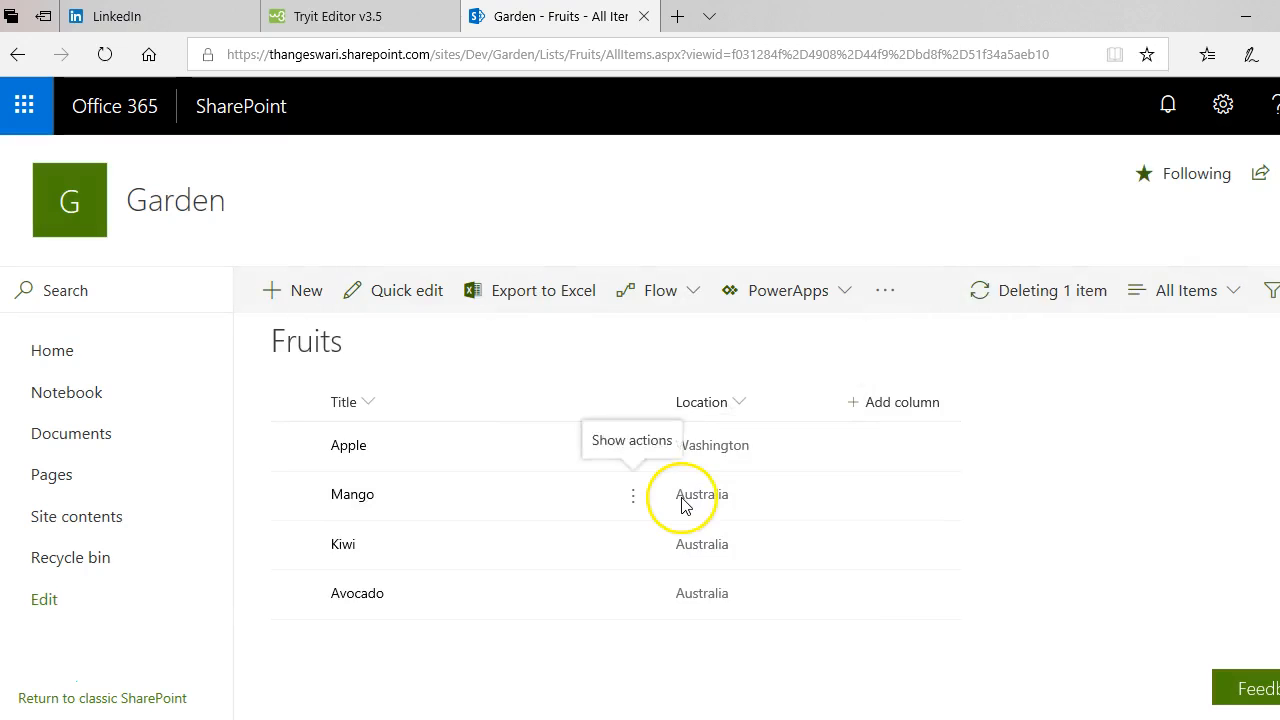
Save the current All Items view of the Fruits list as a new public view named TitleOnly.
left_click(23, 690)
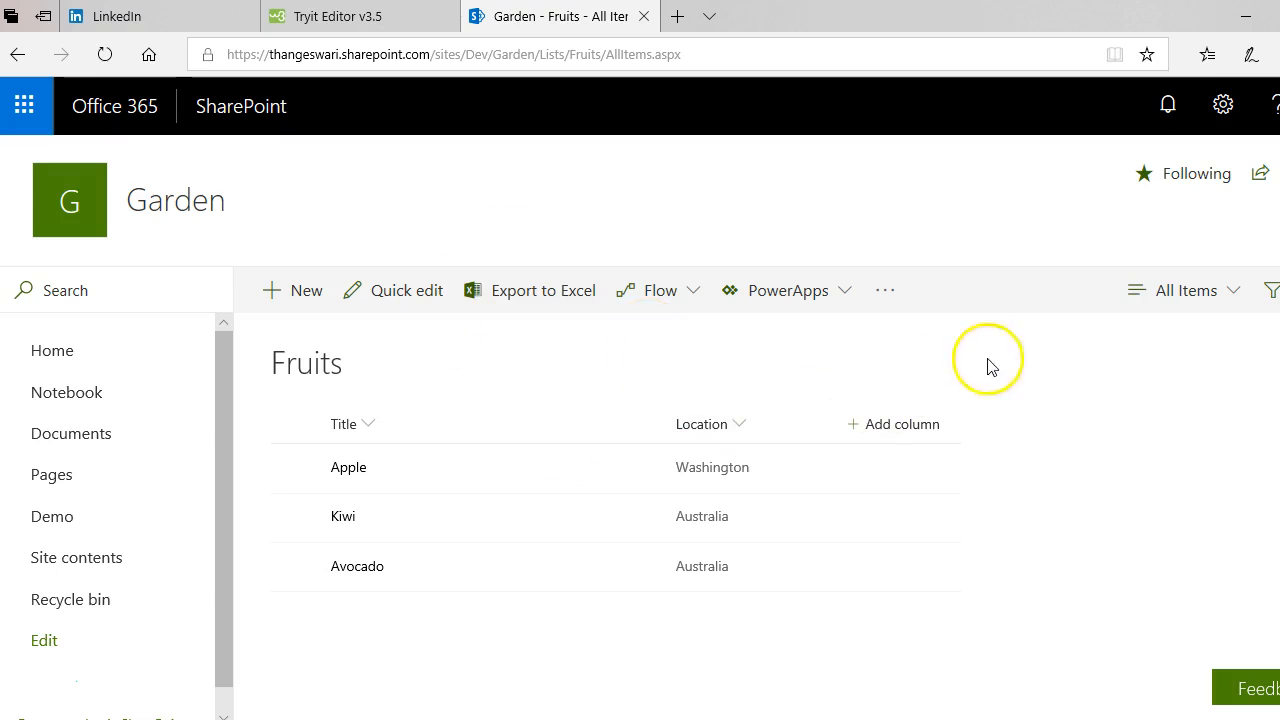
left_click(1201, 305)
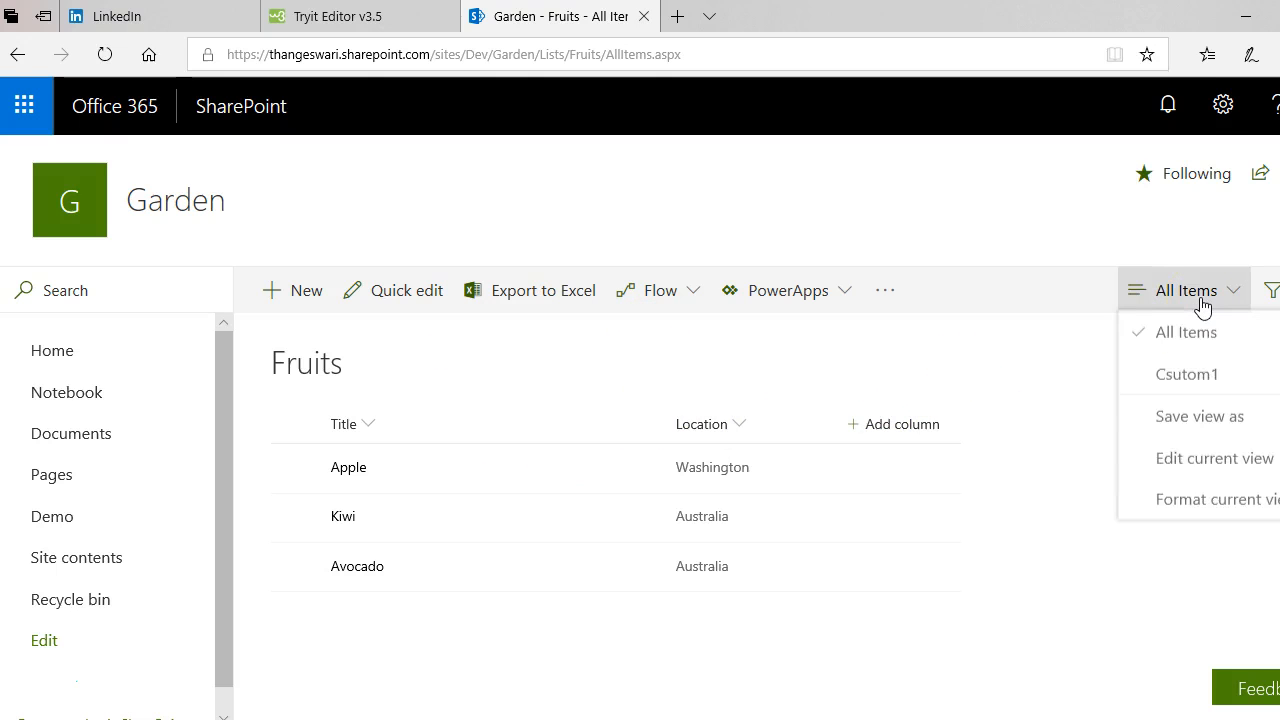
left_click(1192, 419)
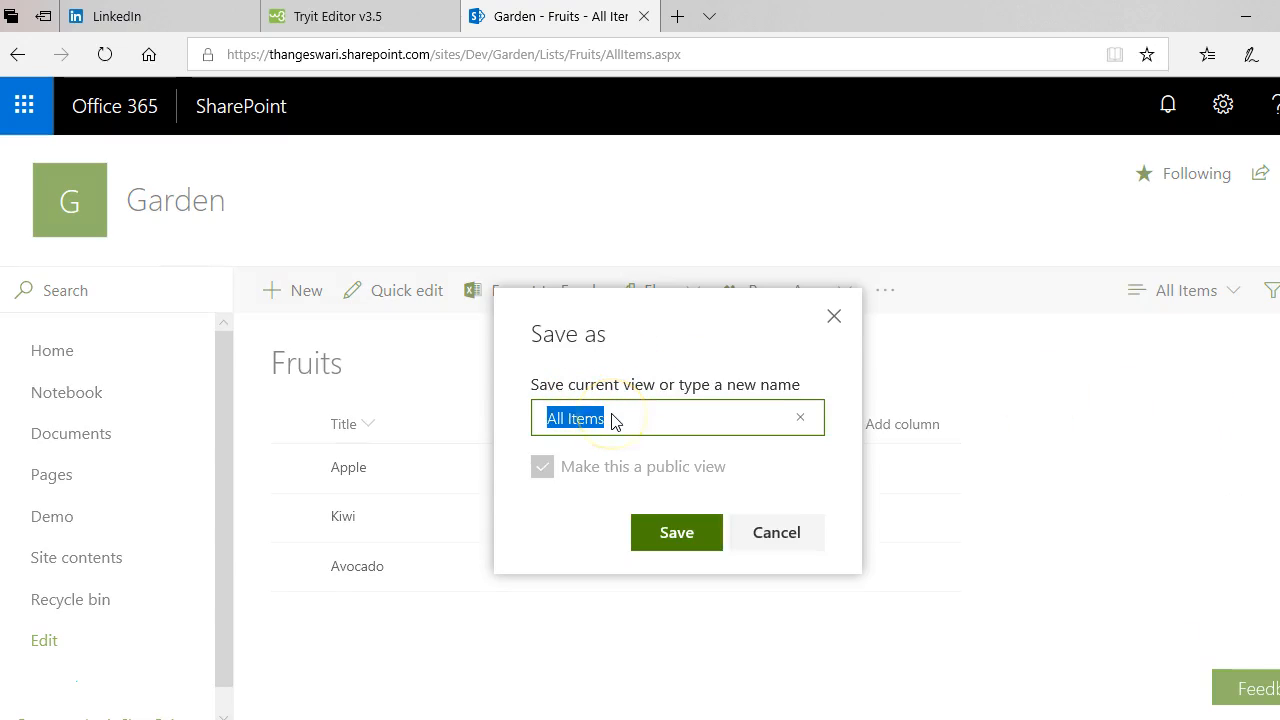
type("TitleOnly")
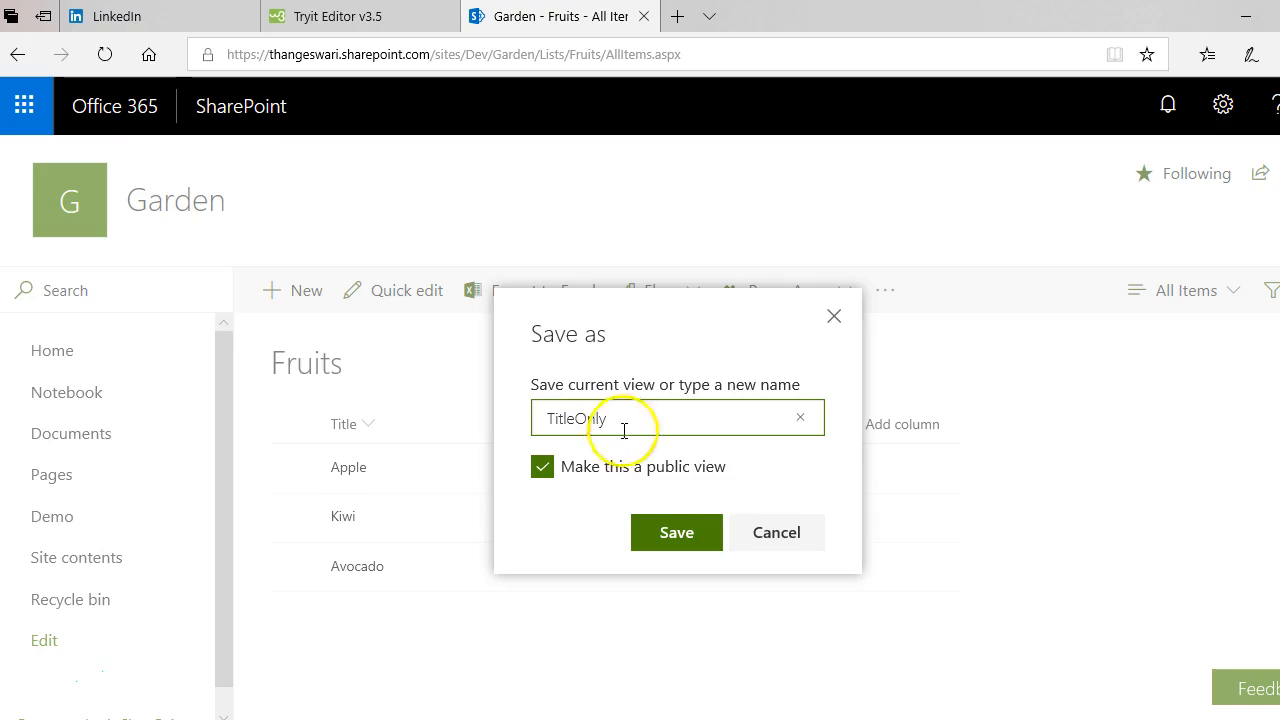
left_click(677, 538)
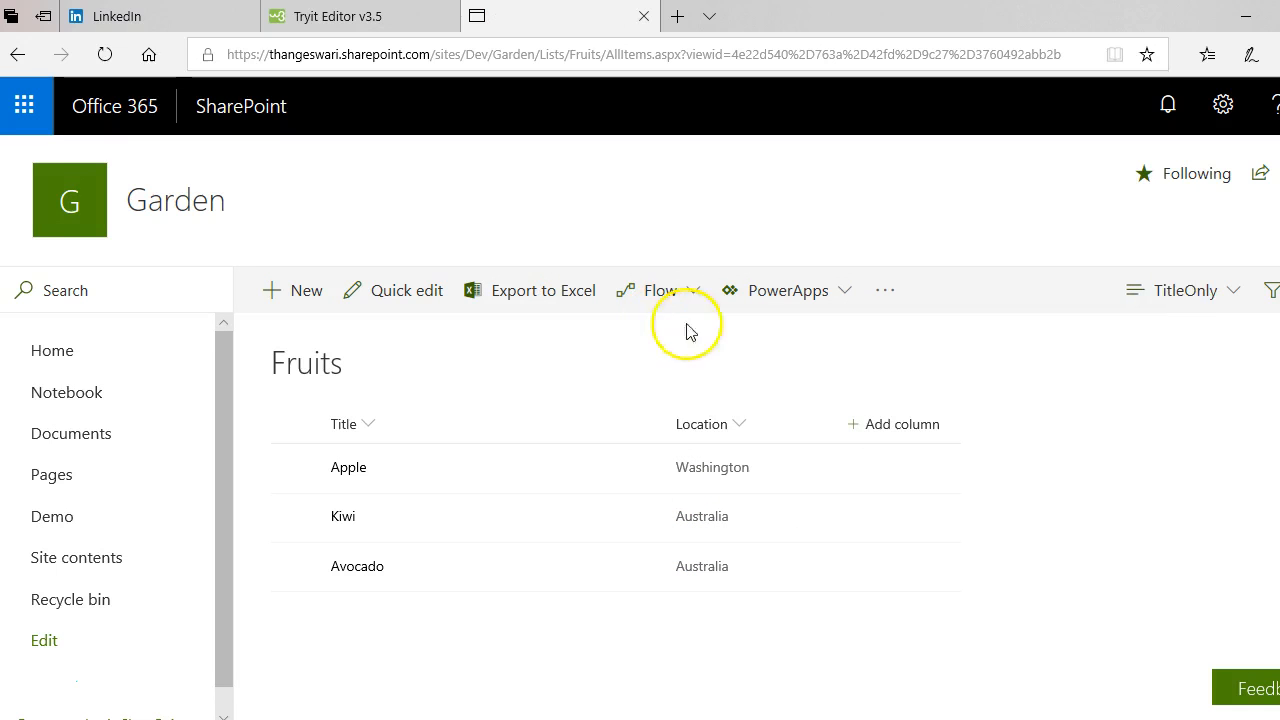
Open the TitleOnly view of the Fruits list for editing and hide its Location column.
left_click(1175, 292)
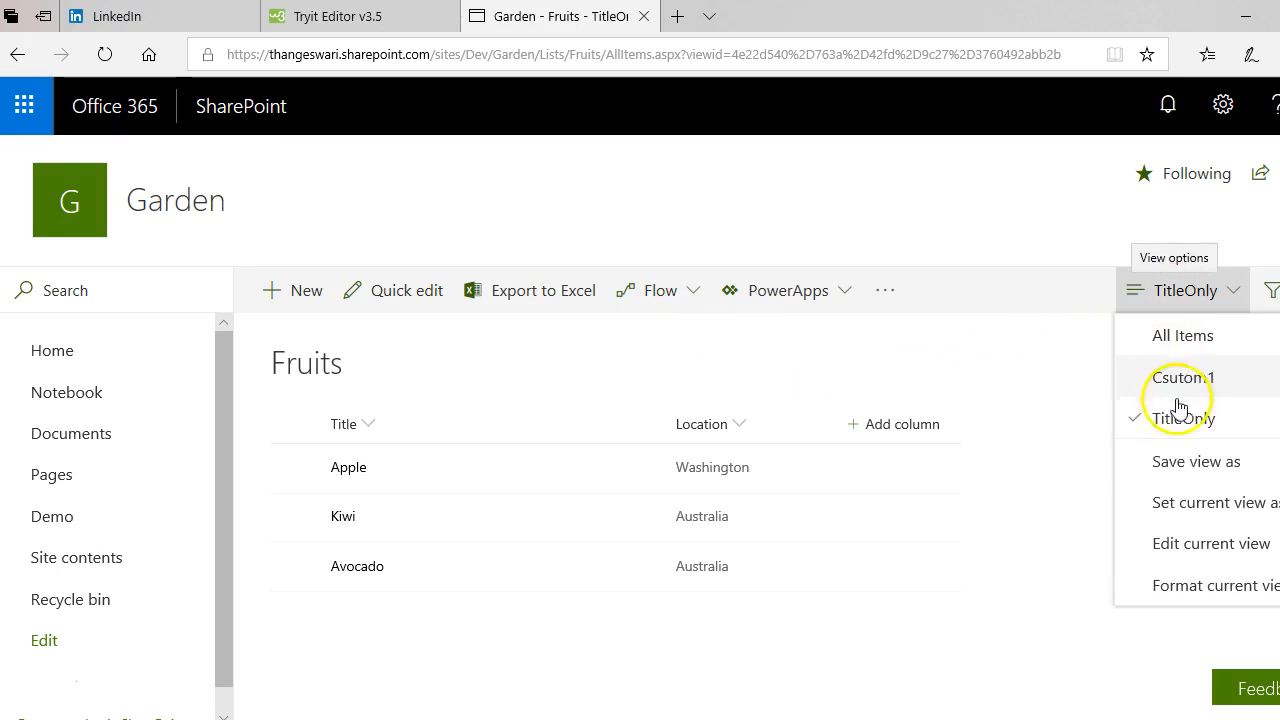
left_click(1172, 540)
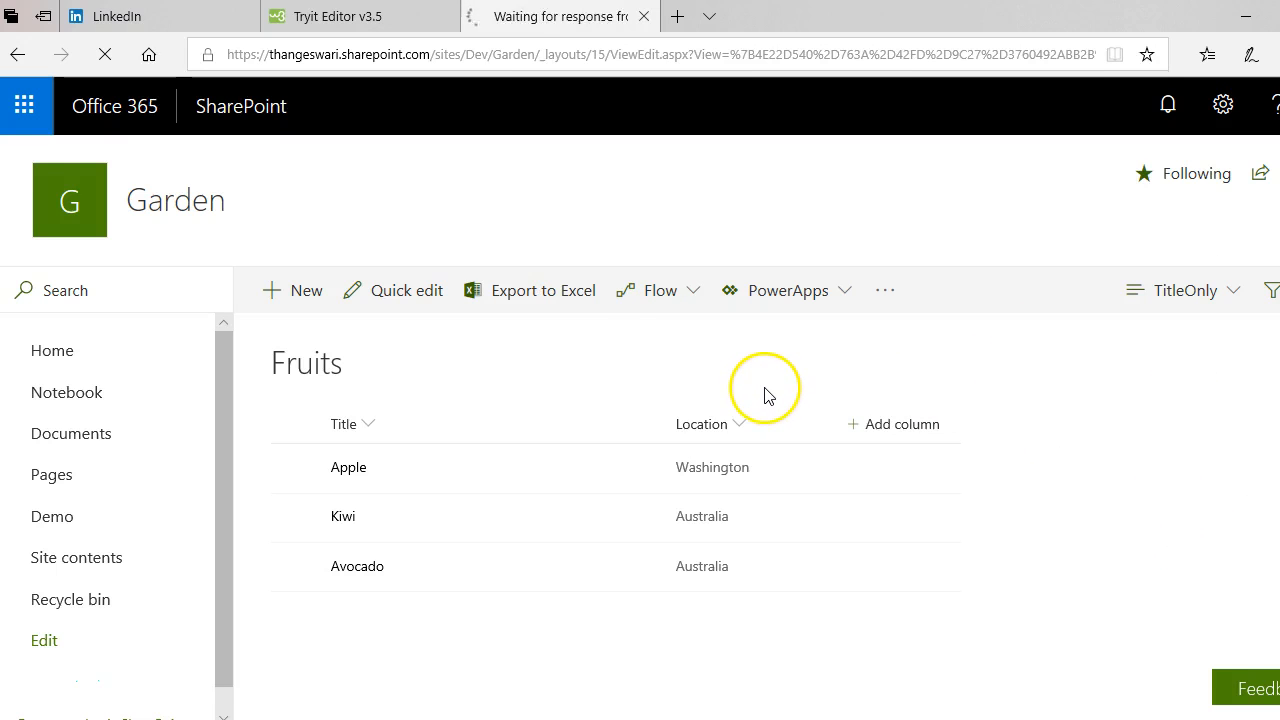
scroll(757, 390, "down", 3)
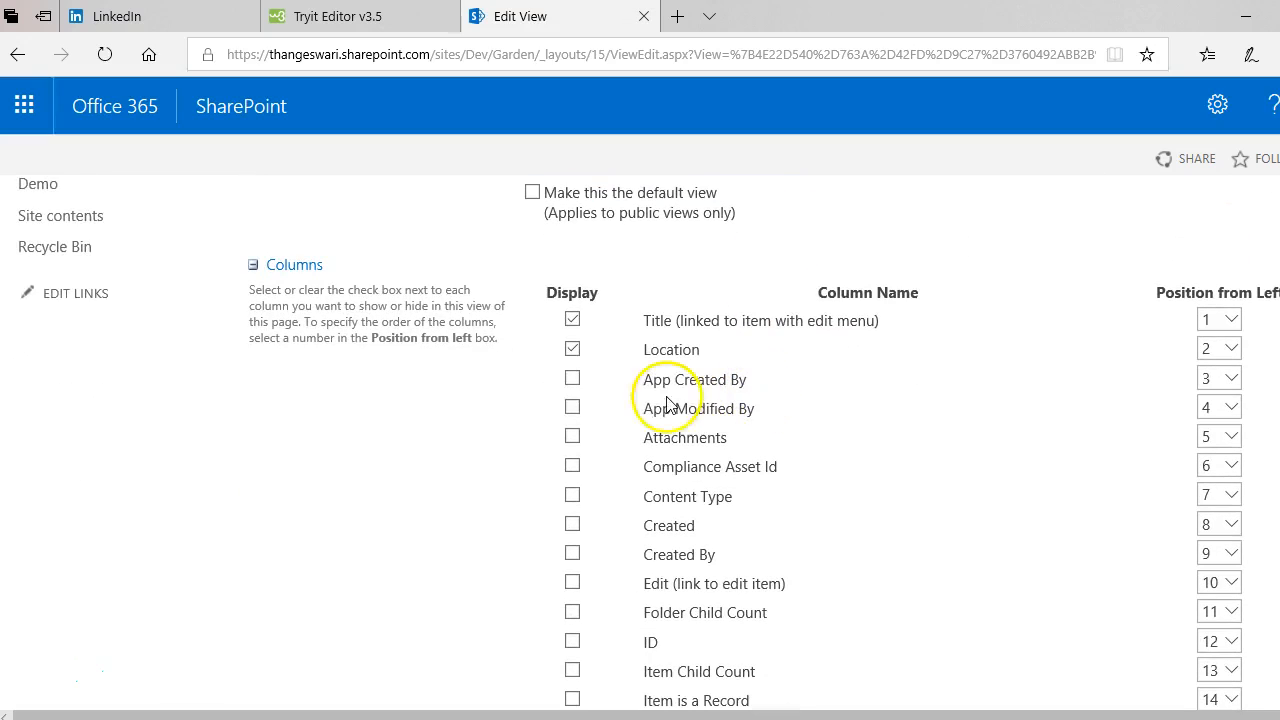
left_click(572, 349)
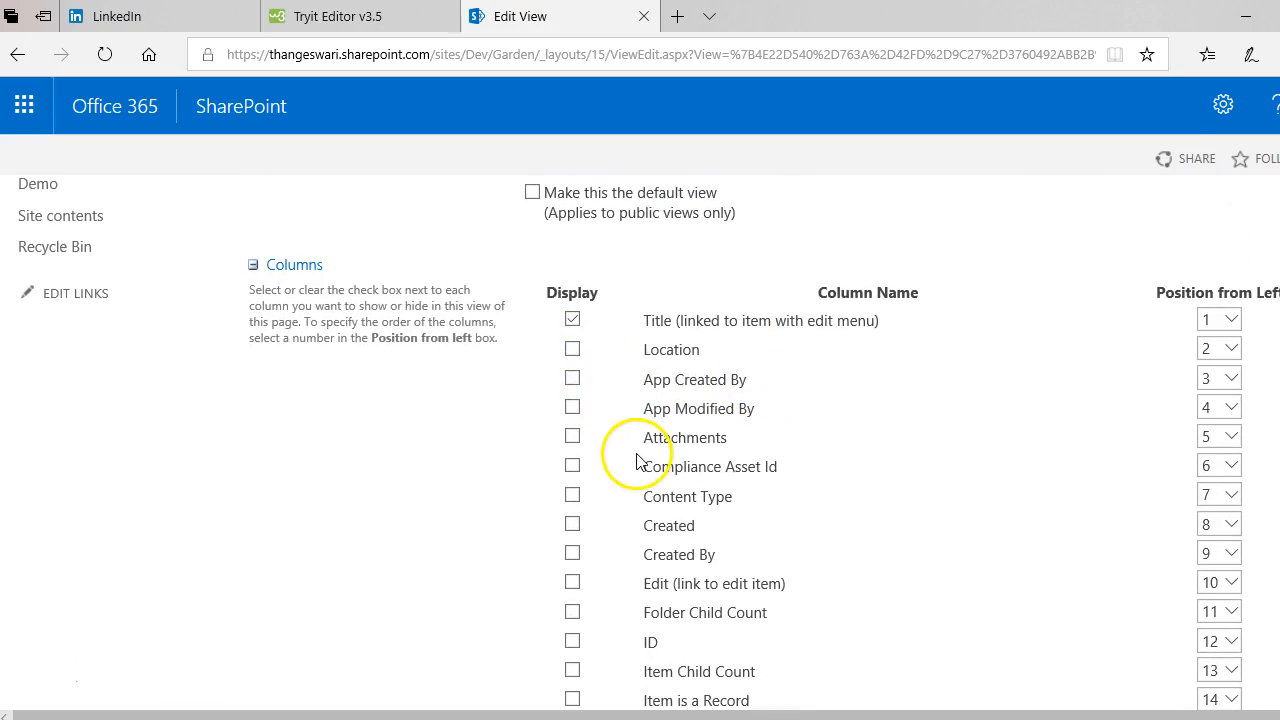
Set the TitleOnly view to sort first by the Title column.
scroll(636, 461, "down", 10)
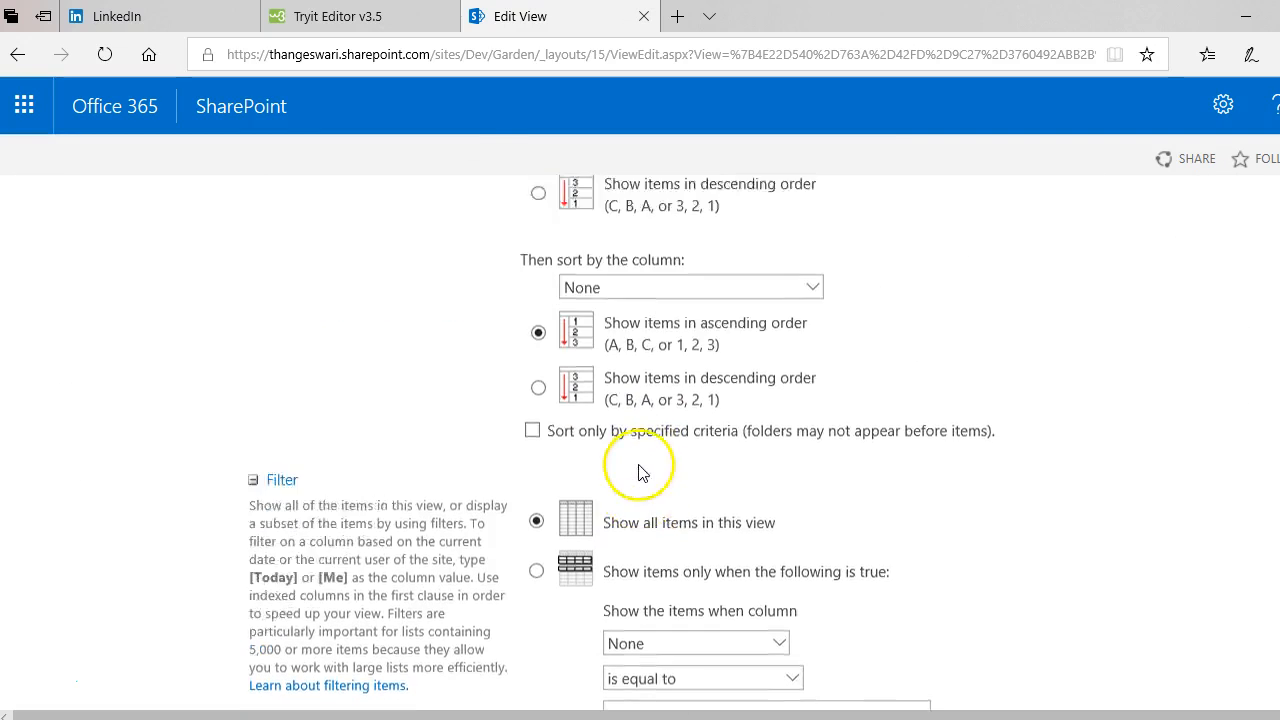
scroll(641, 472, "up", 4)
left_click(636, 466)
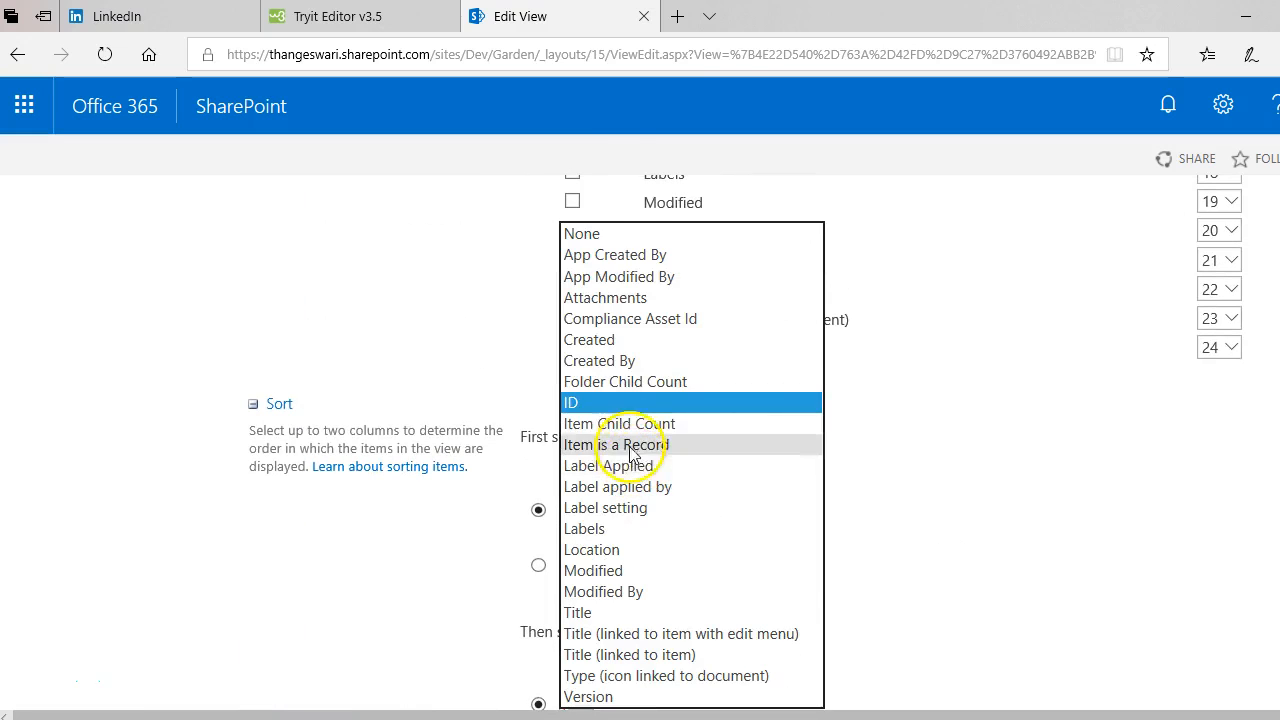
left_click(605, 611)
Expand the Tabular View and Style settings and set the view style to Shaded.
scroll(460, 586, "down", 3)
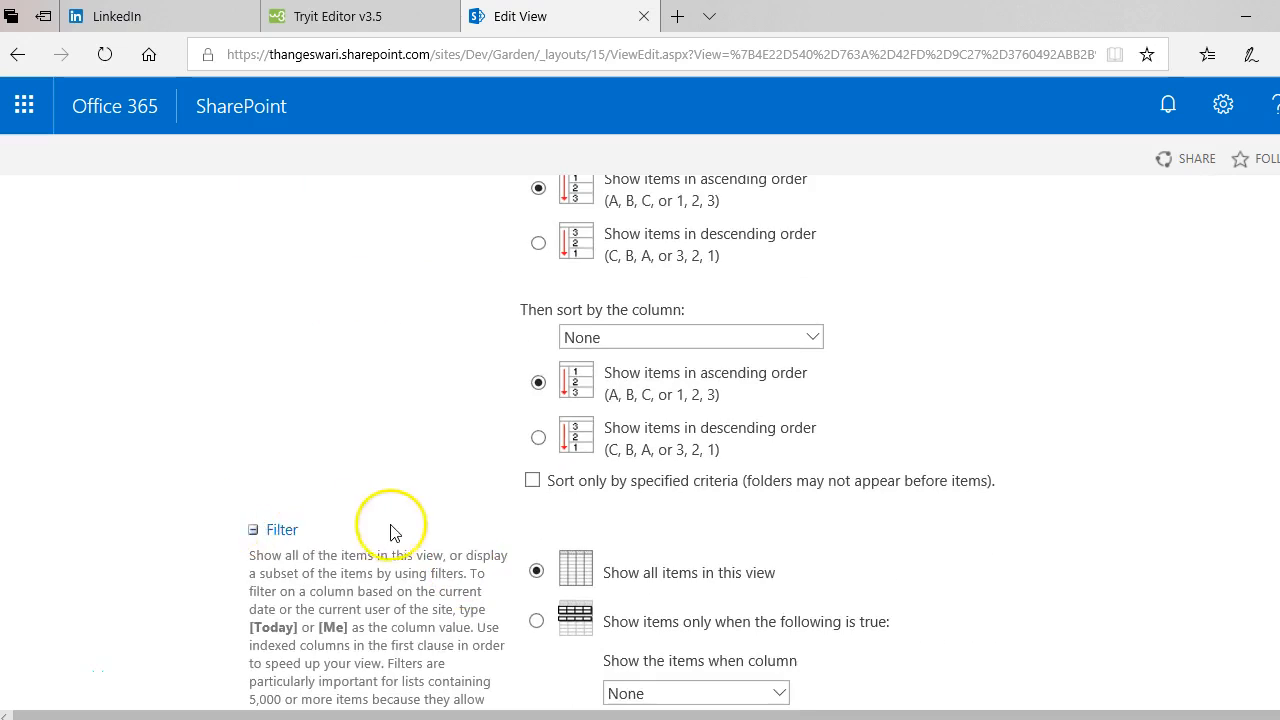
scroll(391, 522, "down", 3)
scroll(395, 530, "down", 3)
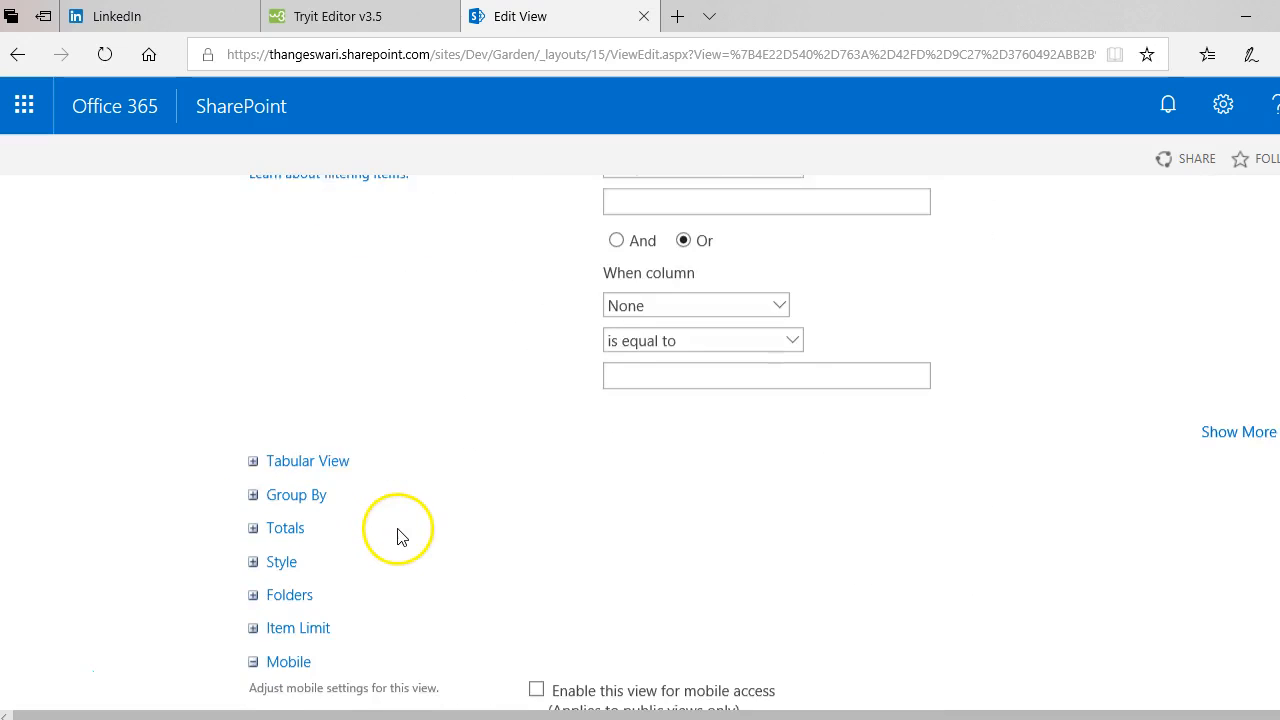
left_click(334, 462)
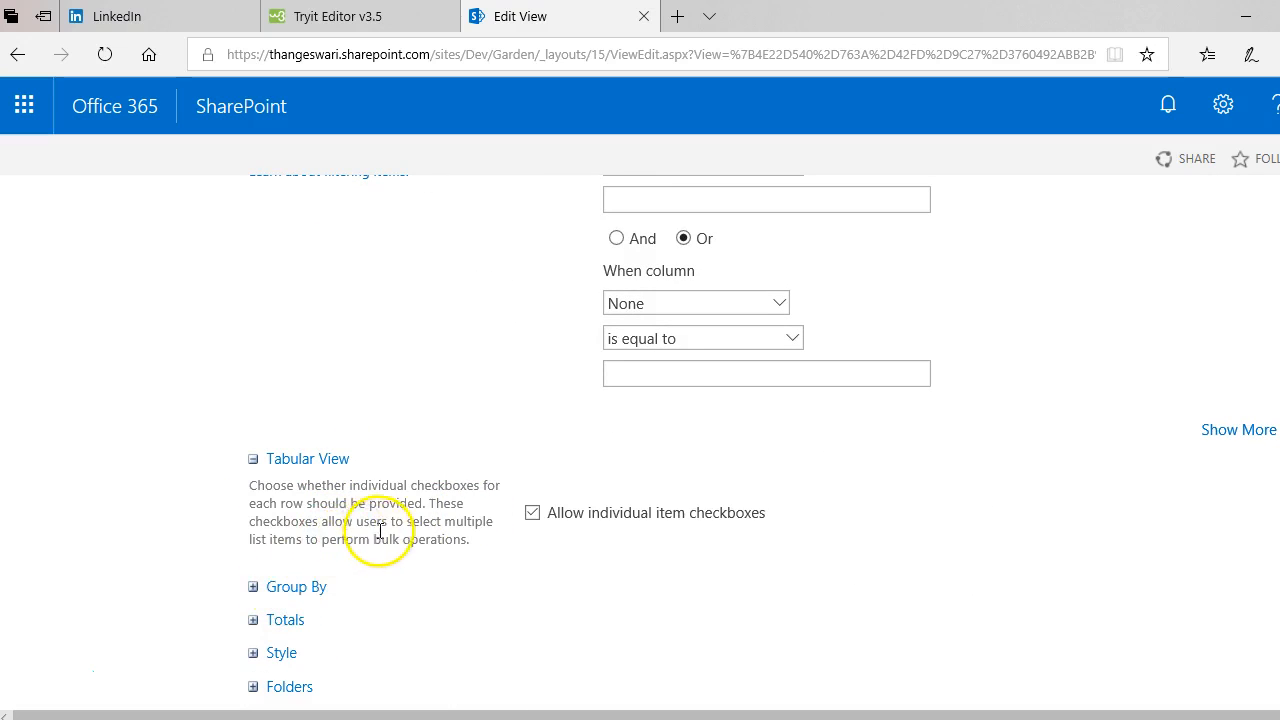
scroll(378, 530, "down", 2)
left_click(292, 491)
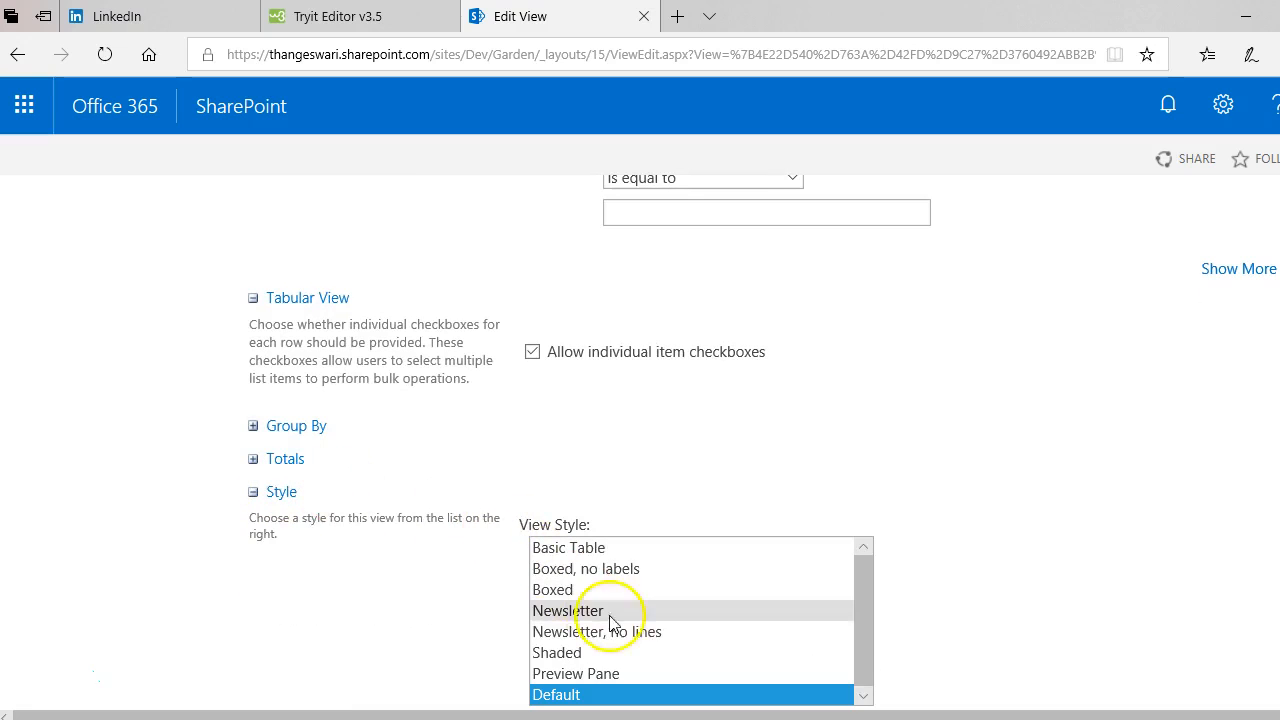
left_click(600, 653)
Review the remaining style and mobile settings and save the edited TitleOnly view.
scroll(434, 646, "down", 4)
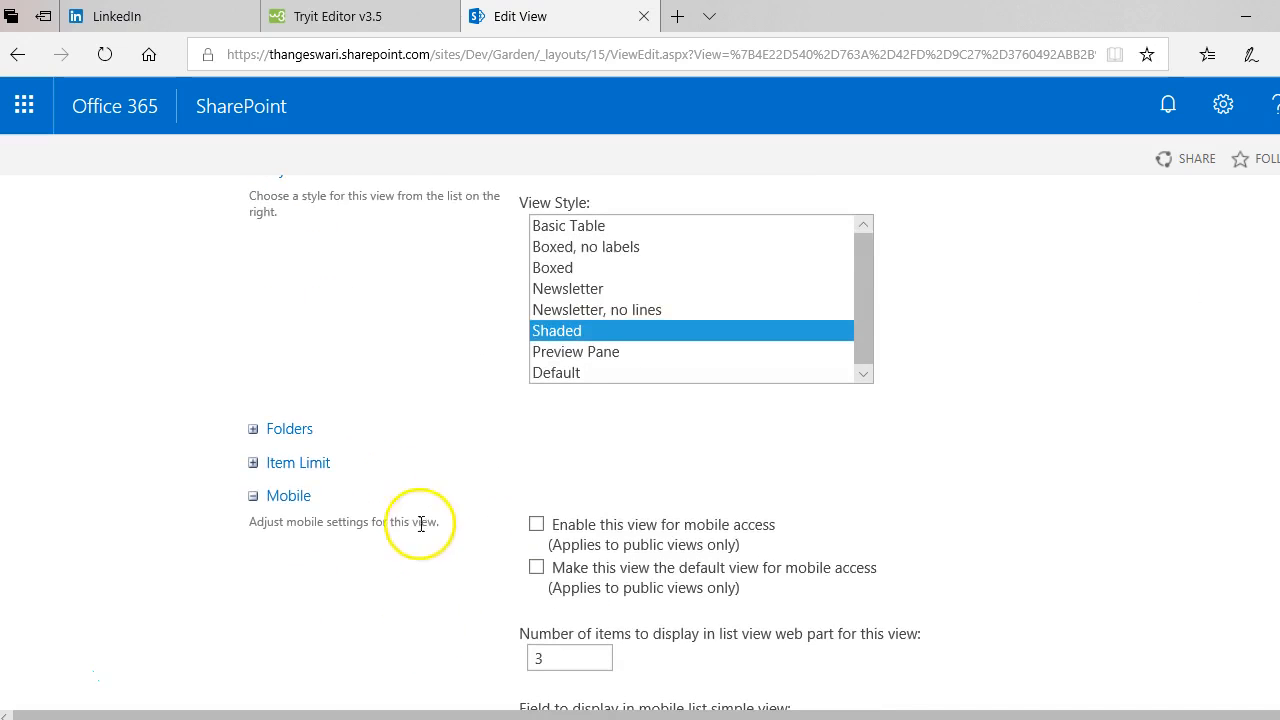
scroll(470, 410, "up", 2)
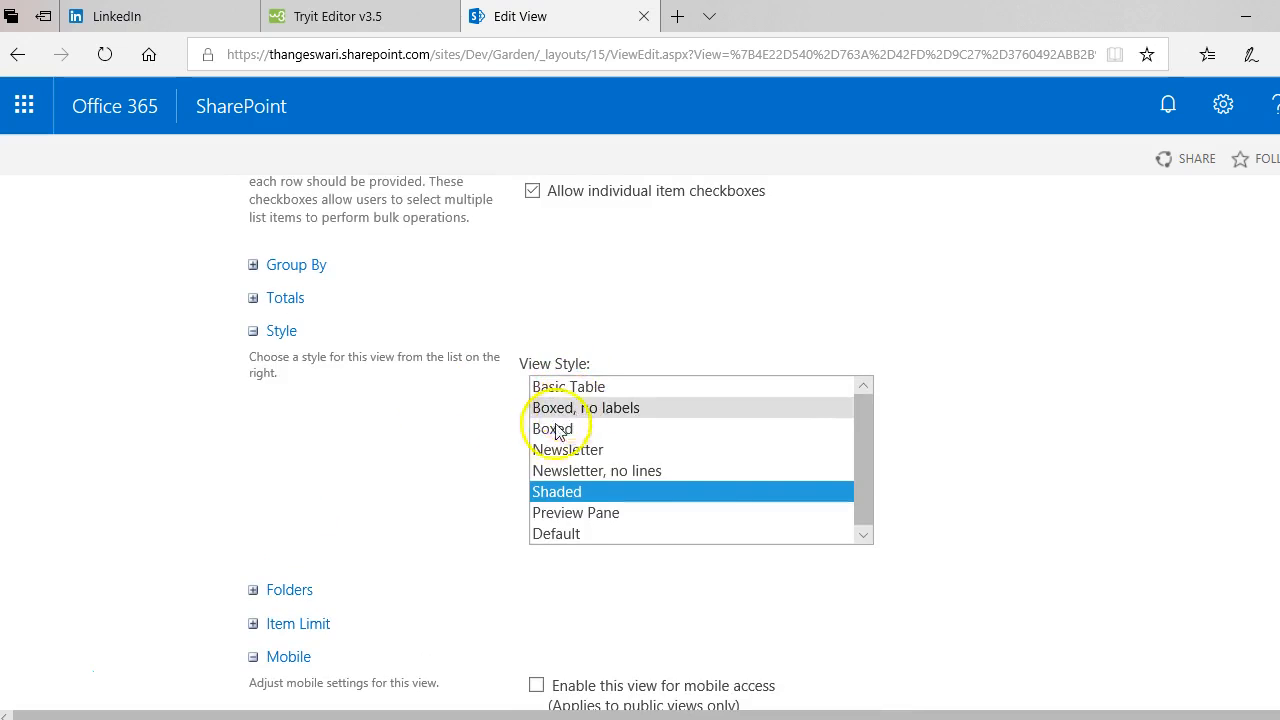
scroll(557, 430, "down", 4)
scroll(542, 475, "down", 2)
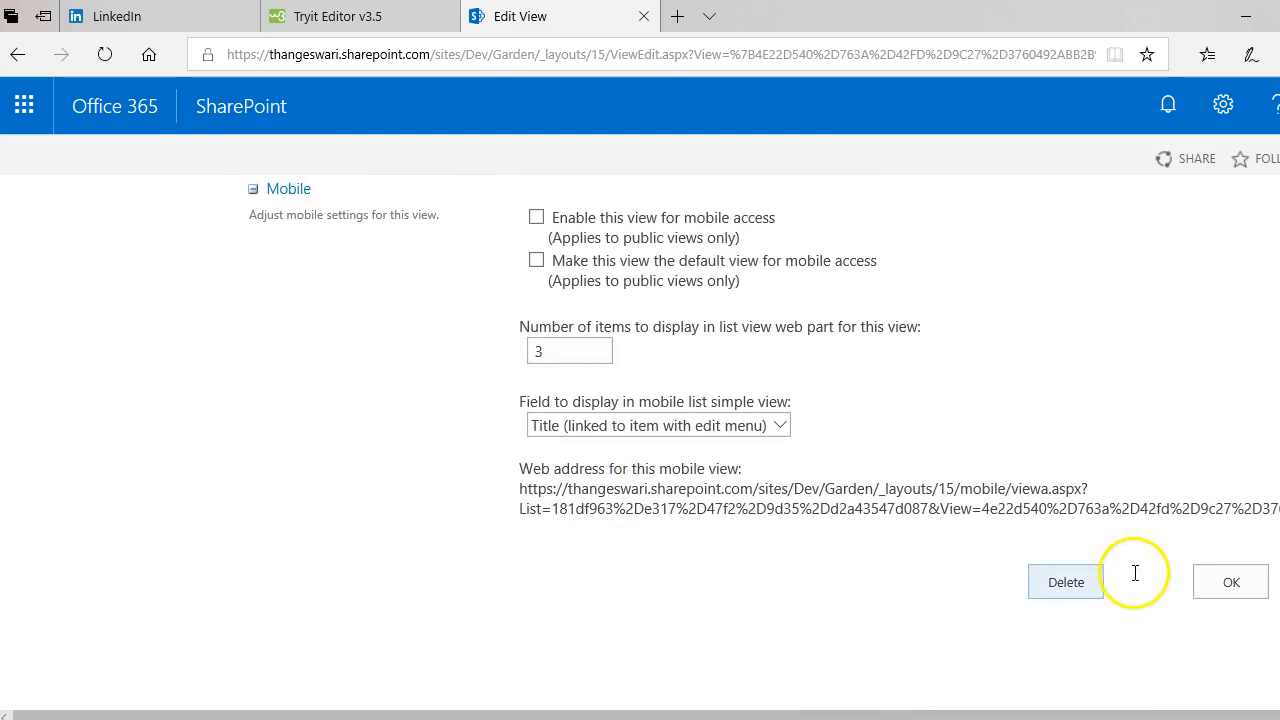
scroll(490, 360, "up", 3)
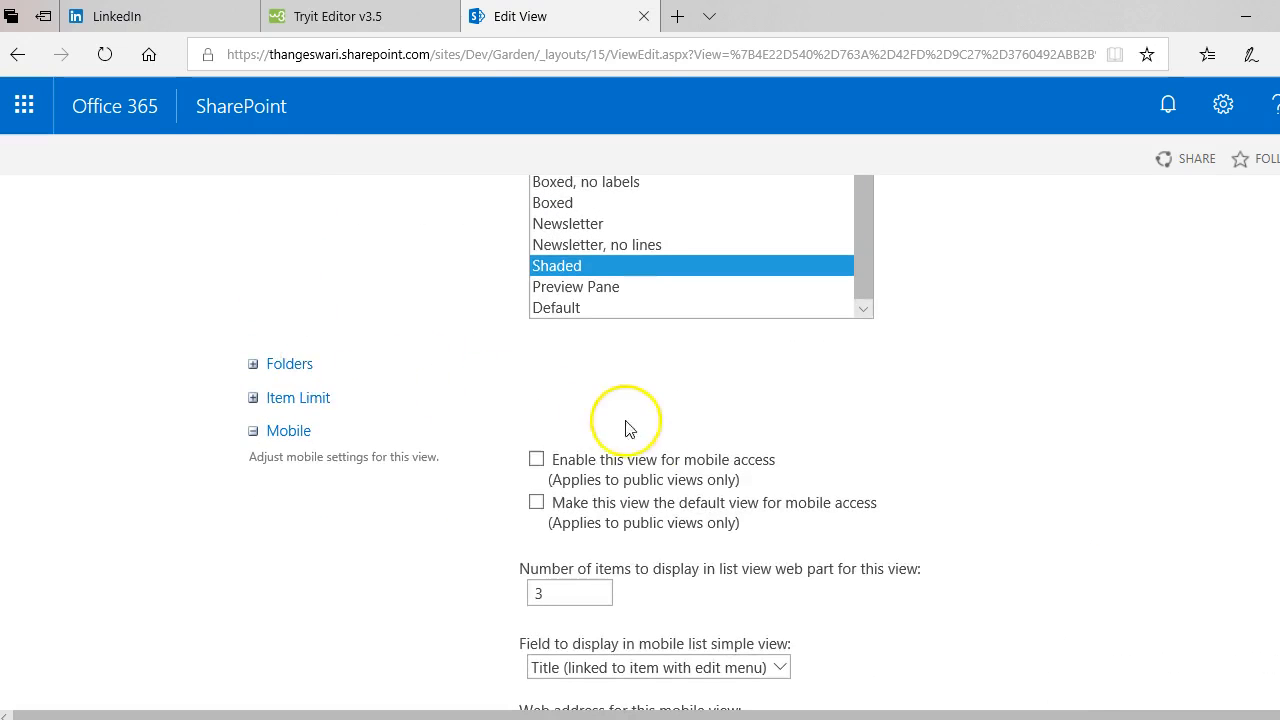
scroll(628, 428, "down", 3)
left_click(1197, 579)
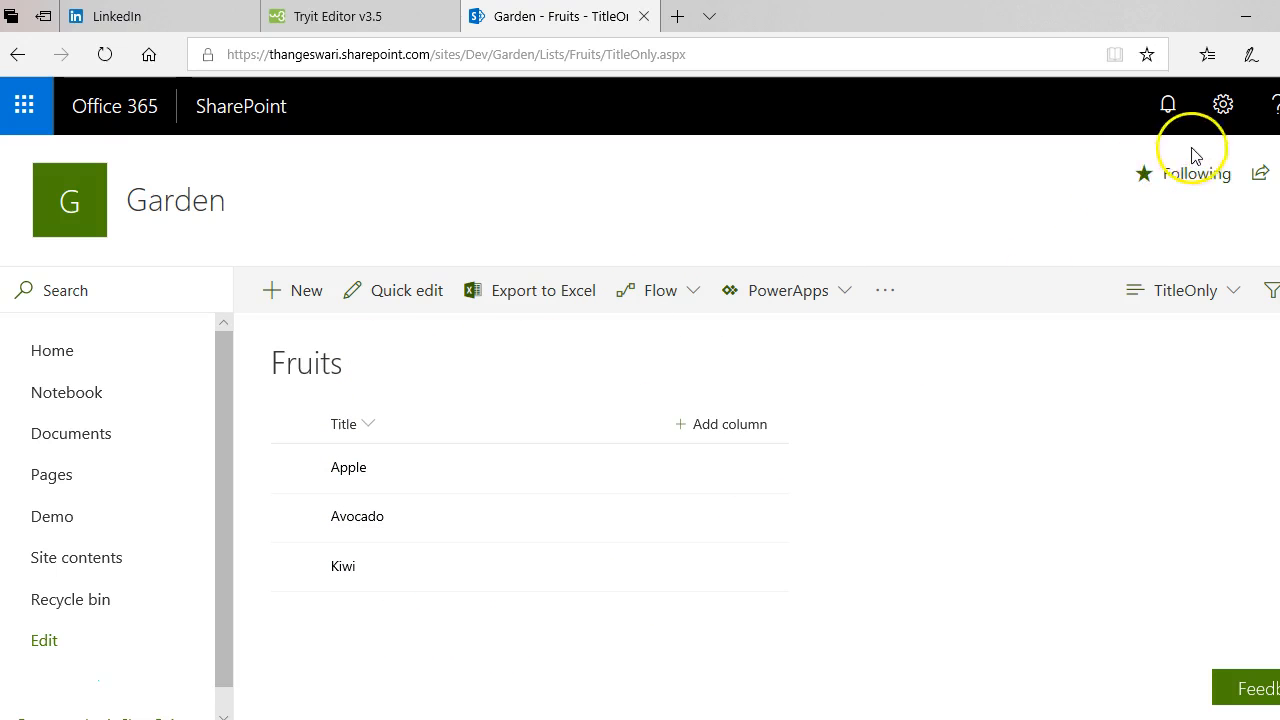
Add a new page to the Garden site and name it Fruits.
left_click(1222, 106)
left_click(1147, 236)
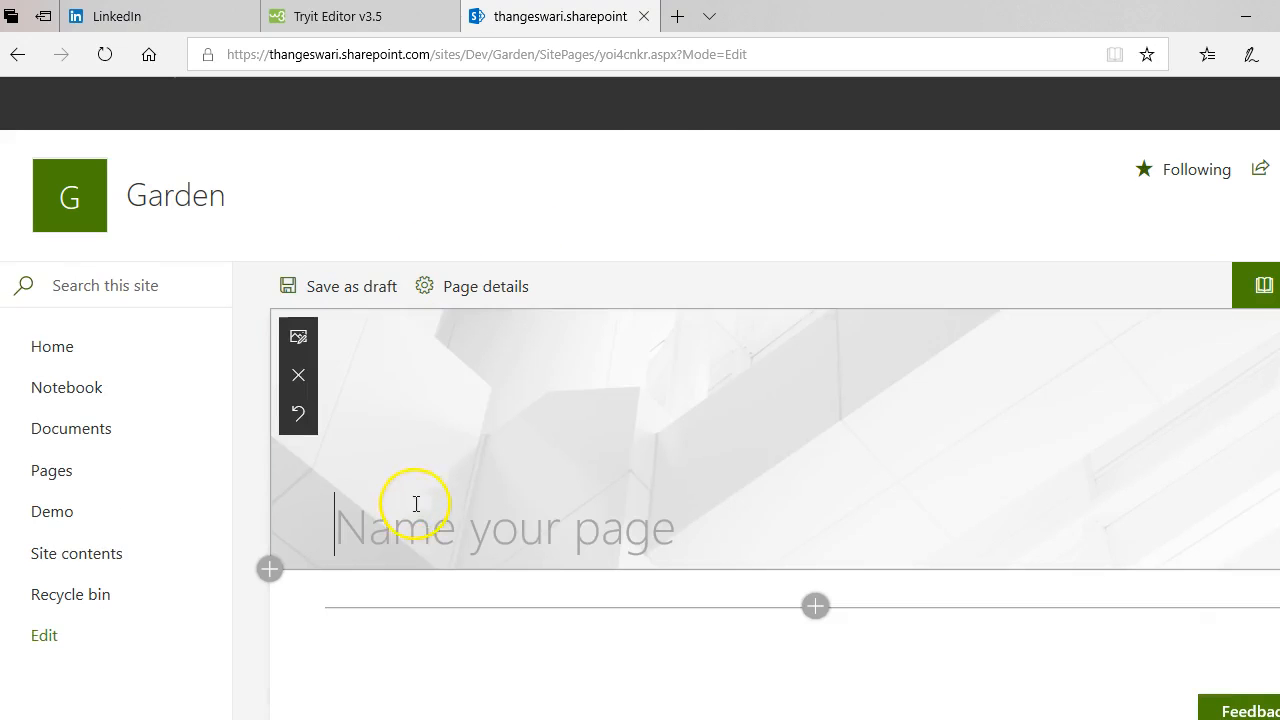
type("Fru")
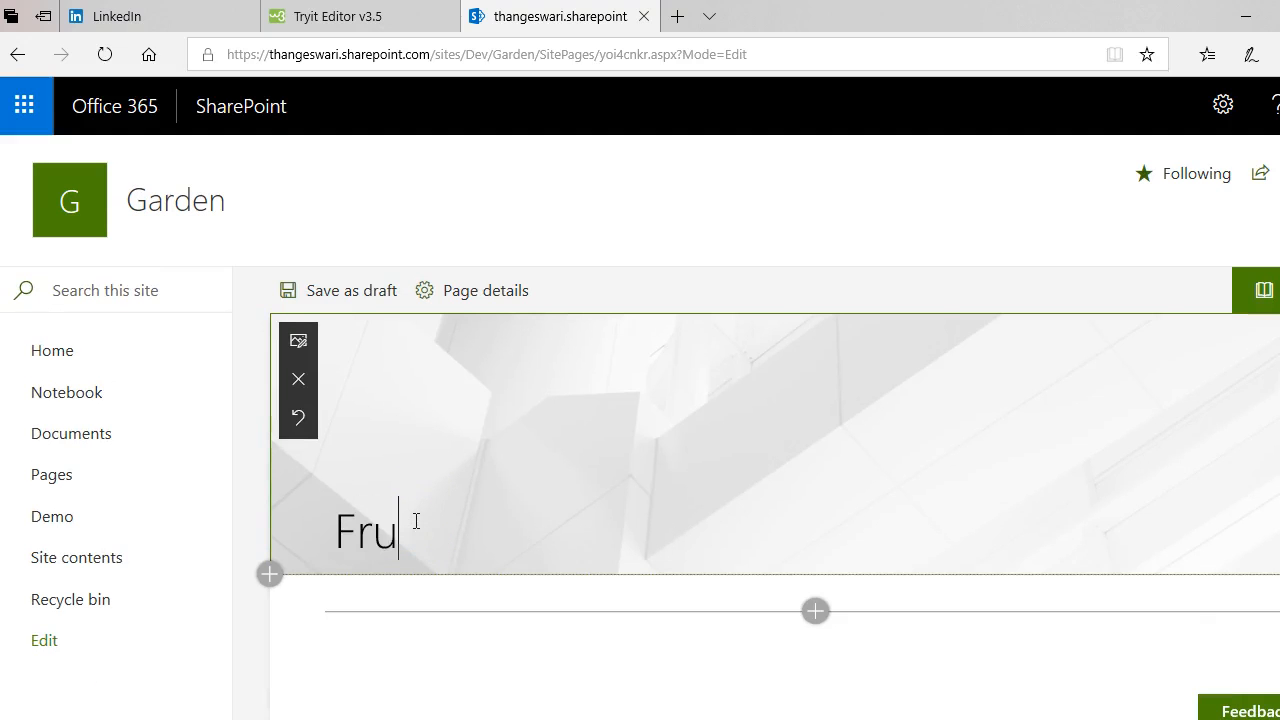
left_click(416, 501)
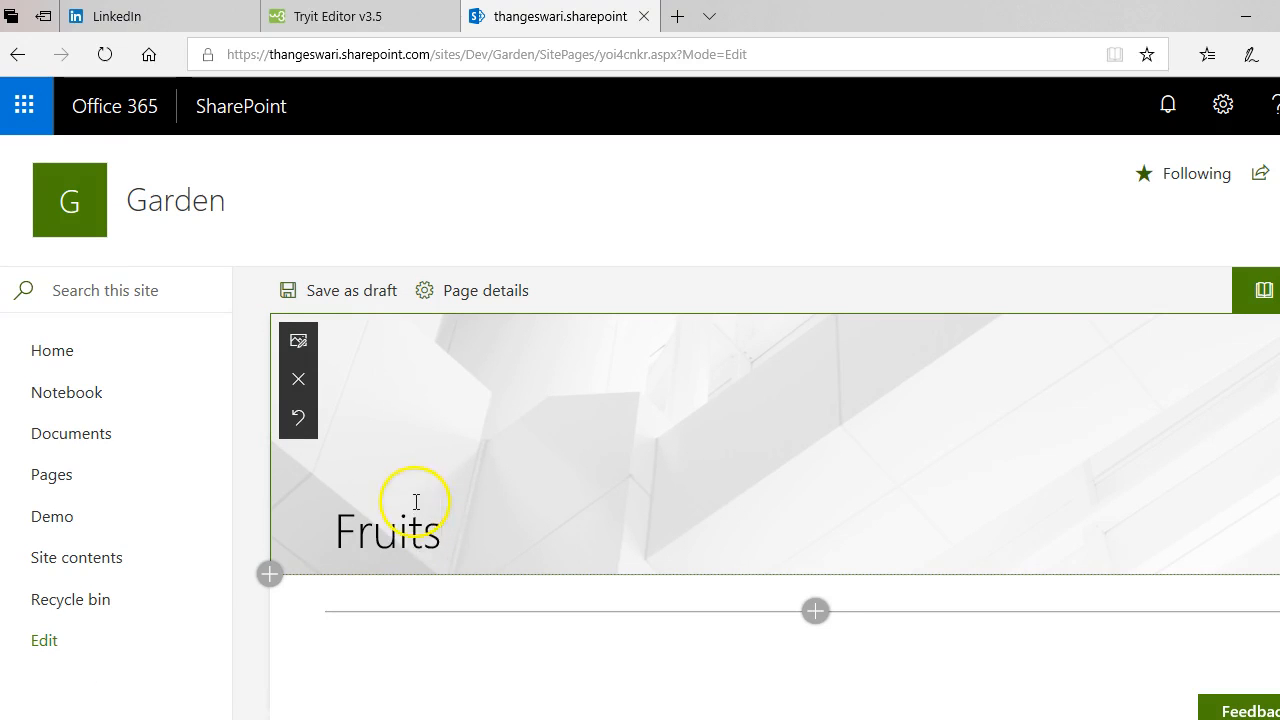
Browse the available web parts and add a List (preview) web part to the Fruits page.
left_click(815, 611)
scroll(823, 651, "down", 5)
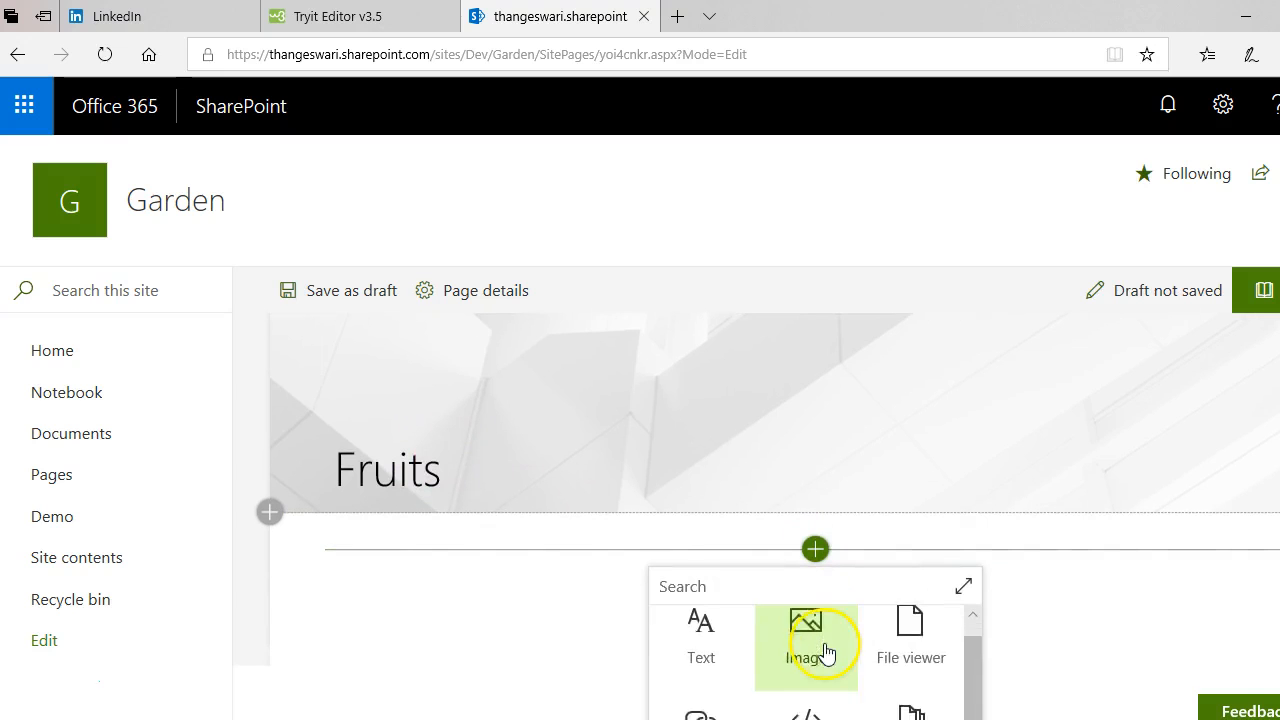
scroll(829, 563, "down", 3)
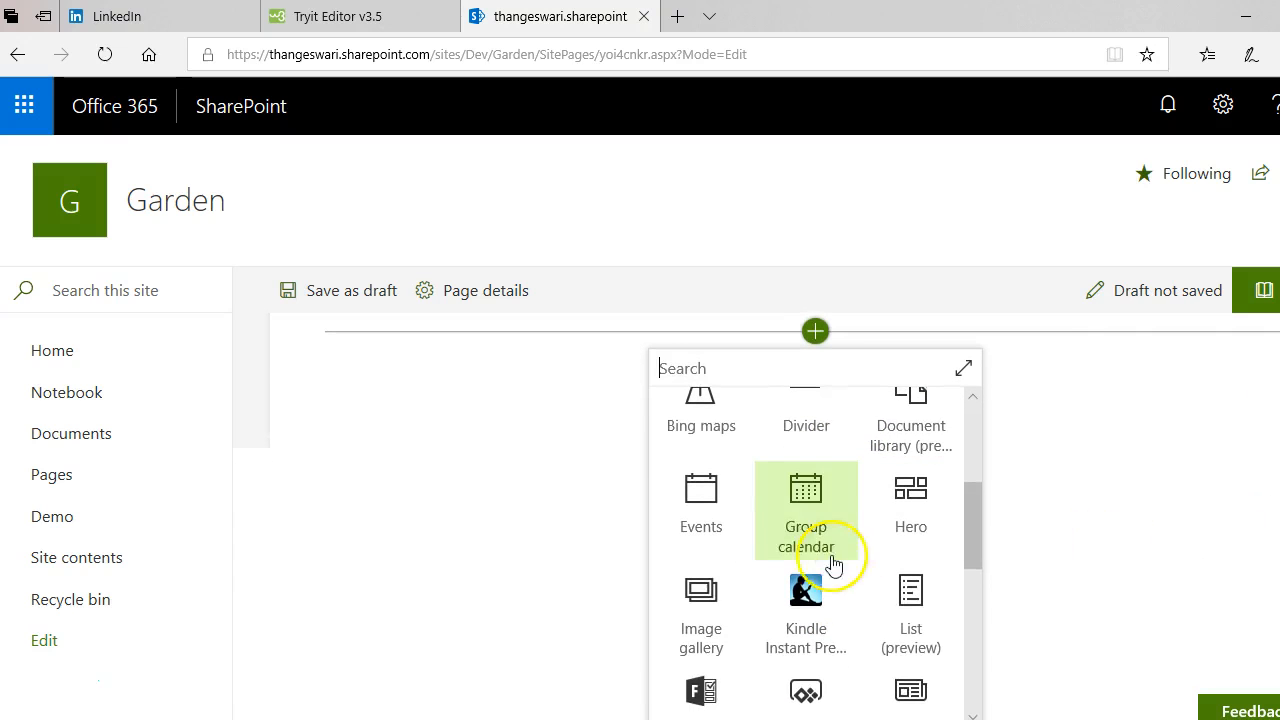
scroll(814, 534, "up", 2)
scroll(820, 538, "up", 4)
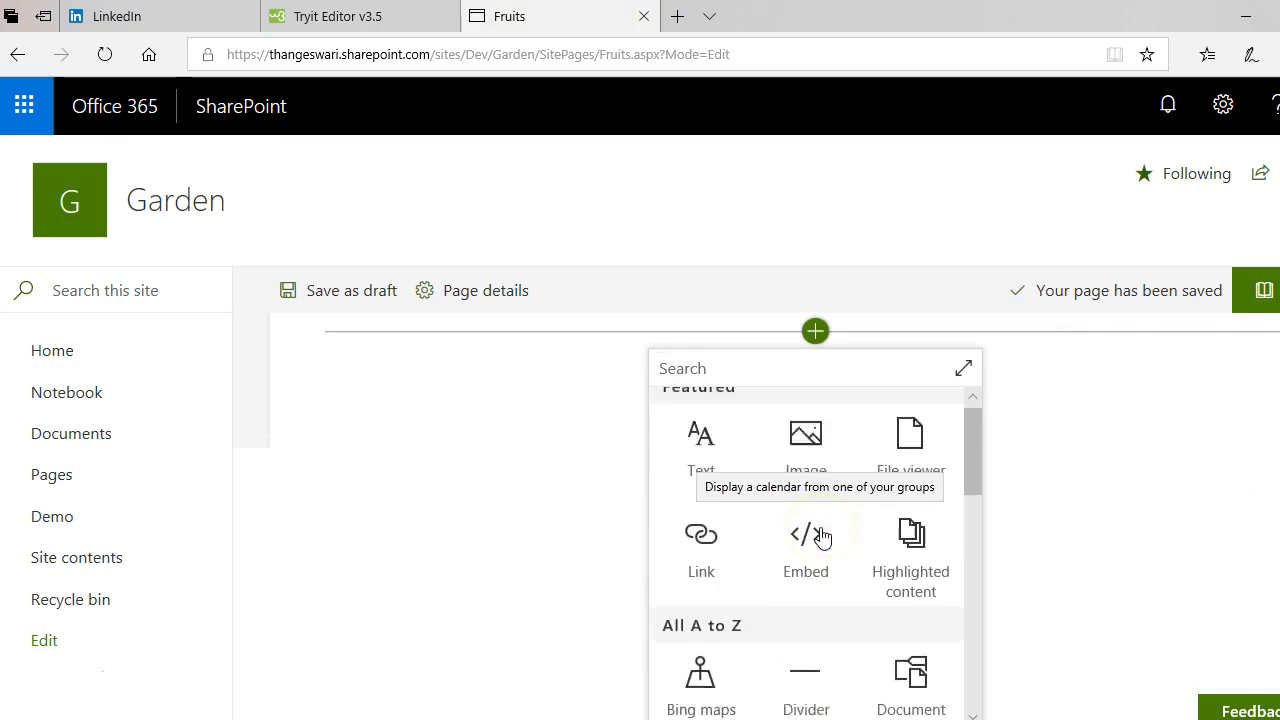
scroll(820, 538, "down", 1)
scroll(823, 569, "up", 1)
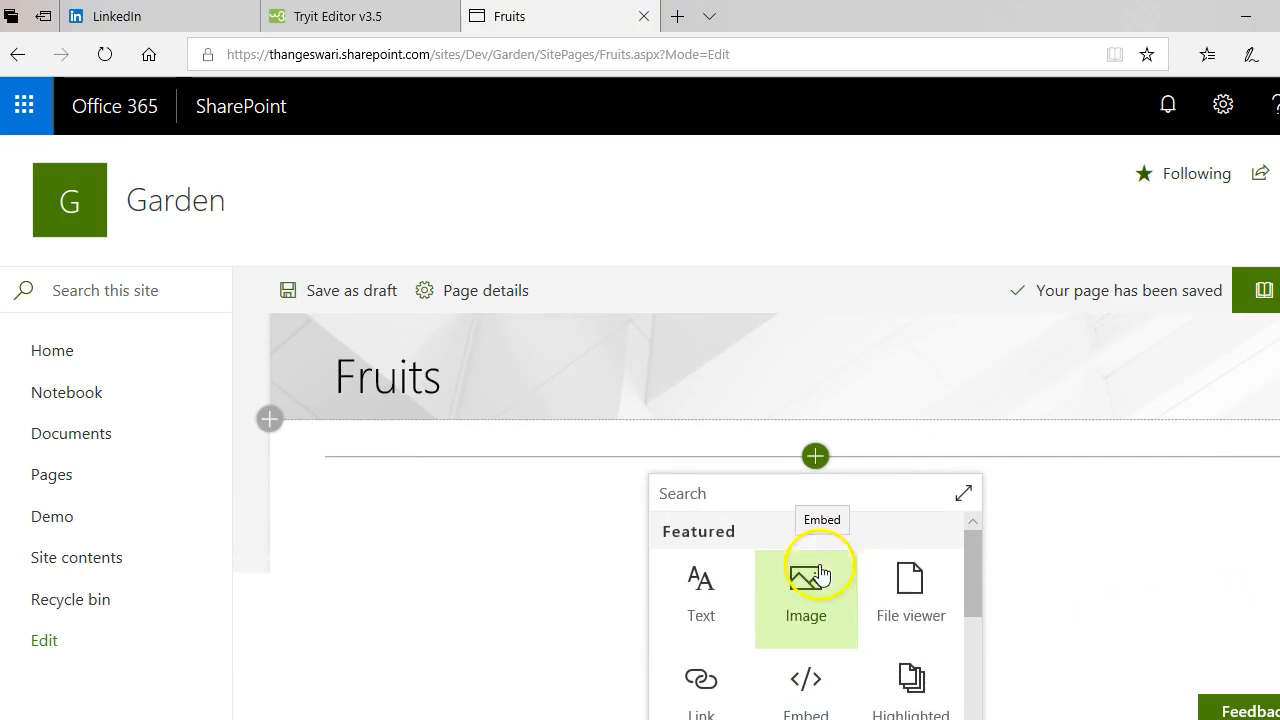
scroll(832, 640, "down", 5)
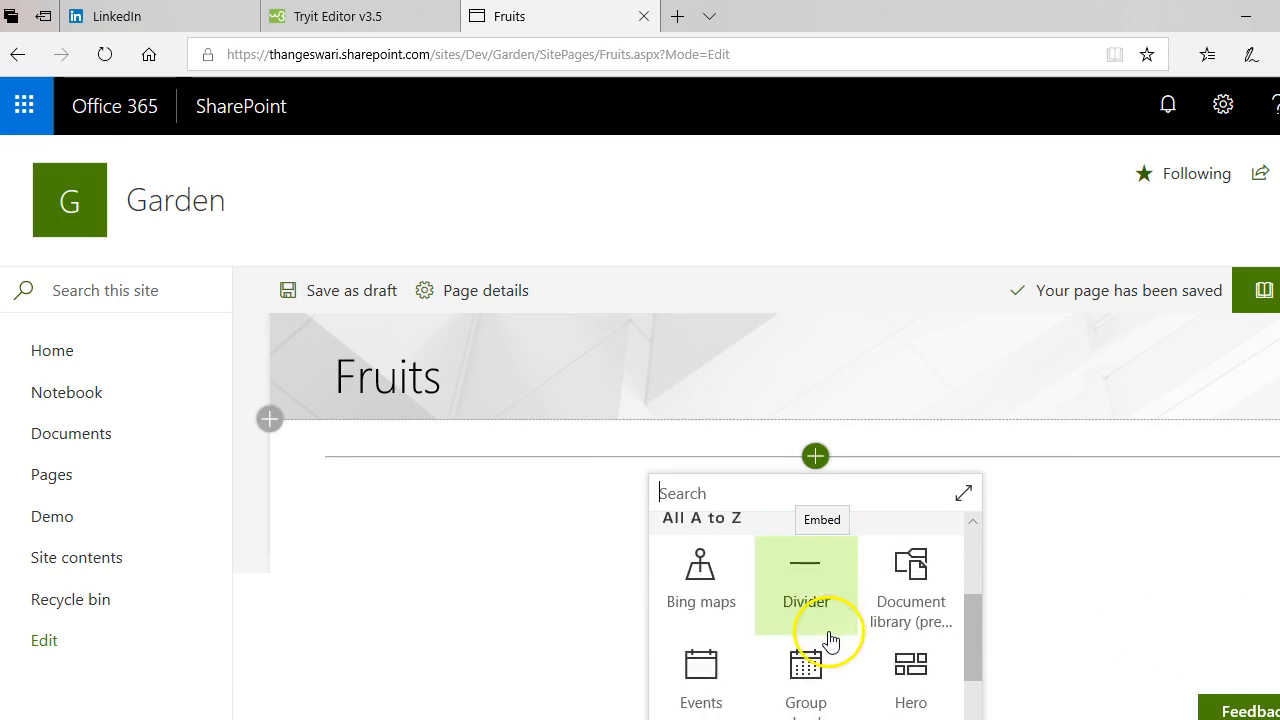
scroll(830, 640, "down", 3)
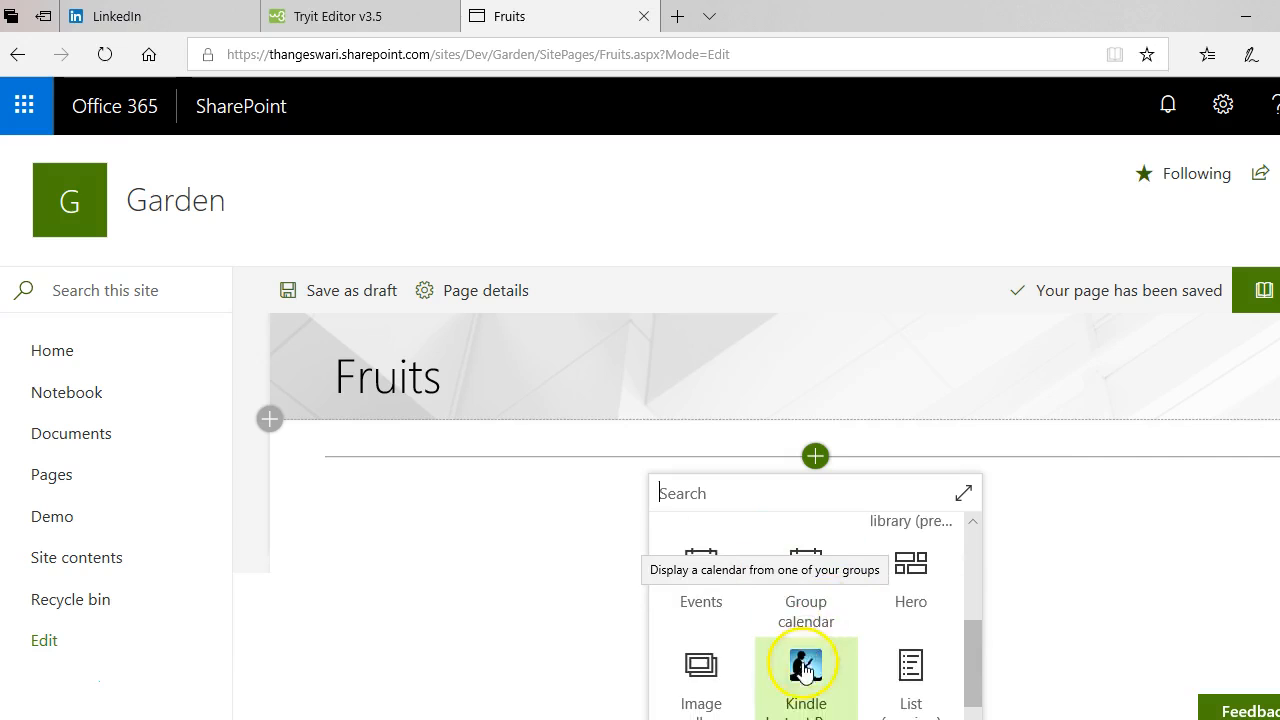
scroll(912, 628, "down", 2)
scroll(912, 622, "up", 1)
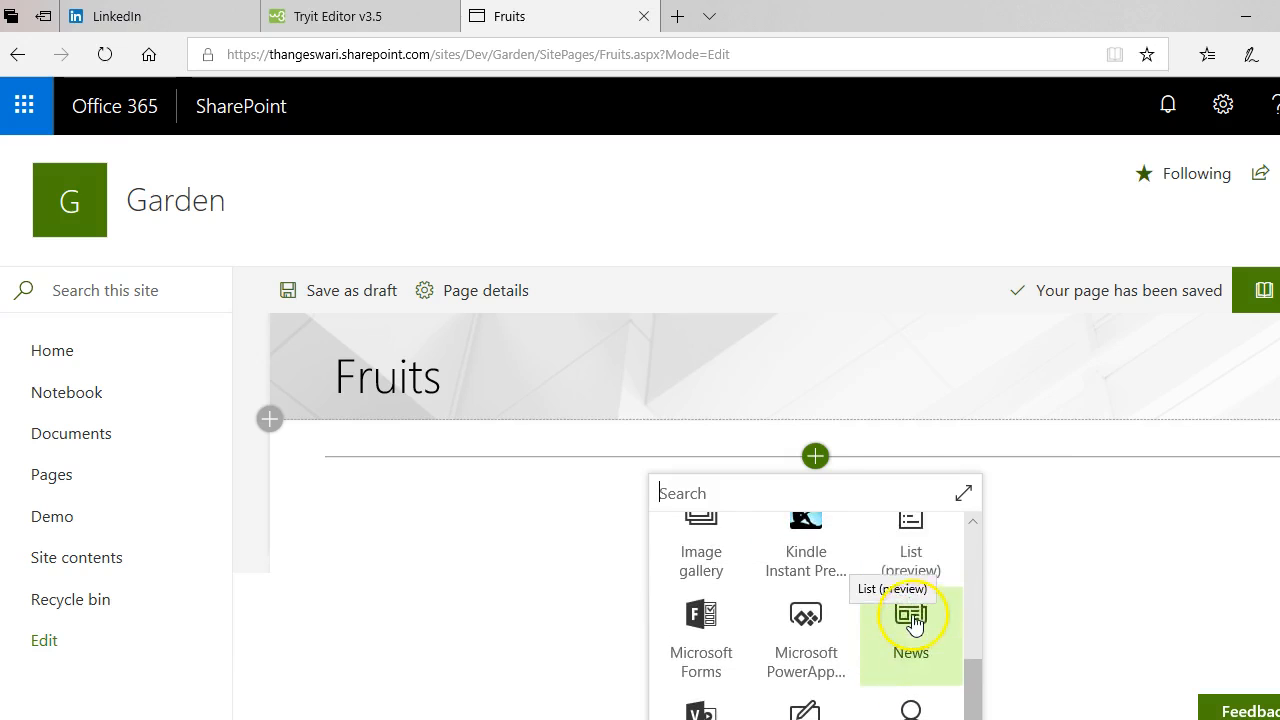
left_click(921, 530)
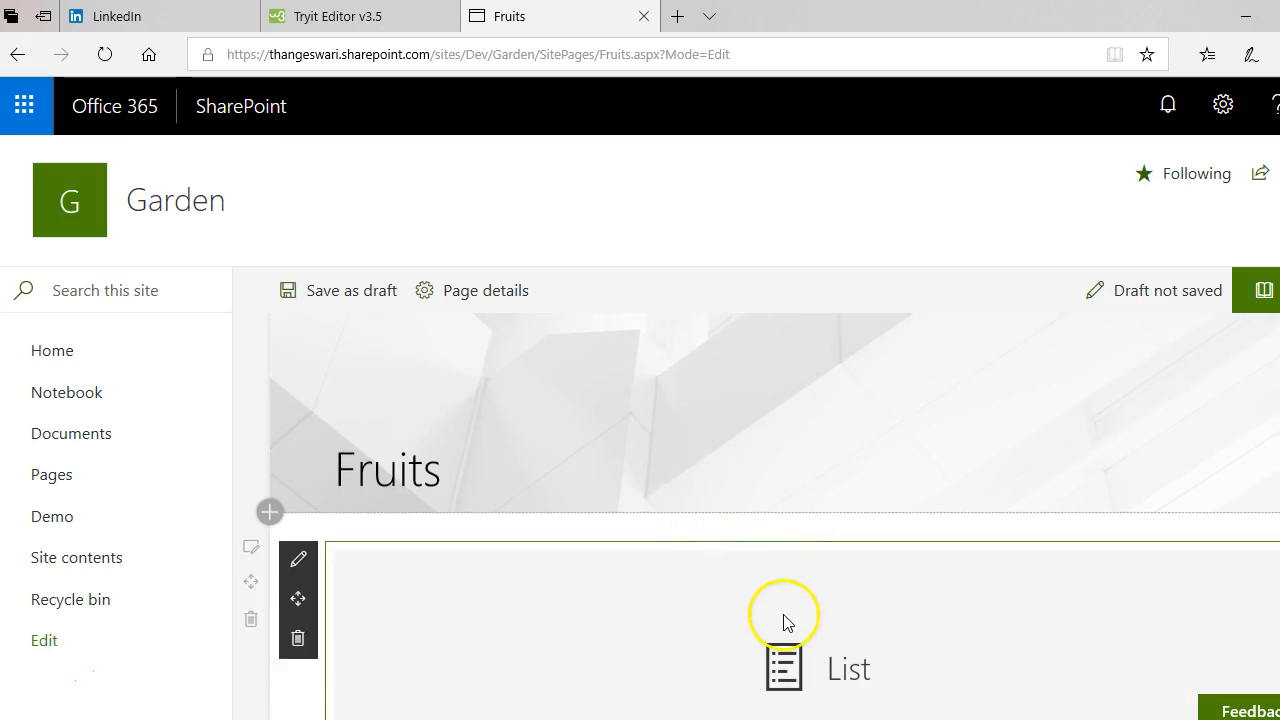
Choose the Fruits list as the content of the List web part.
scroll(786, 616, "down", 3)
left_click(549, 553)
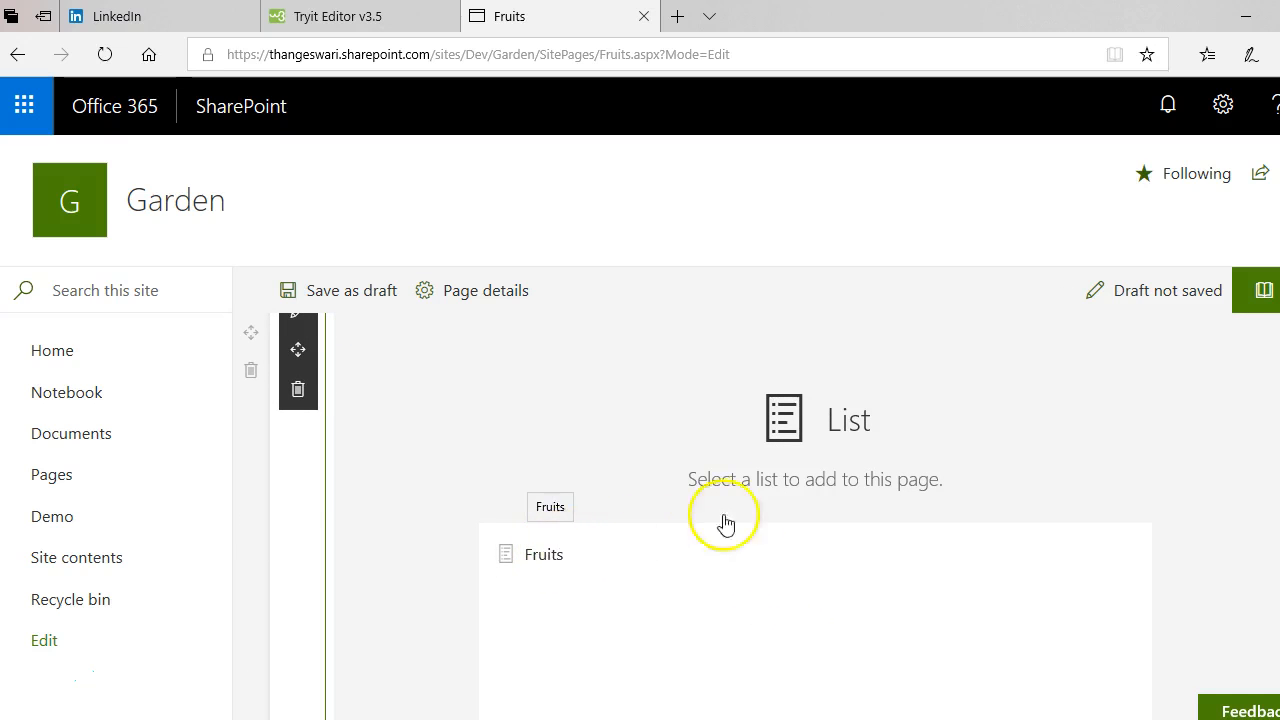
scroll(500, 543, "down", 2)
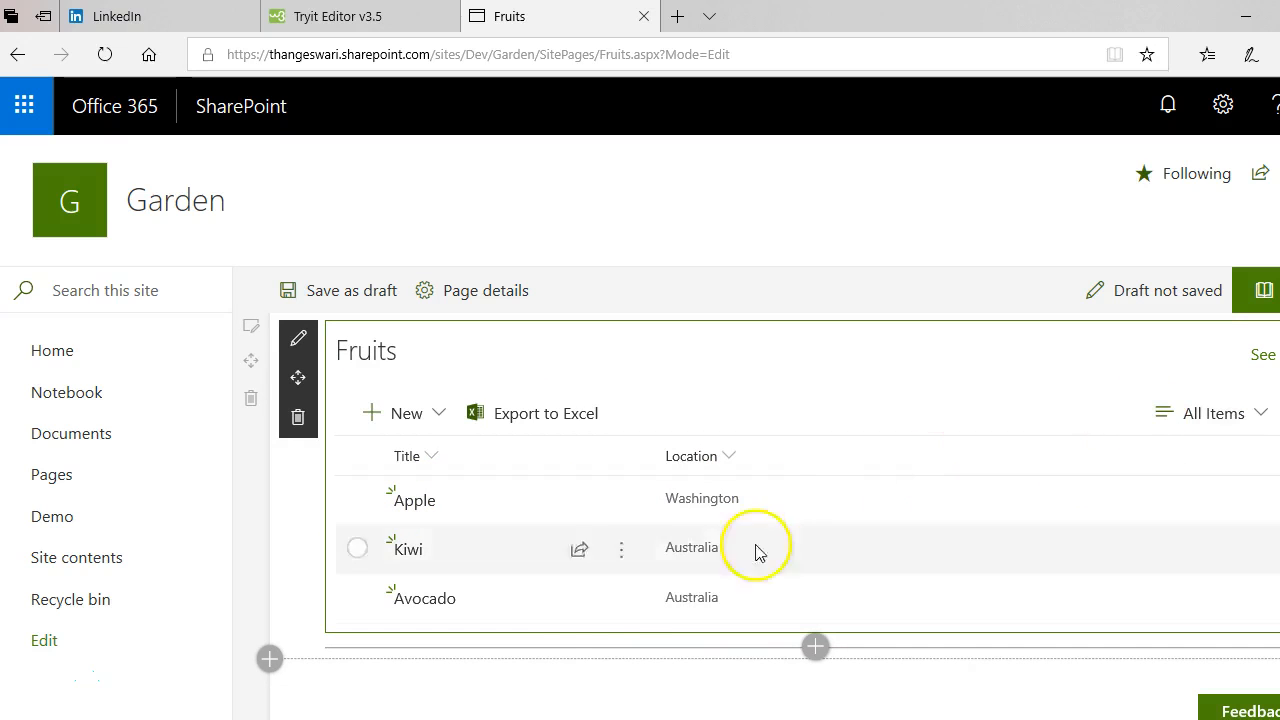
Edit the Fruits list web part to use the TitleOnly view and apply the change.
left_click(298, 340)
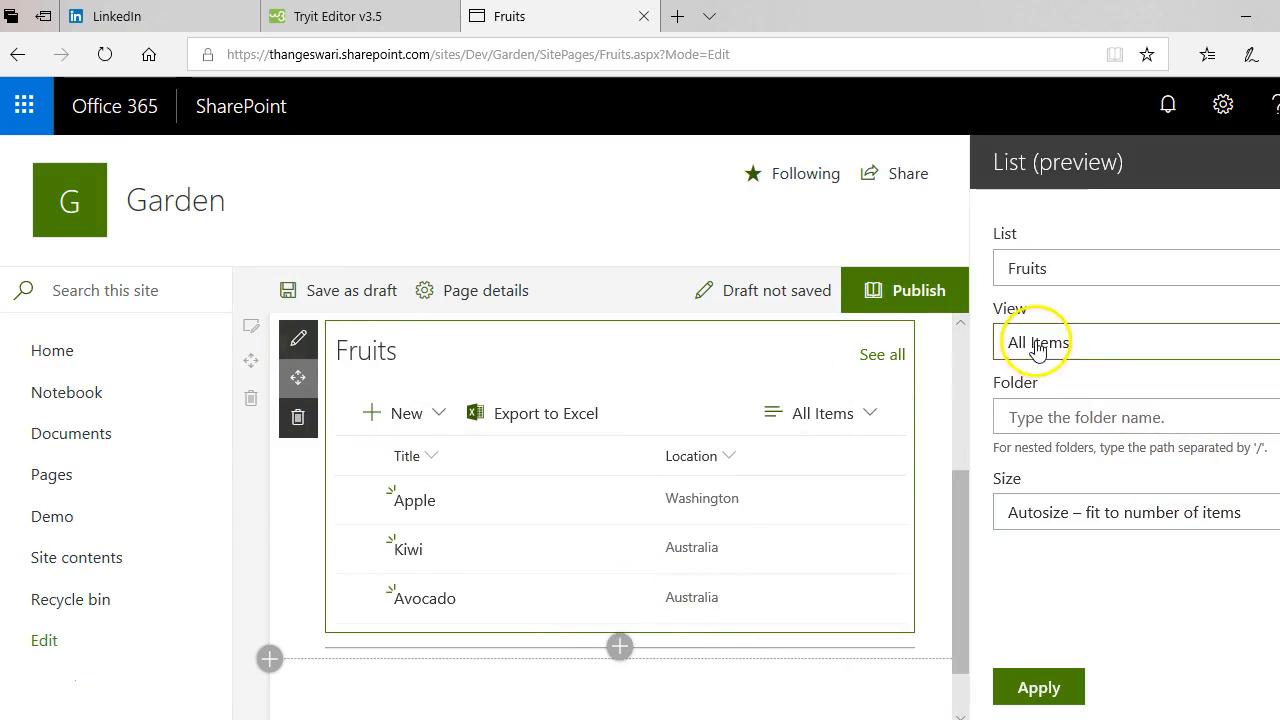
left_click(1043, 343)
left_click(1046, 454)
left_click(1035, 686)
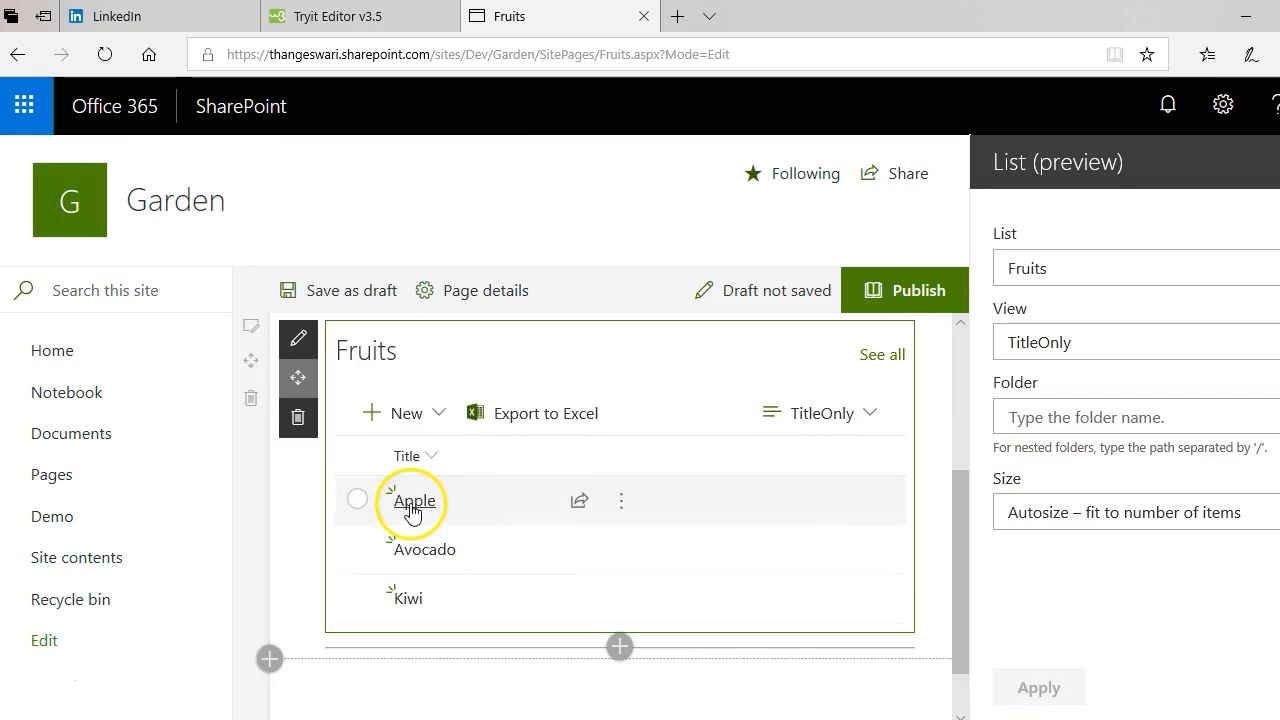
Open the Apple item from the Fruits web part and return to the Fruits page.
left_click(416, 502)
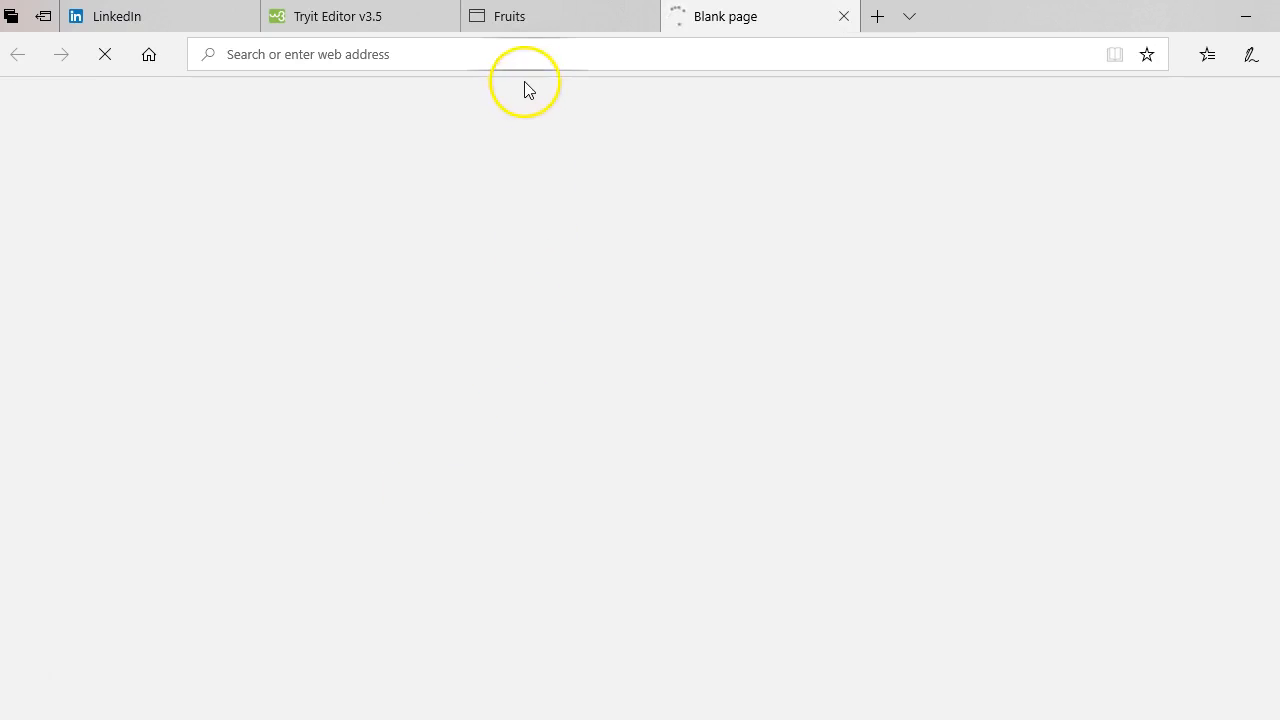
mouse_move(557, 19)
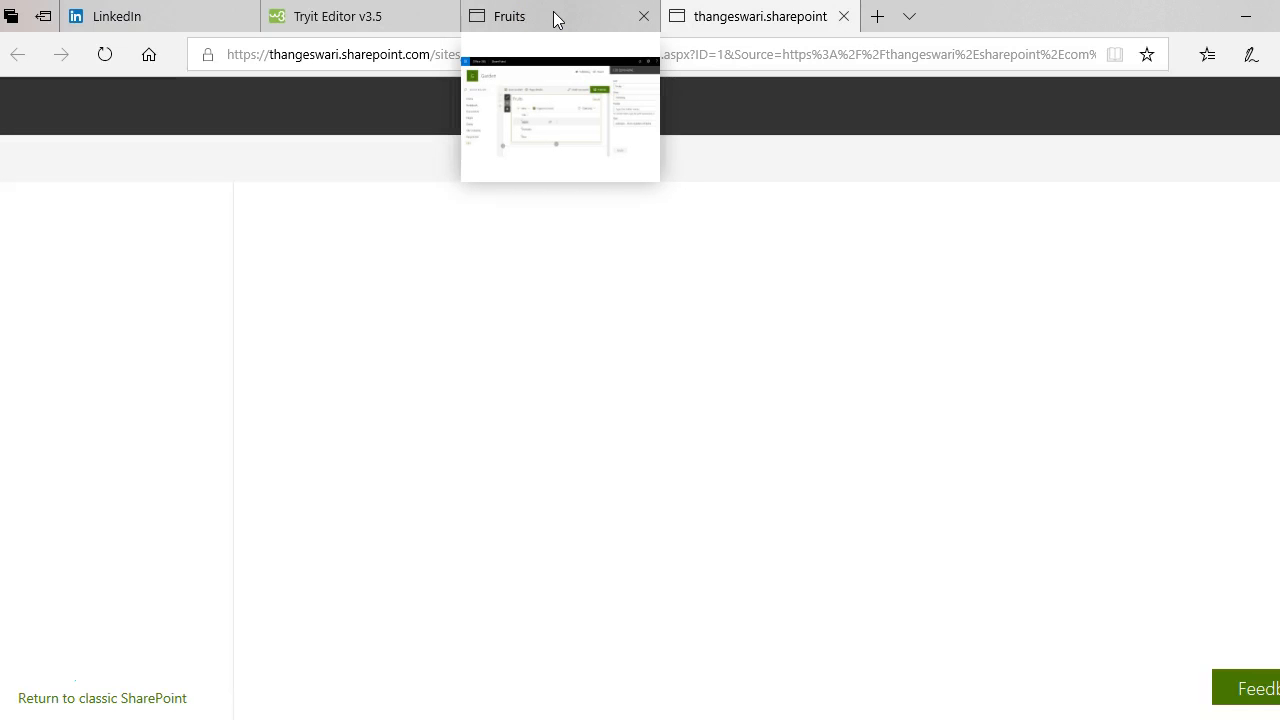
left_click(553, 16)
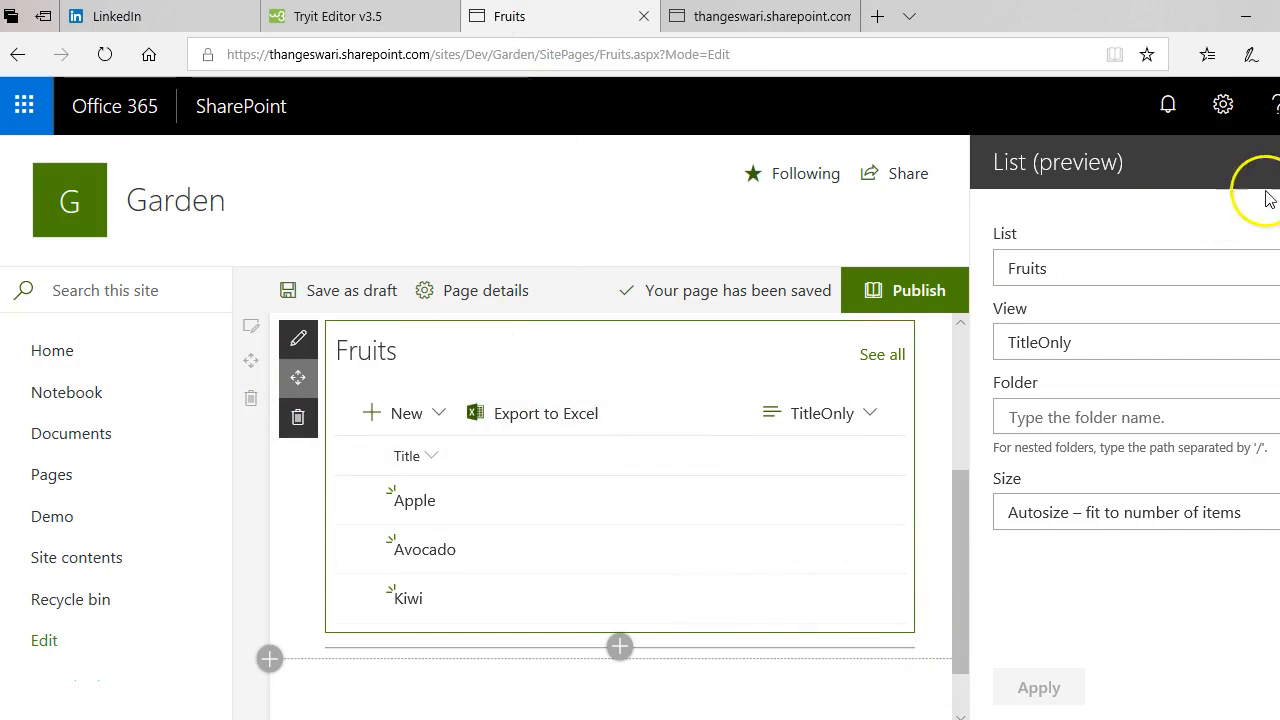
Close the web part settings and save the Fruits page as a draft.
left_click(1279, 162)
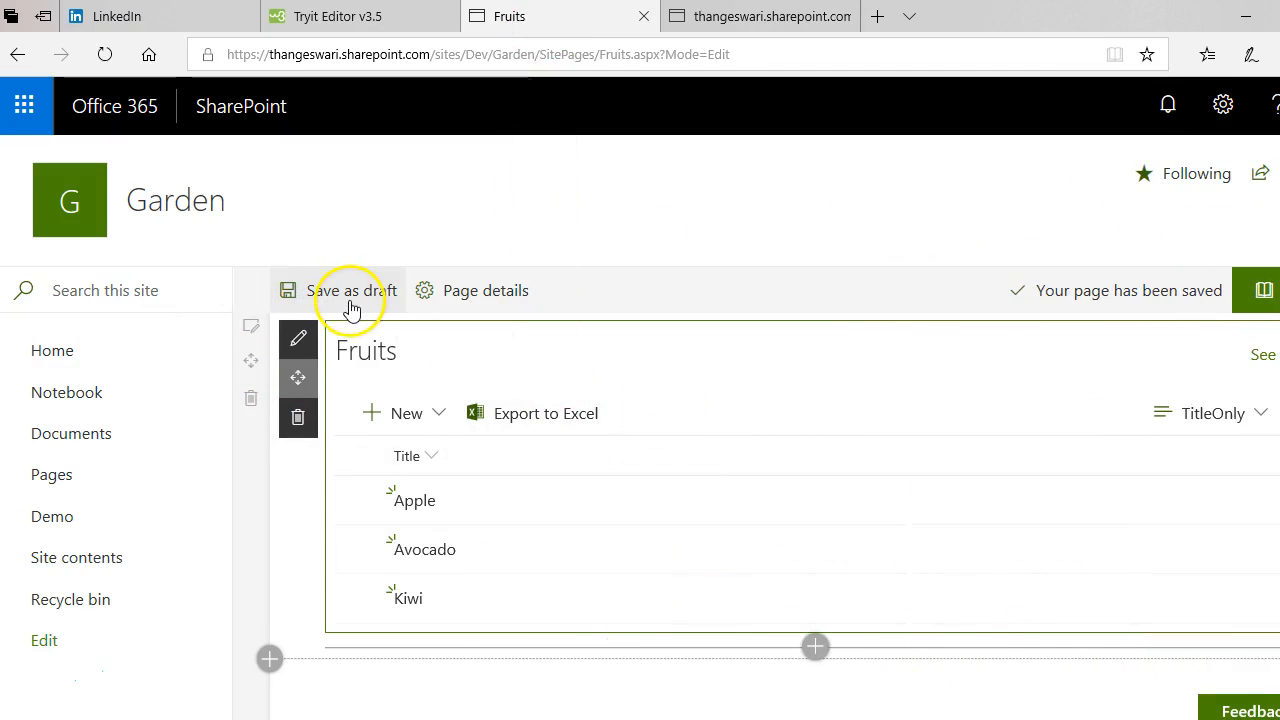
left_click(351, 292)
scroll(545, 570, "down", 2)
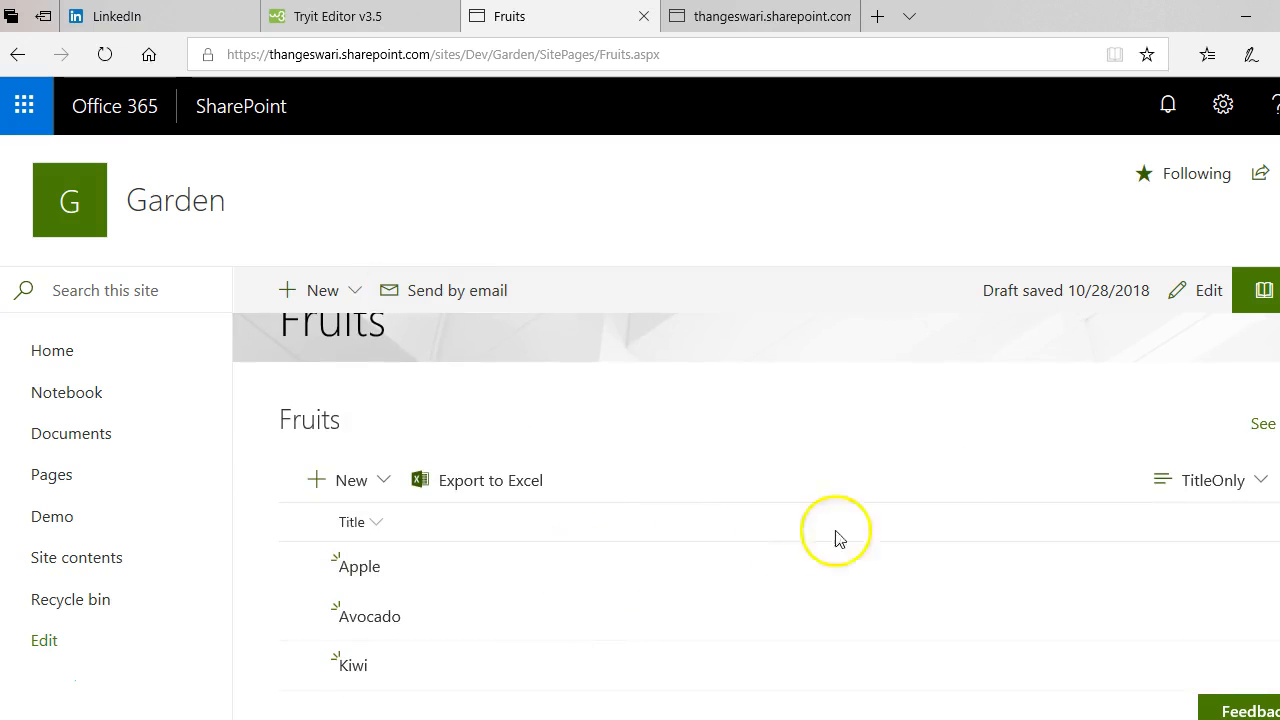
Publish the Fruits page and promote it by adding it to the site navigation and posting it as News.
left_click(1250, 296)
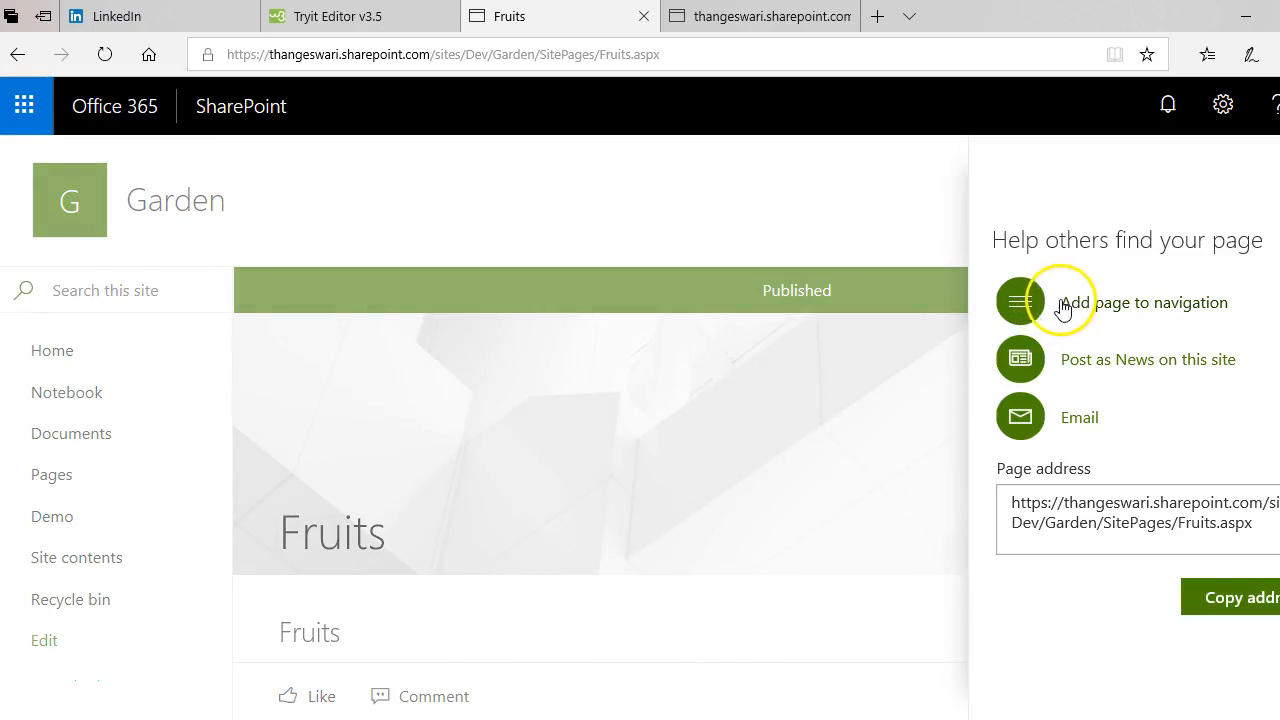
left_click(1020, 302)
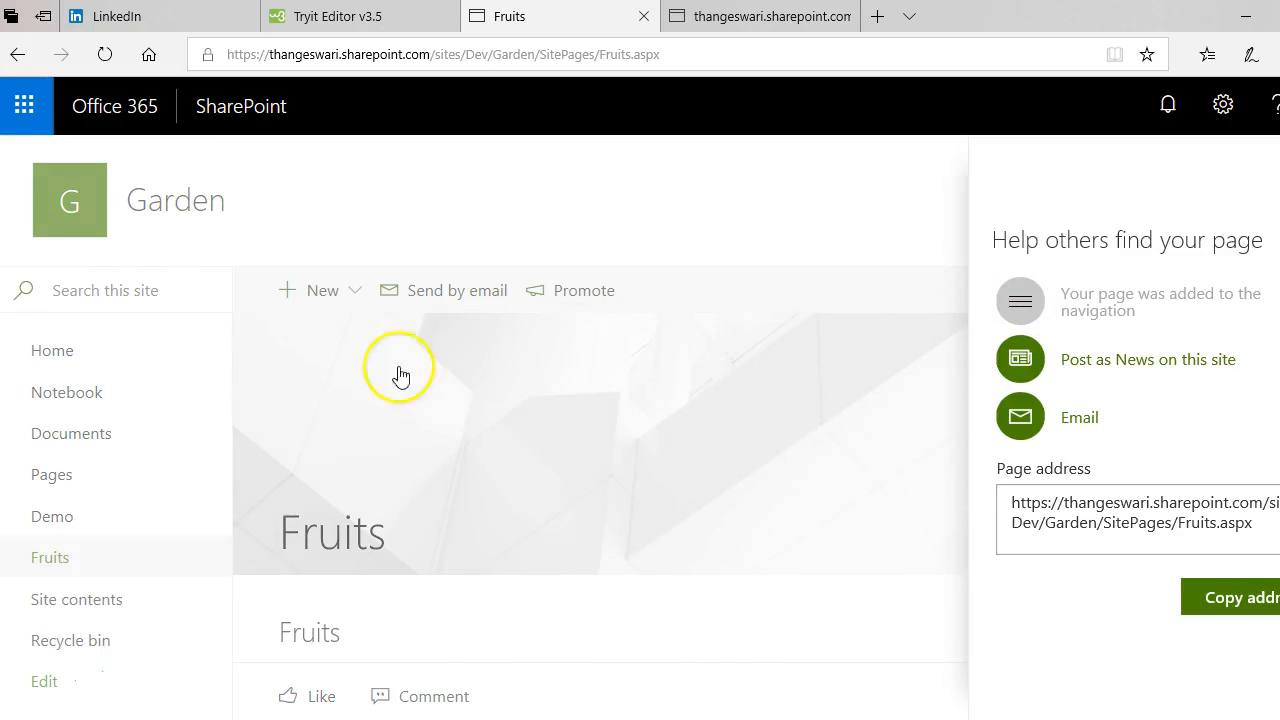
left_click(1088, 375)
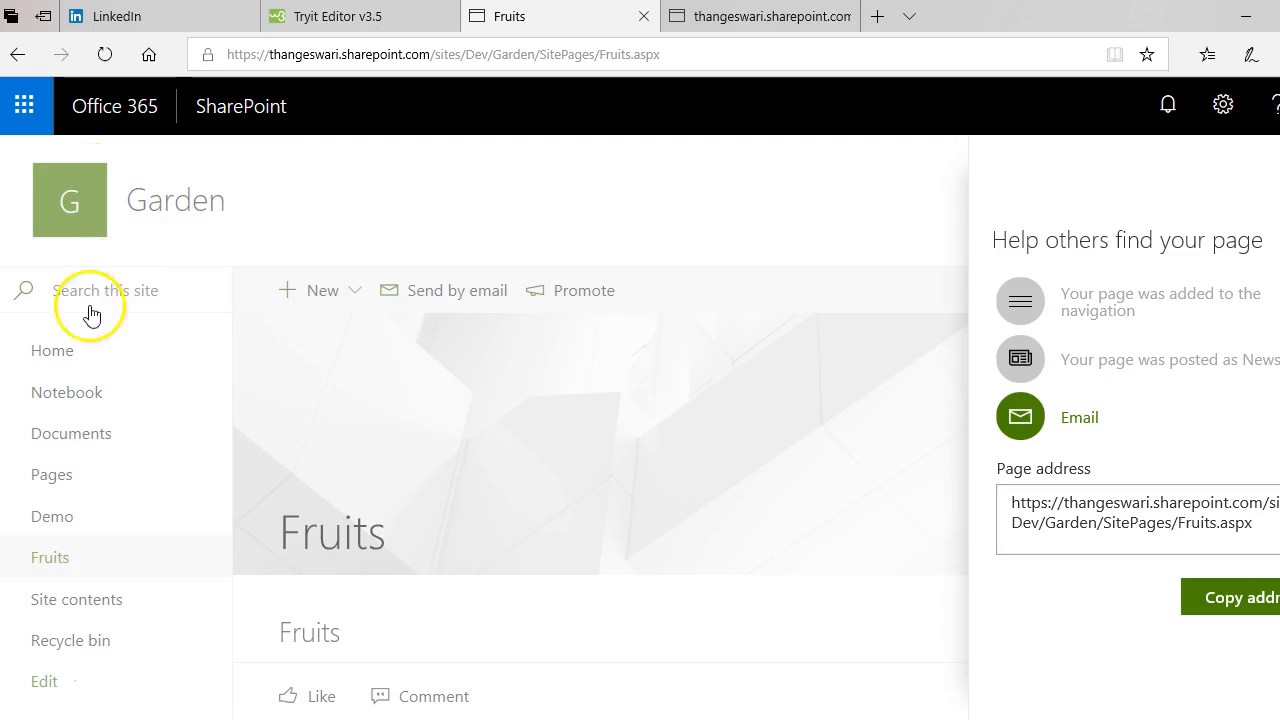
left_click(76, 356)
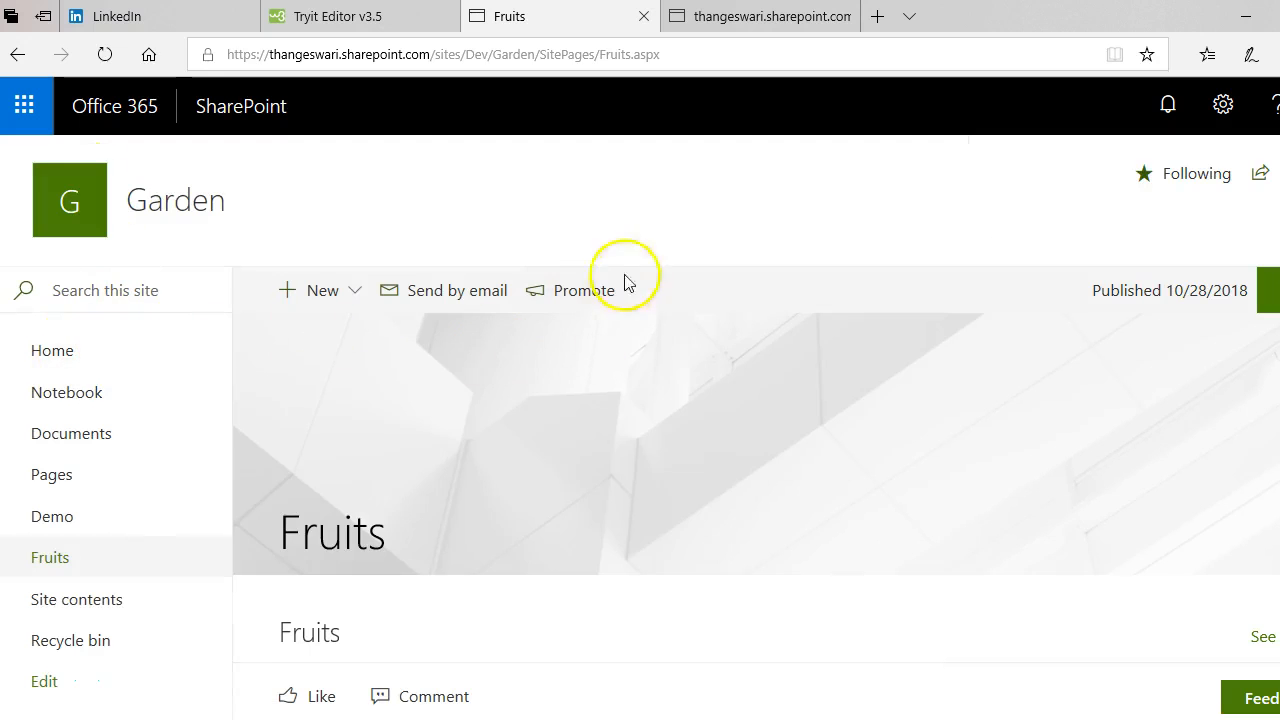
Open the Garden home page and review its News, Activity and Comments sections.
left_click(60, 355)
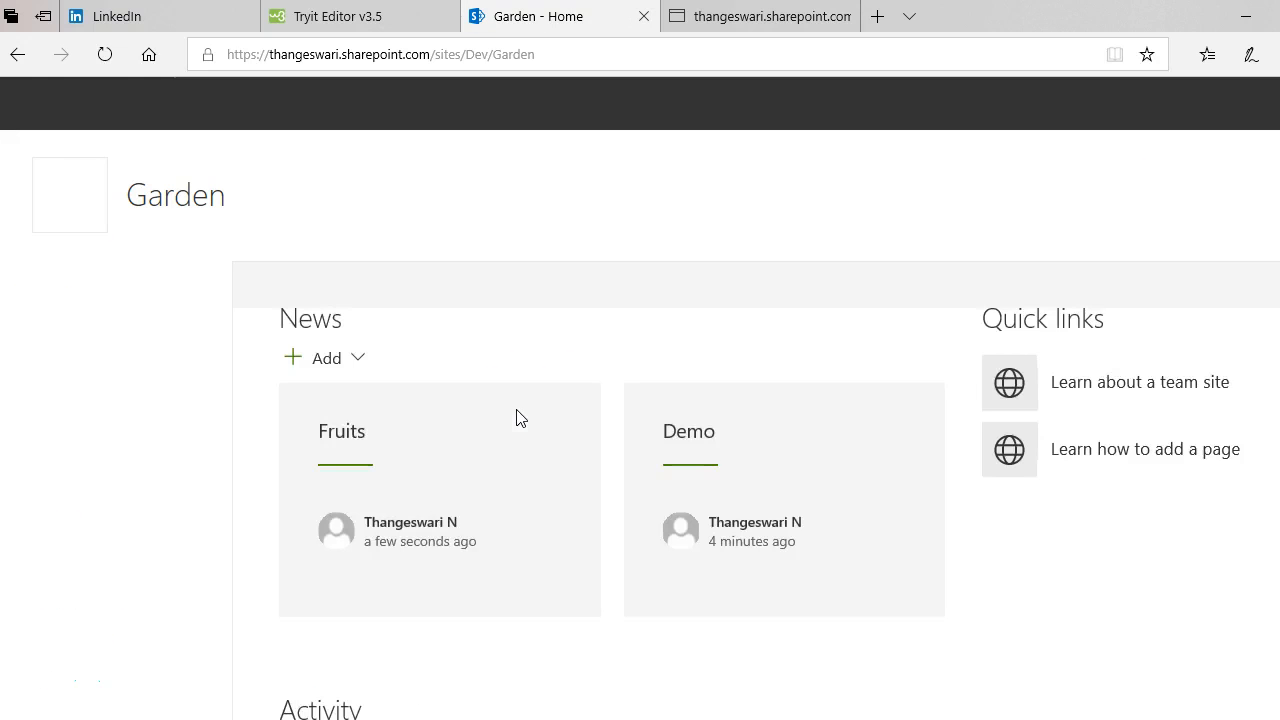
scroll(580, 437, "down", 2)
scroll(590, 444, "up", 2)
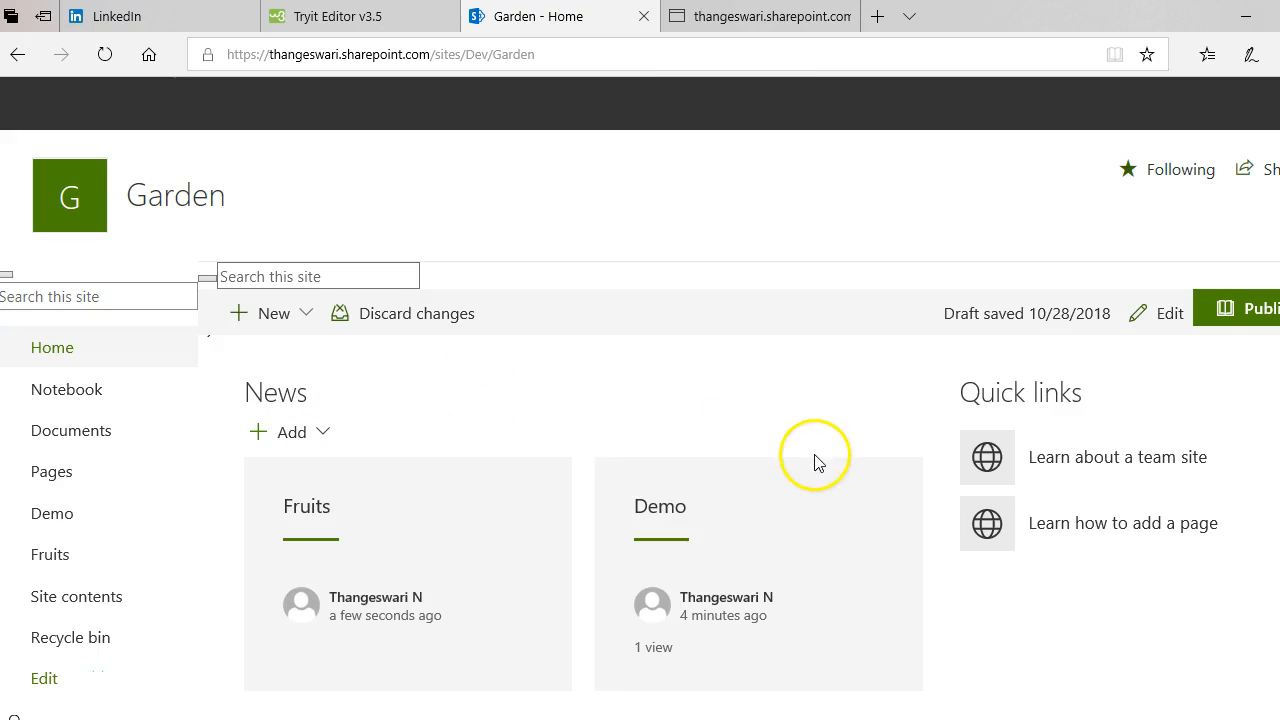
scroll(815, 460, "down", 5)
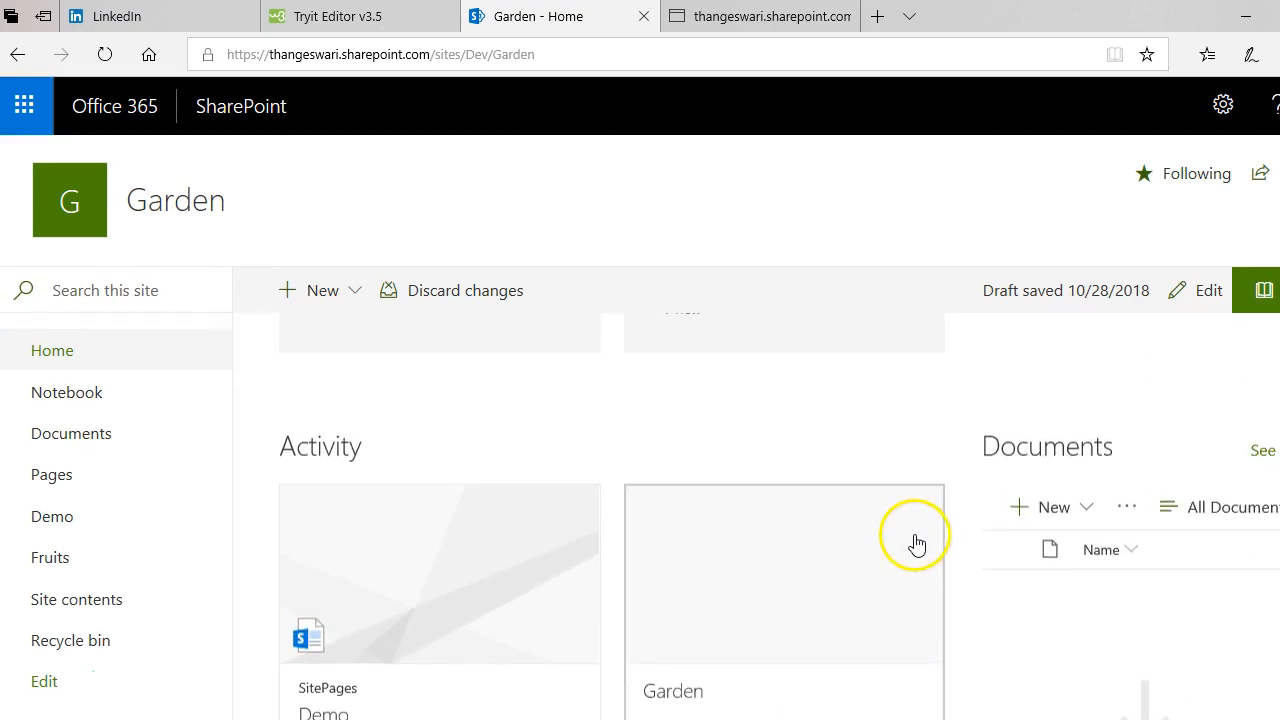
scroll(463, 514, "down", 3)
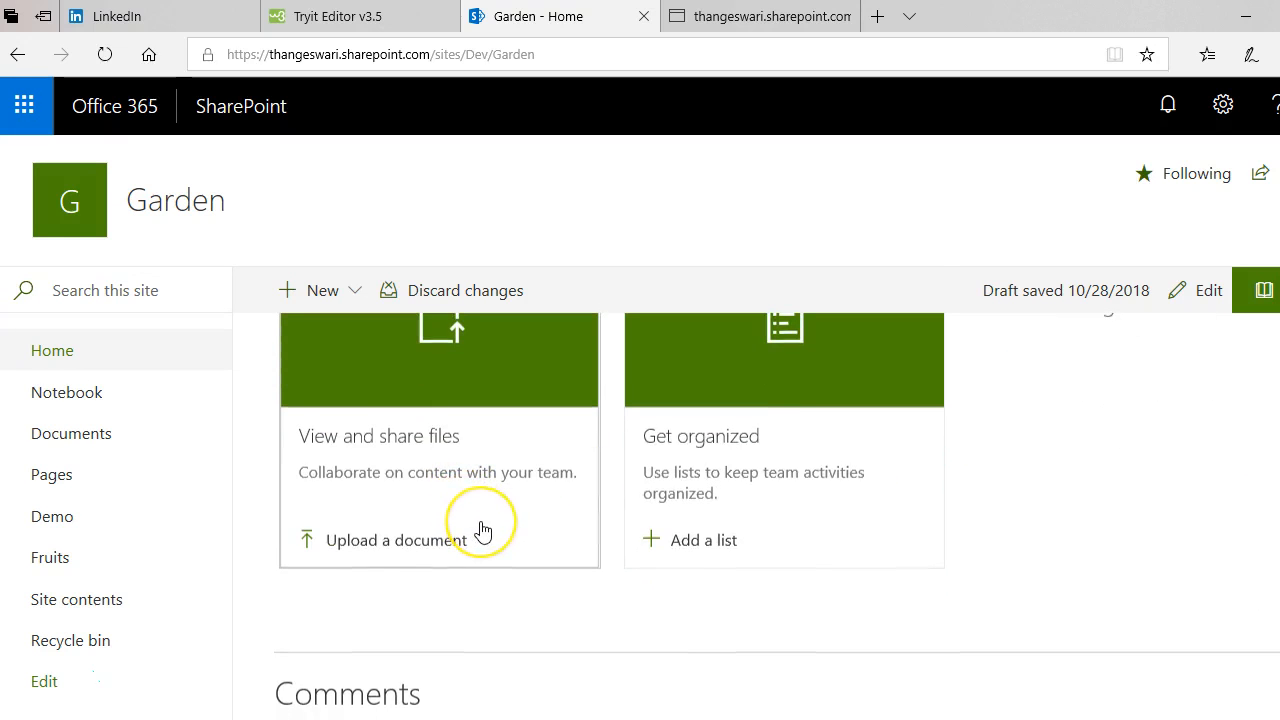
scroll(482, 530, "down", 1)
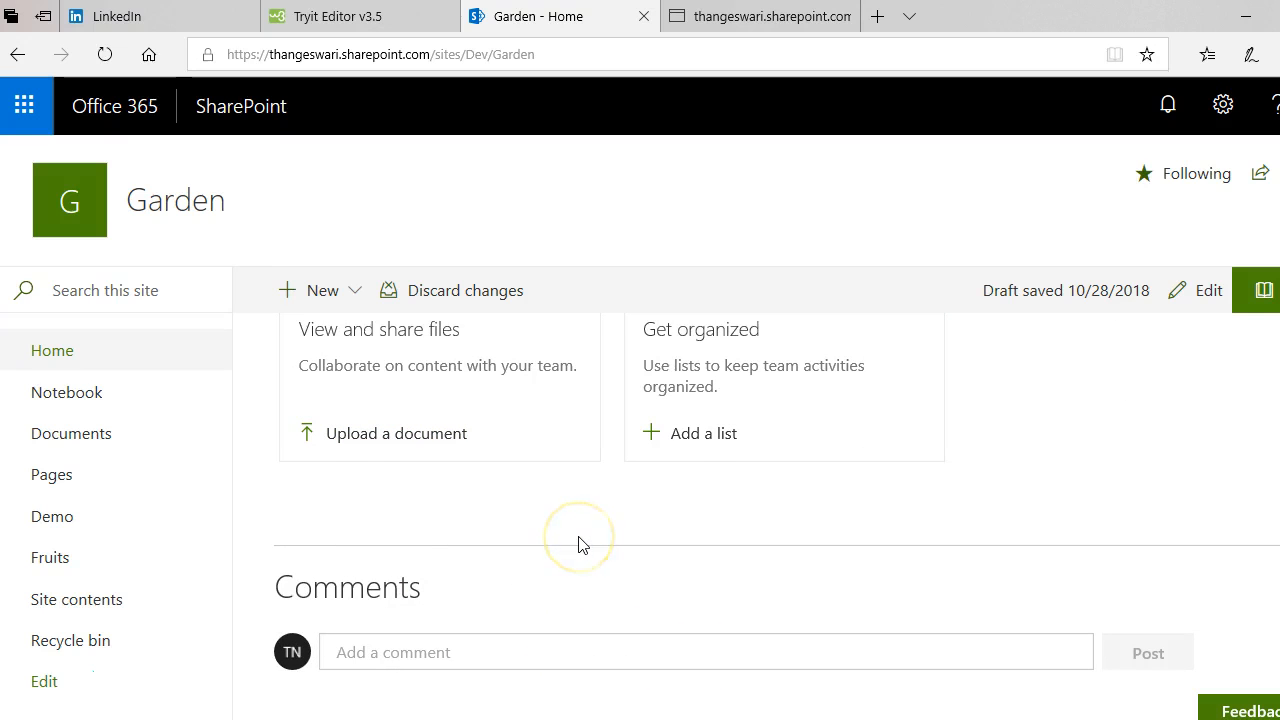
scroll(574, 543, "up", 5)
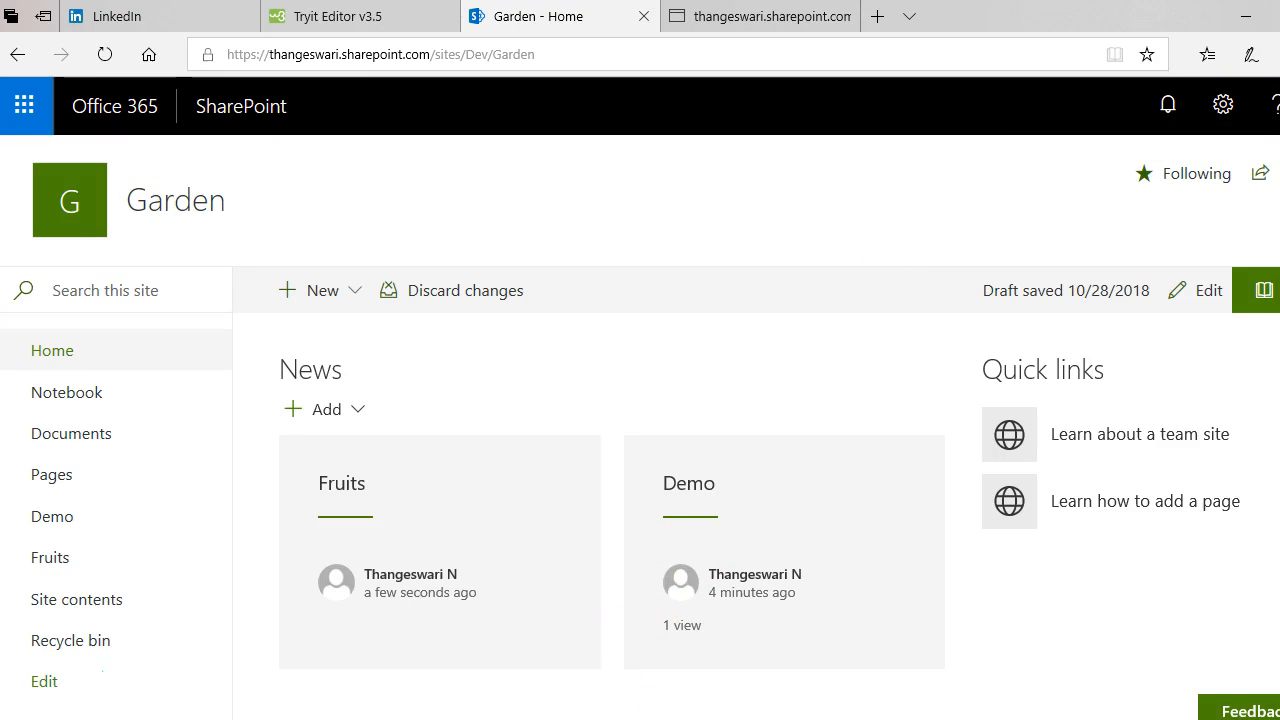
Switch to the DemoSPPnPGarden.pptx presentation in PowerPoint and review the CRUD Garden and CRUD Common Operations slides.
mouse_move(609, 719)
left_click(729, 600)
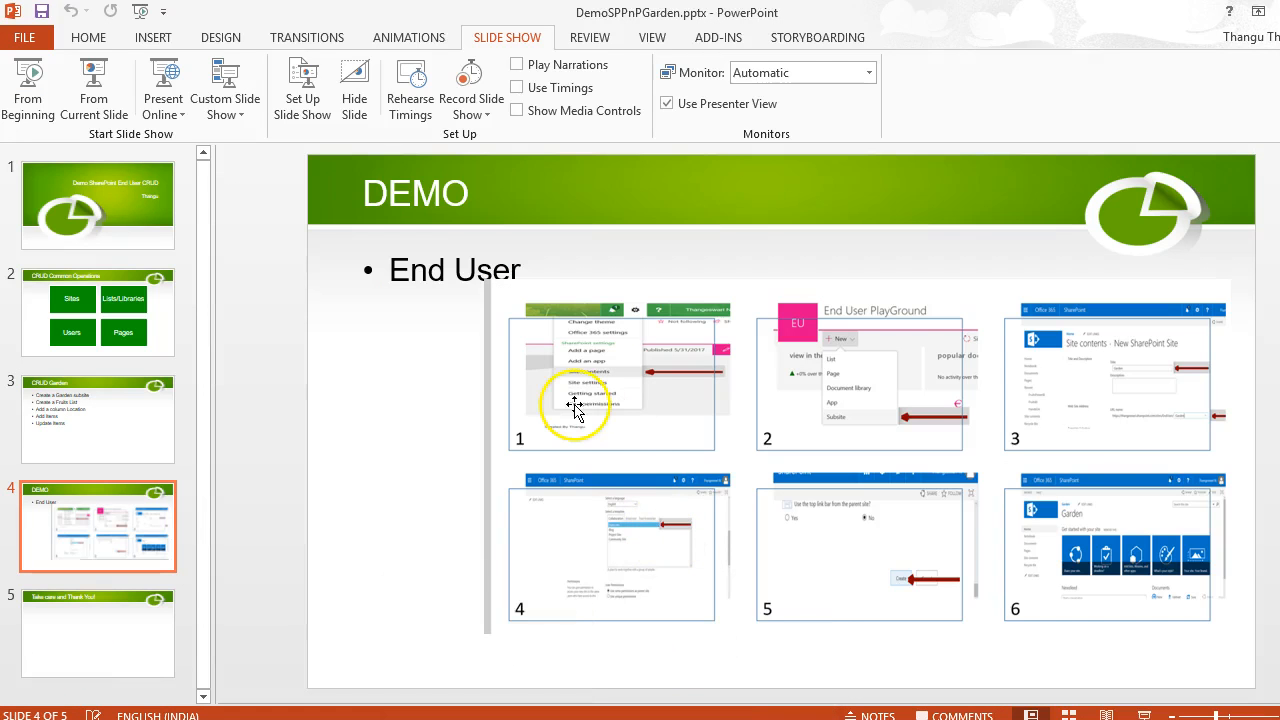
scroll(595, 395, "down", 1)
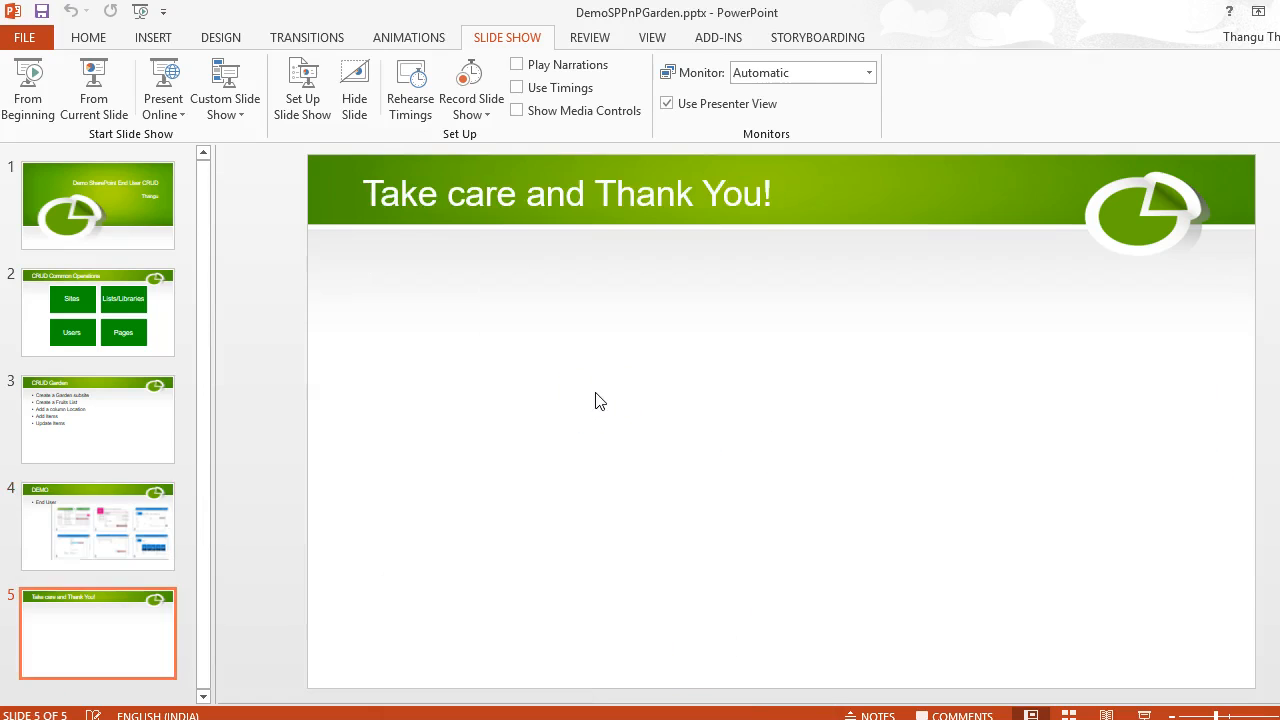
scroll(595, 400, "up", 2)
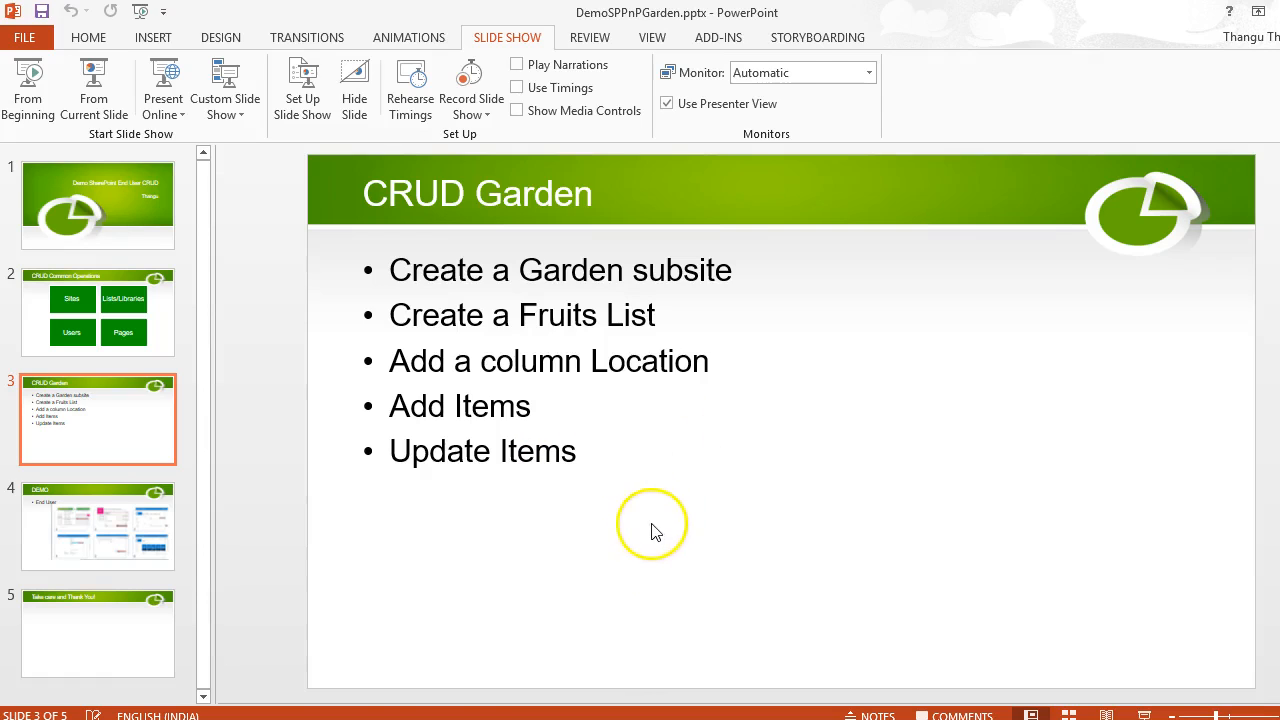
scroll(639, 421, "up", 1)
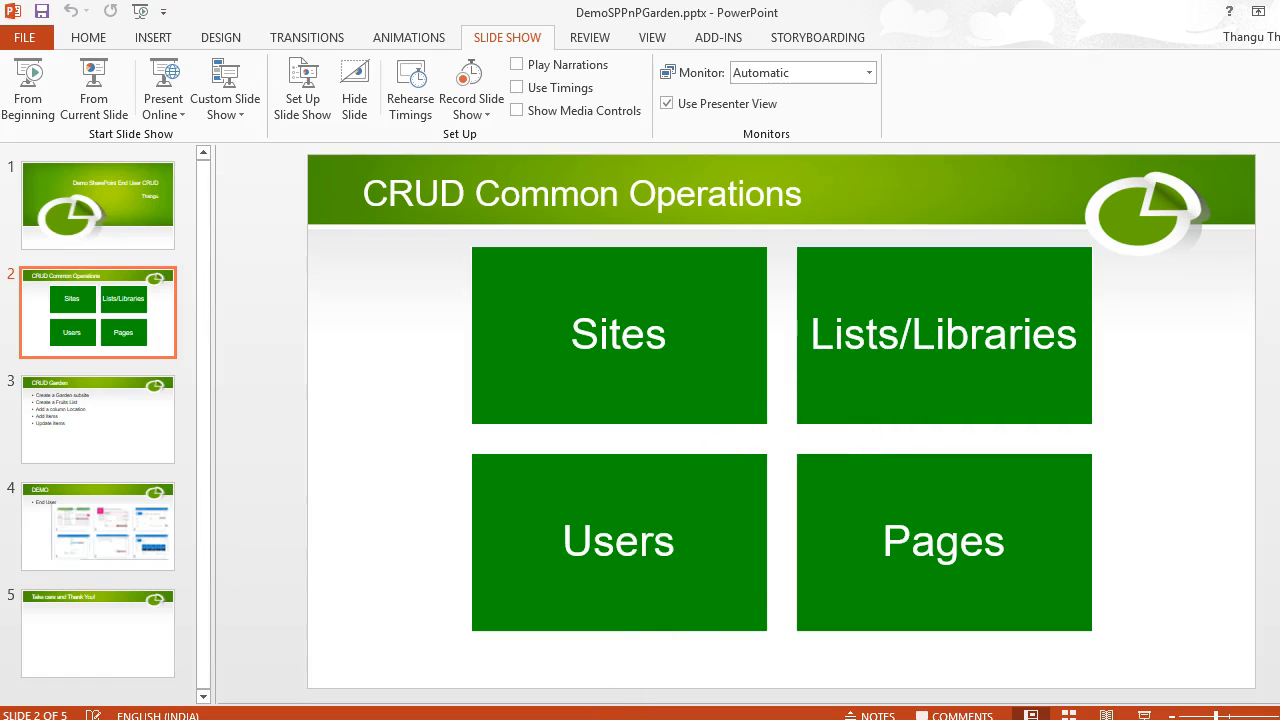
Return to the Garden site in the browser and open its site settings from the site contents.
left_click(537, 694)
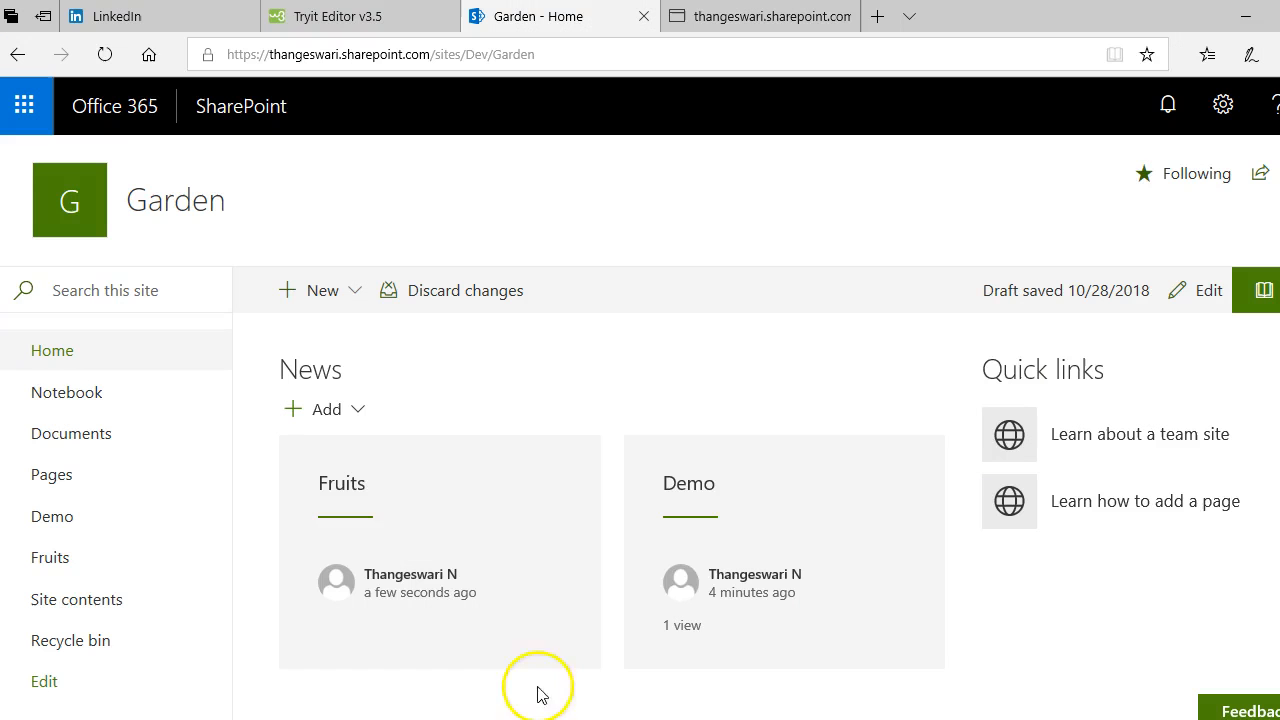
left_click(1219, 112)
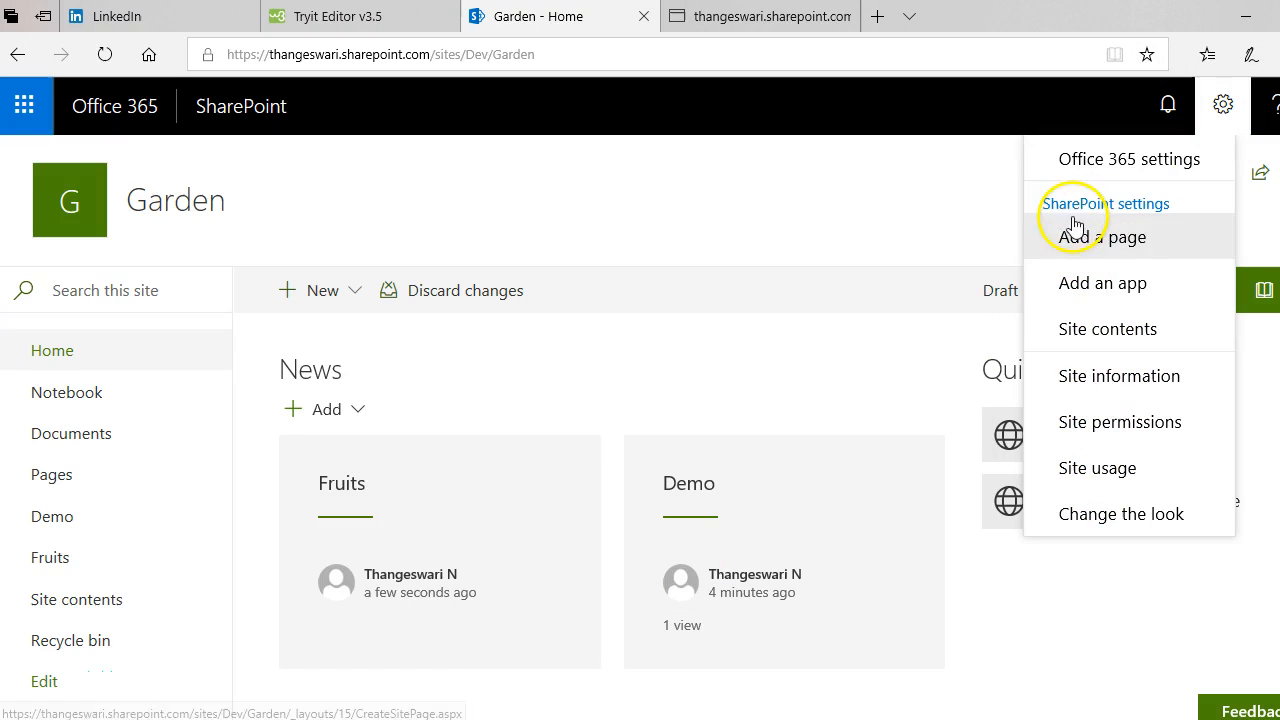
left_click(1128, 335)
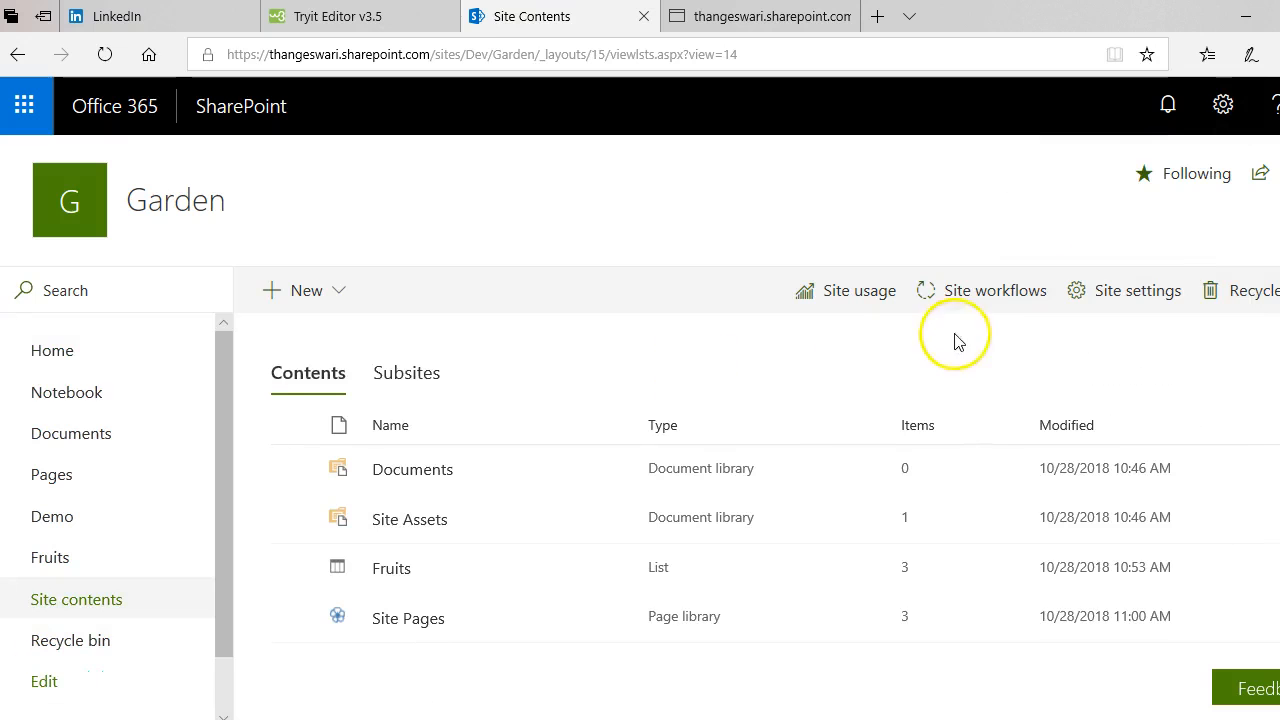
left_click(1106, 295)
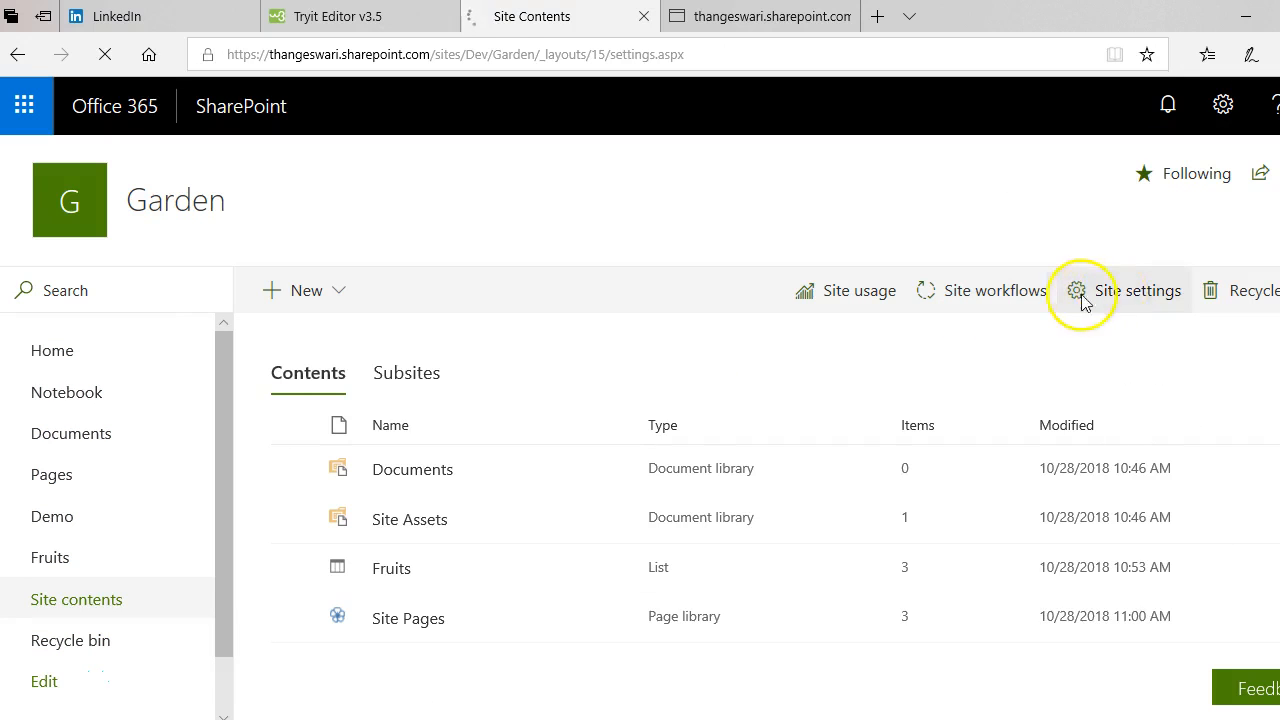
Examine the Site Settings categories and open People and groups under Users and Permissions.
scroll(503, 486, "down", 3)
scroll(503, 486, "up", 3)
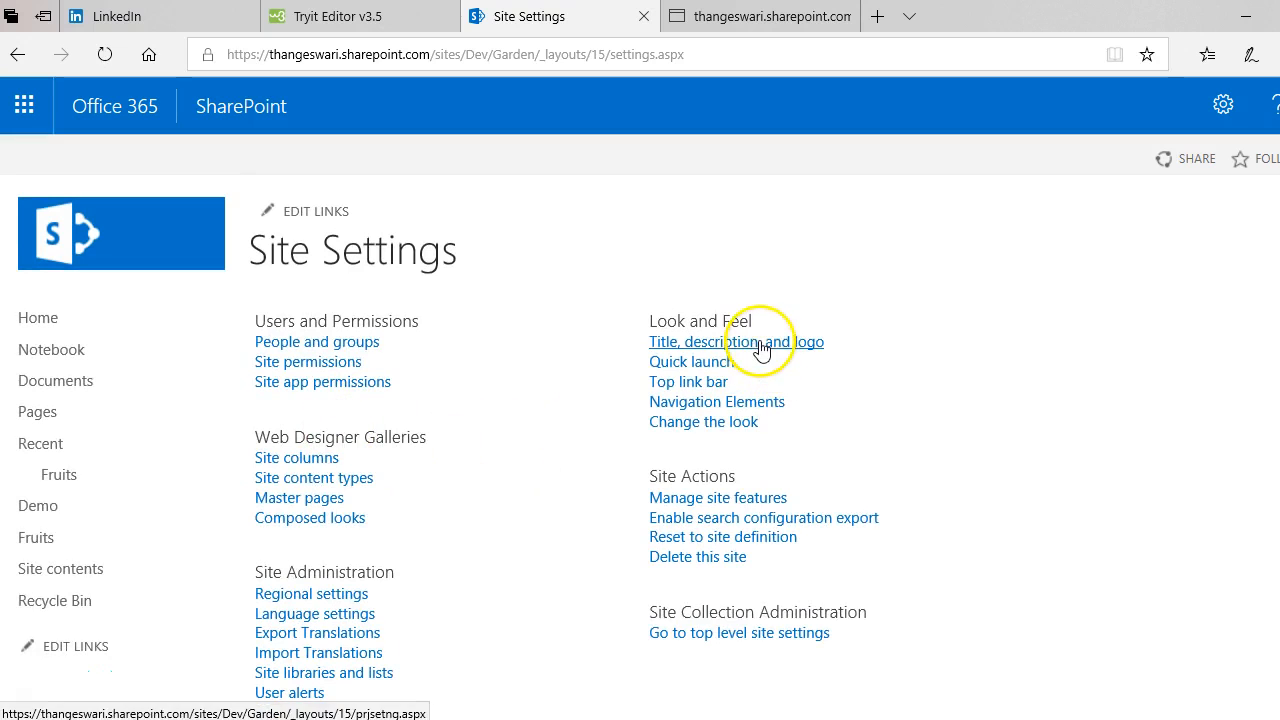
scroll(712, 445, "down", 1)
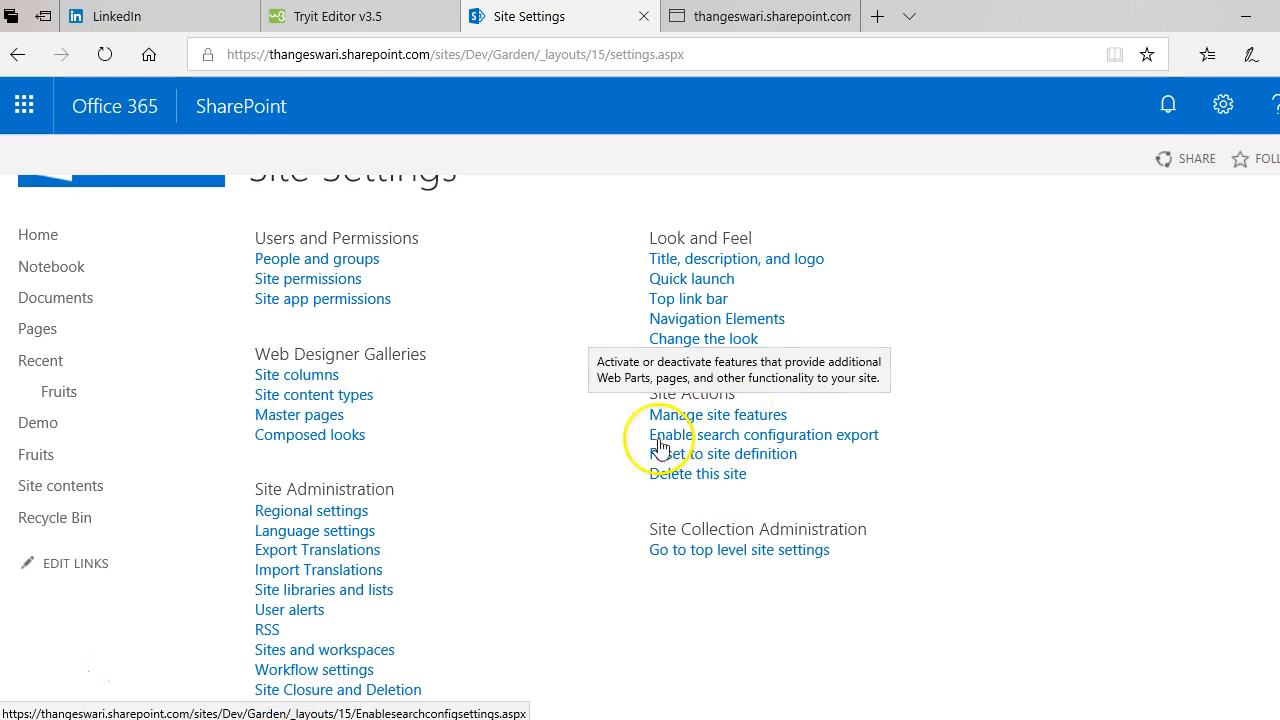
scroll(487, 517, "up", 1)
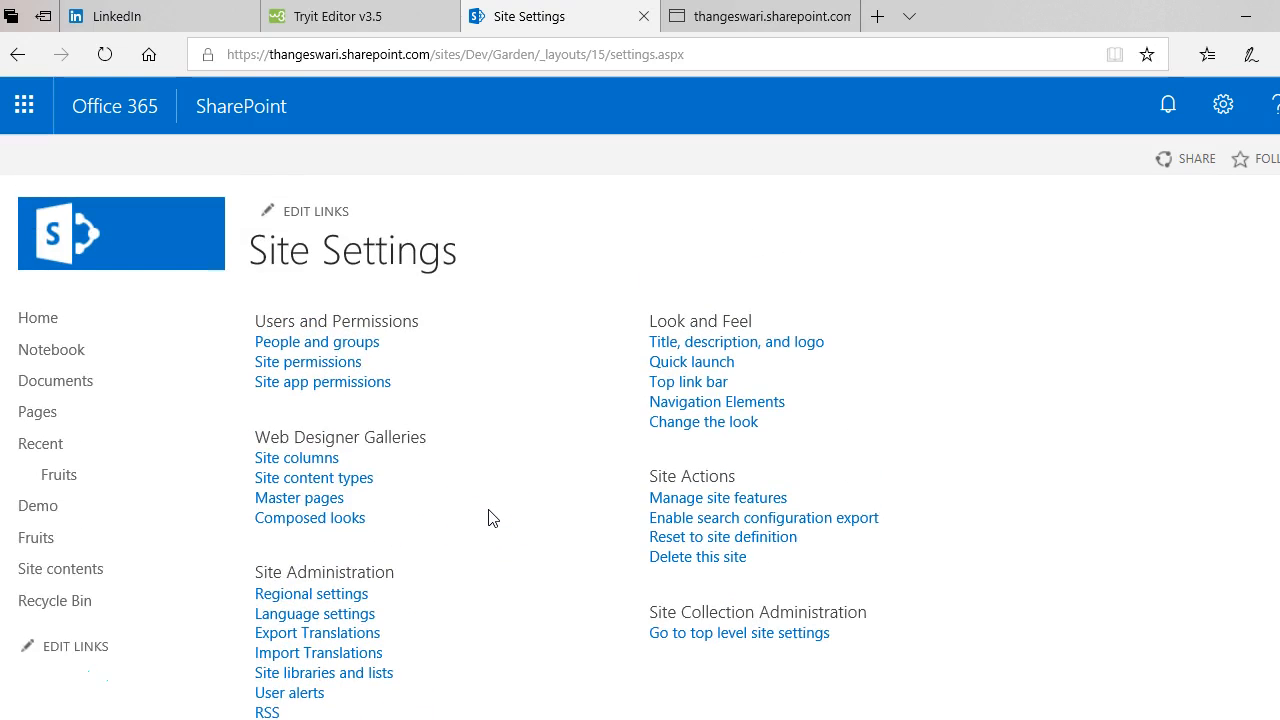
scroll(489, 517, "down", 2)
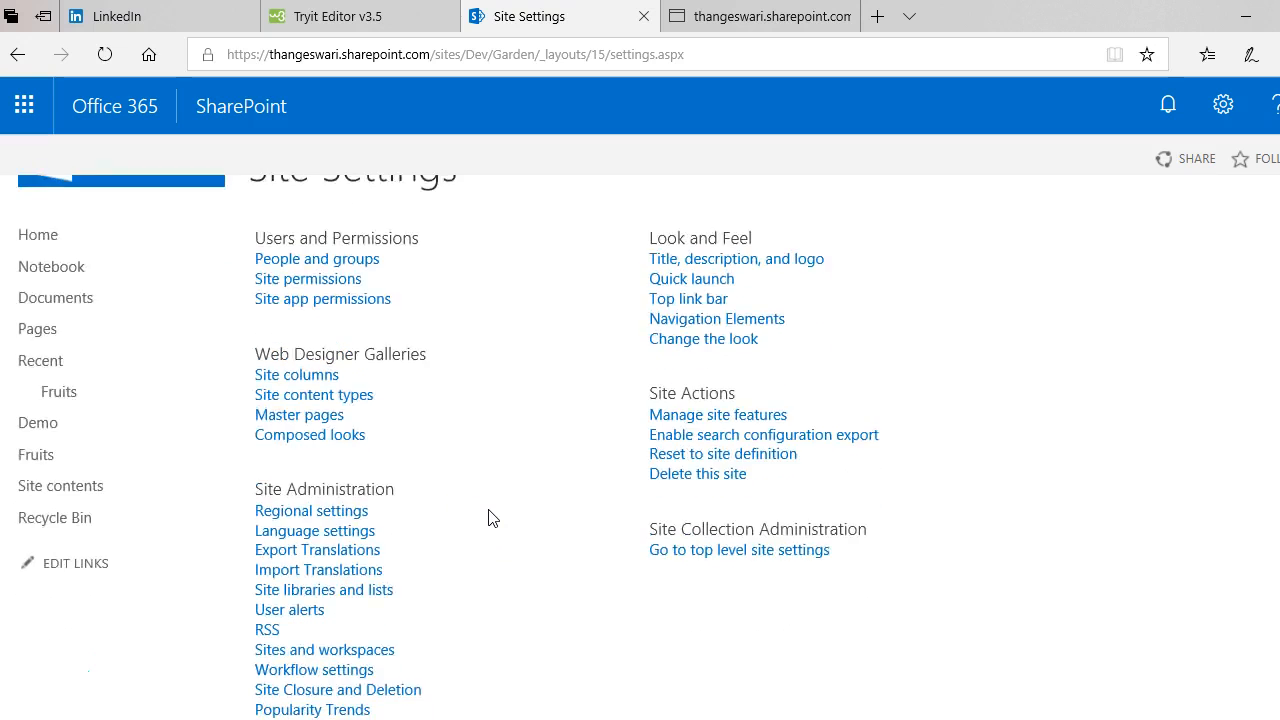
scroll(489, 517, "up", 2)
left_click(601, 456)
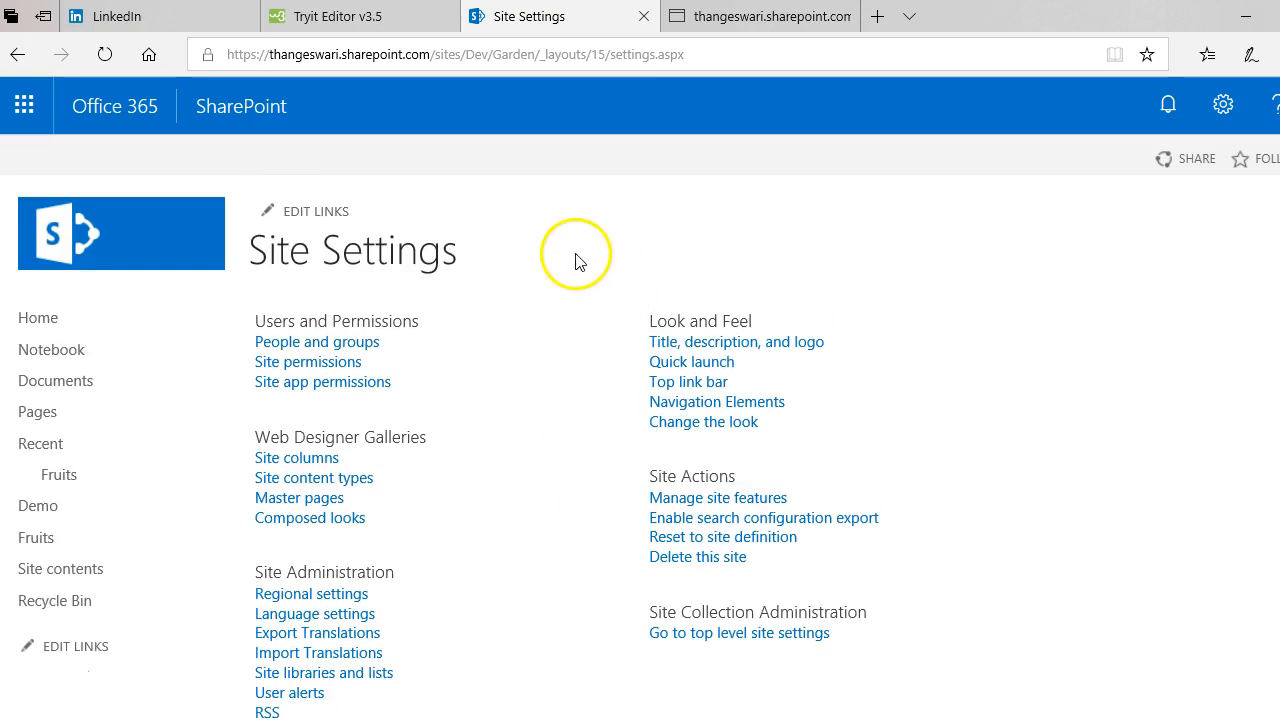
left_click(347, 344)
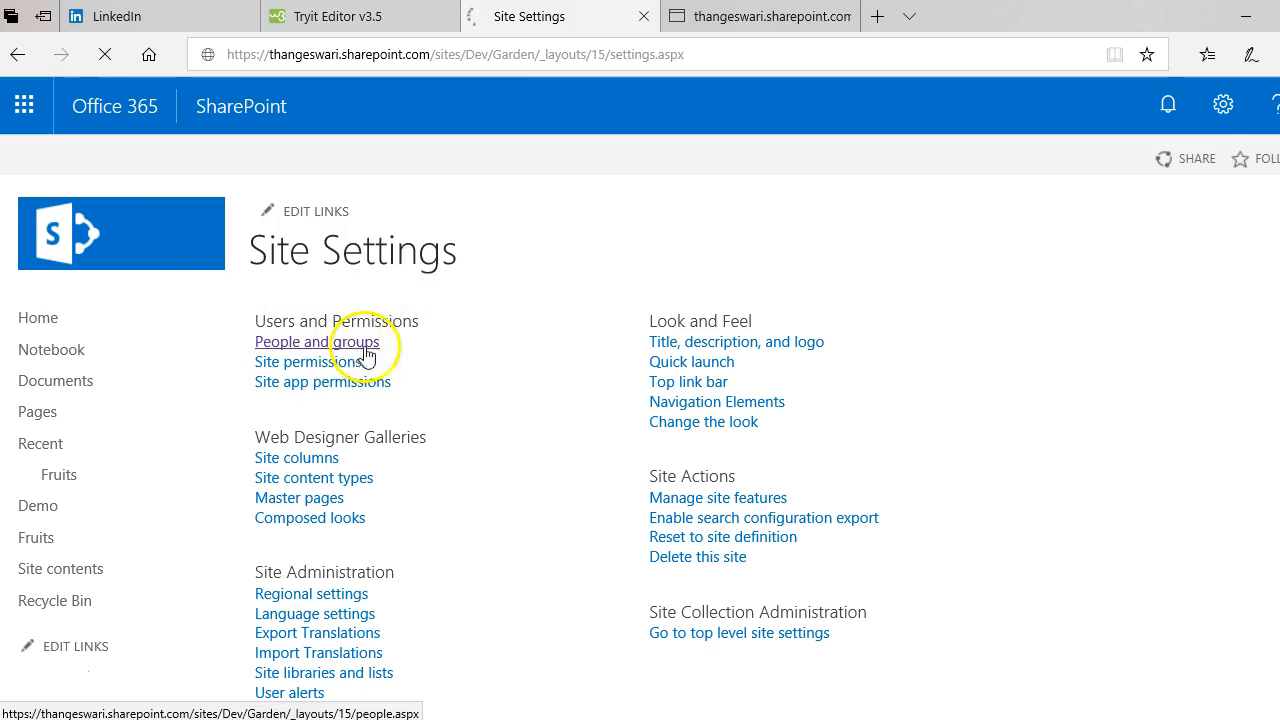
scroll(500, 460, "down", 3)
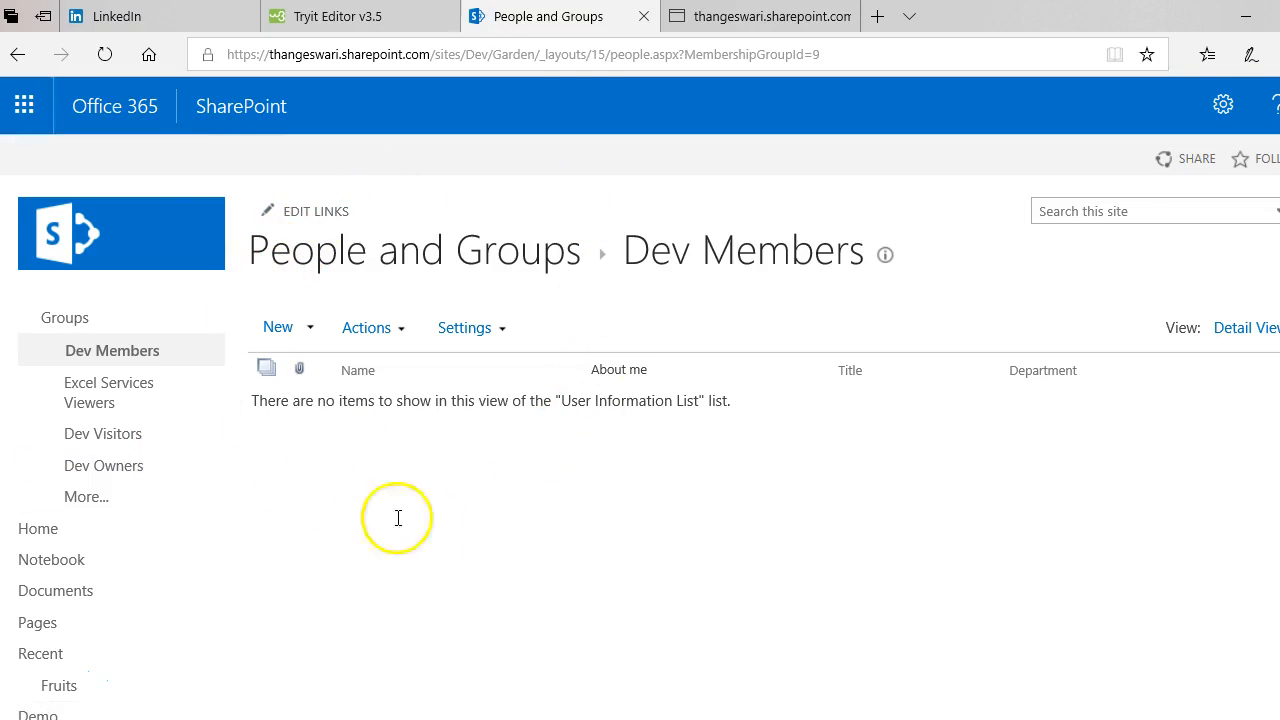
Switch back to DemoSPPnPGarden.pptx in PowerPoint and go through the slides from the title to the closing one.
mouse_move(612, 716)
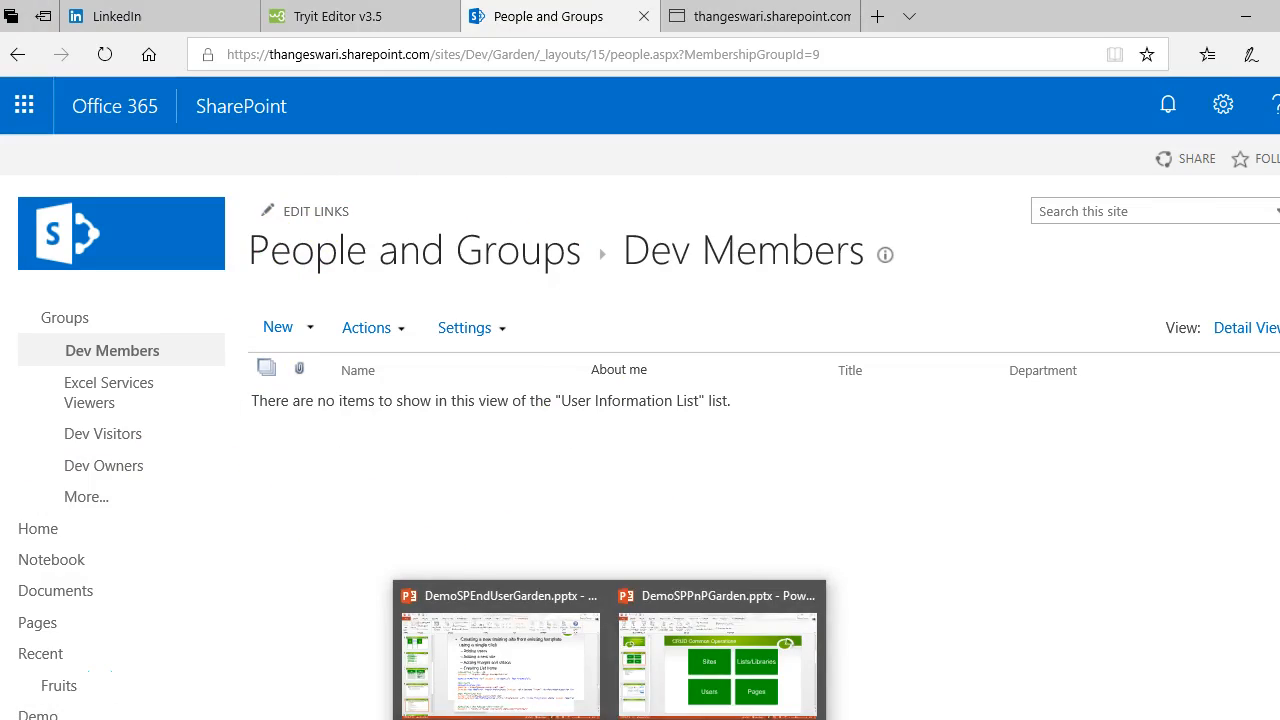
left_click(686, 670)
scroll(573, 386, "up", 1)
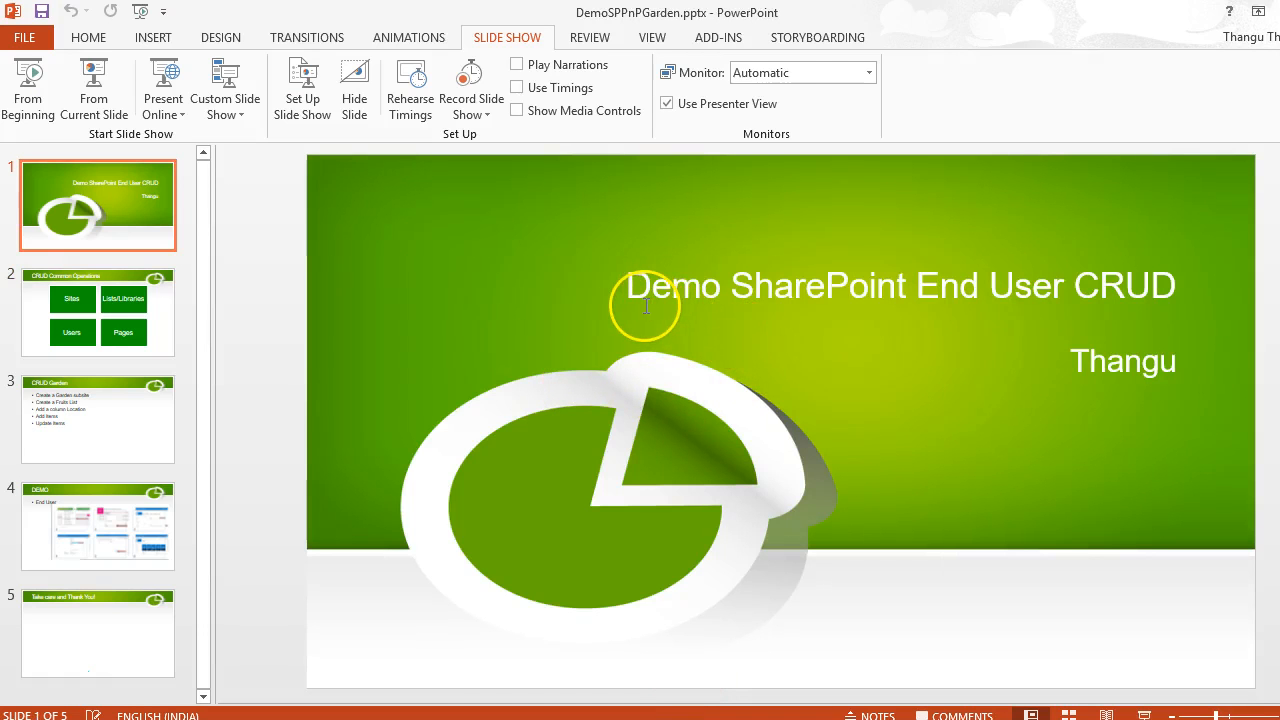
scroll(643, 314, "down", 1)
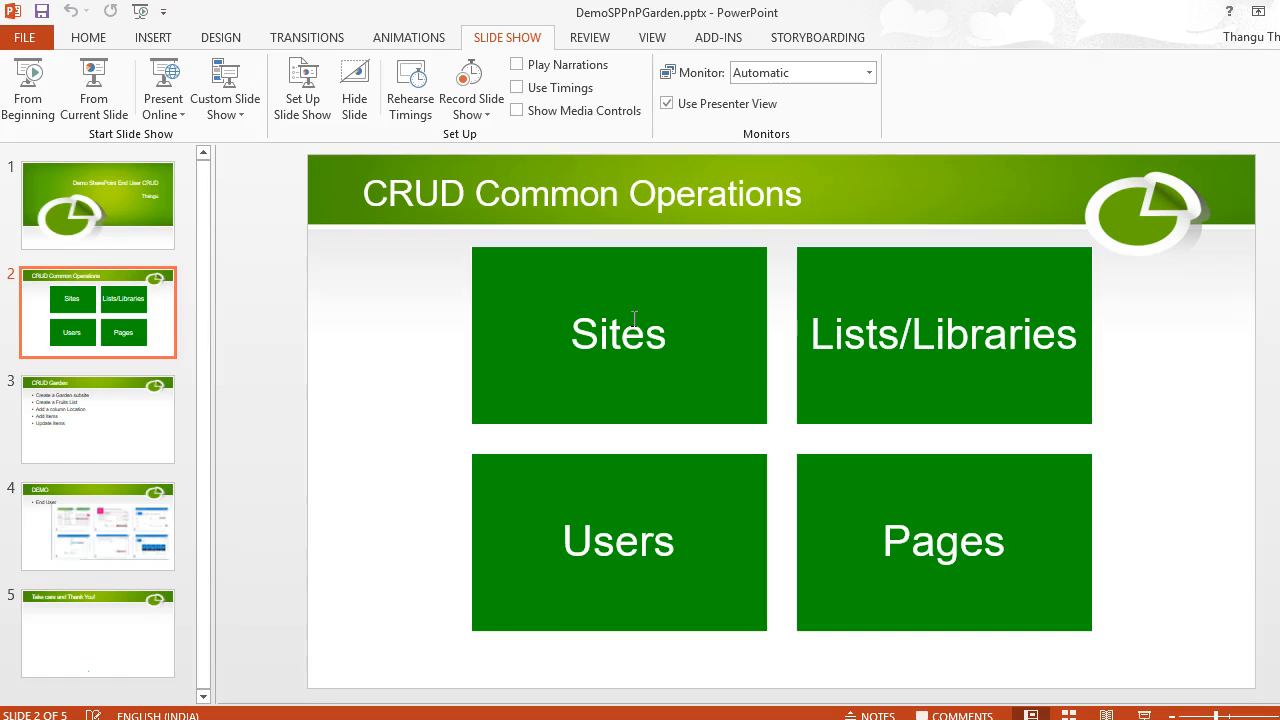
scroll(633, 318, "down", 3)
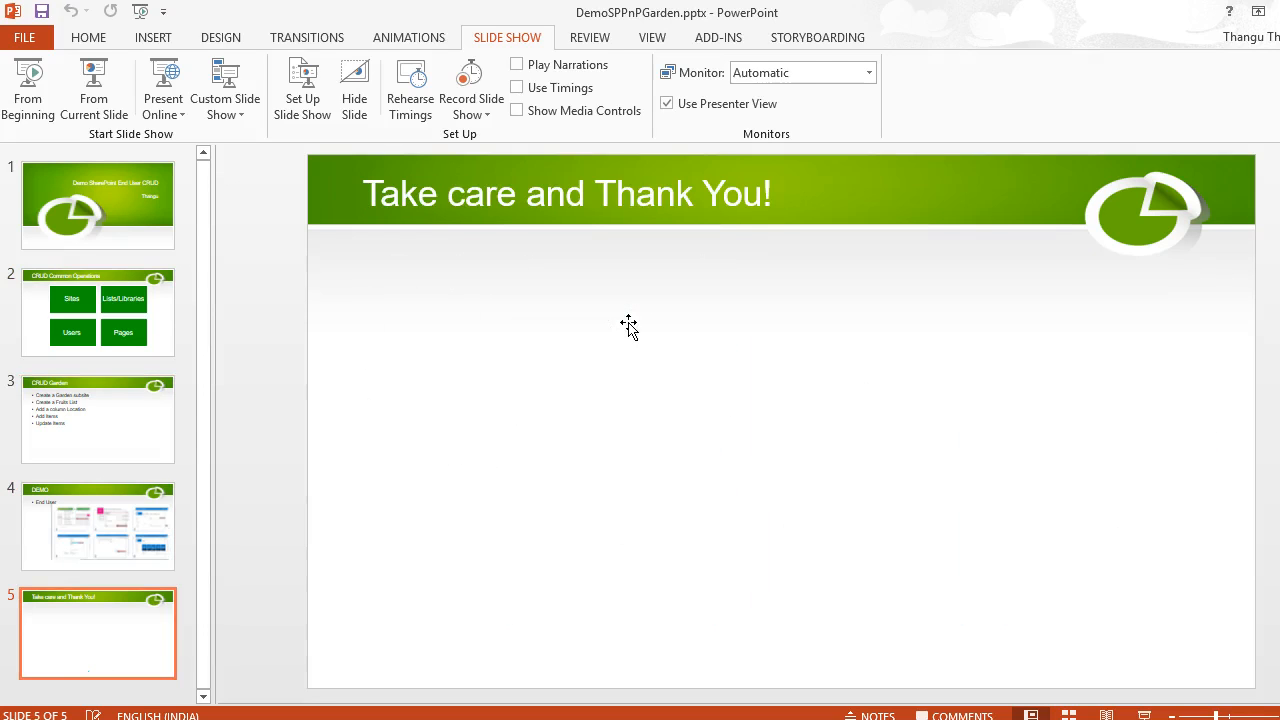